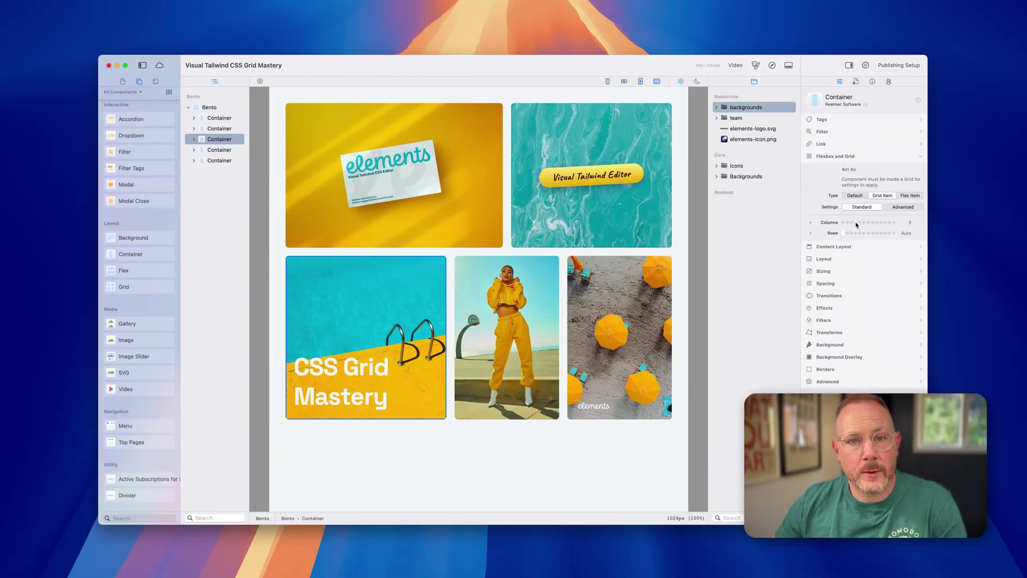
# Set the CSS Grid Mastery container to span 4 columns, try other spans, and move the beach container to third place in the bento grid.
pyautogui.click(863, 224)
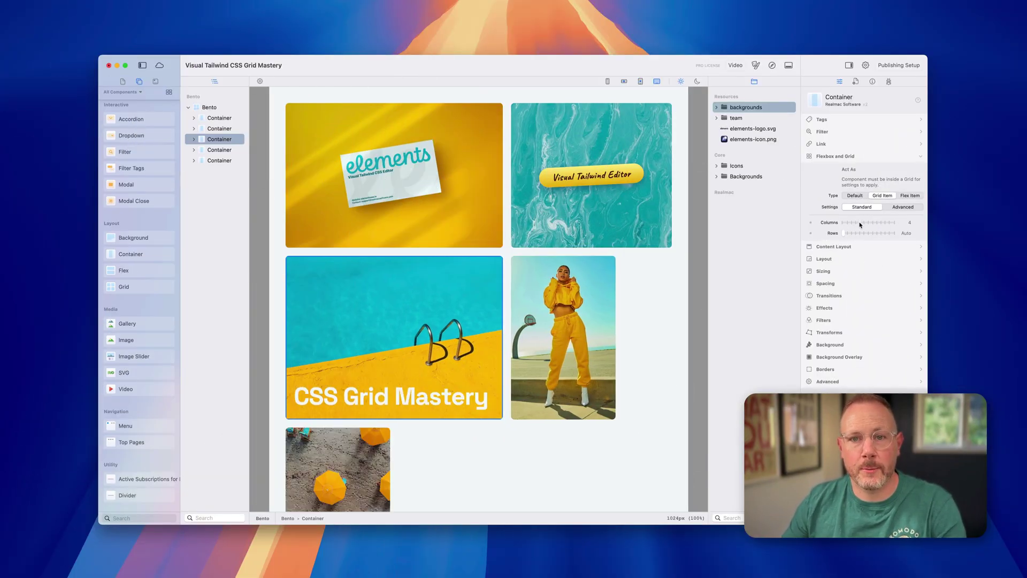
pyautogui.moveTo(863, 223); pyautogui.dragTo(850, 223)
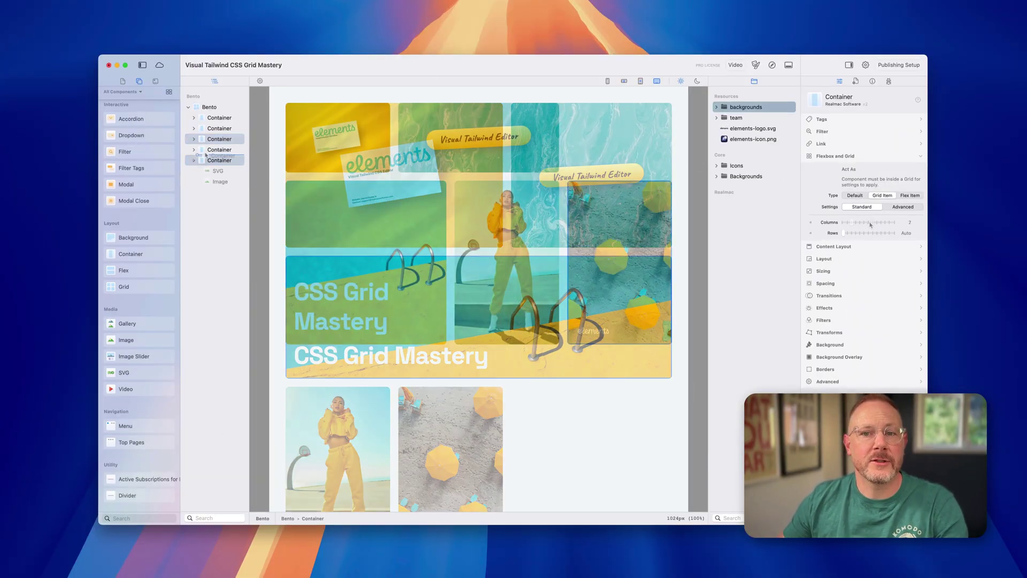
pyautogui.click(193, 139)
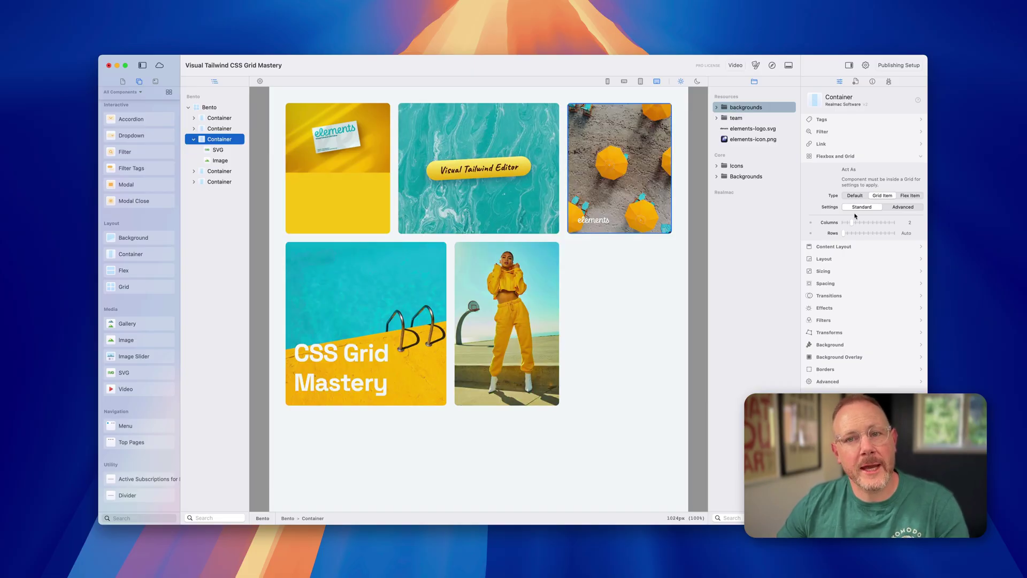
pyautogui.moveTo(848, 234); pyautogui.dragTo(852, 235)
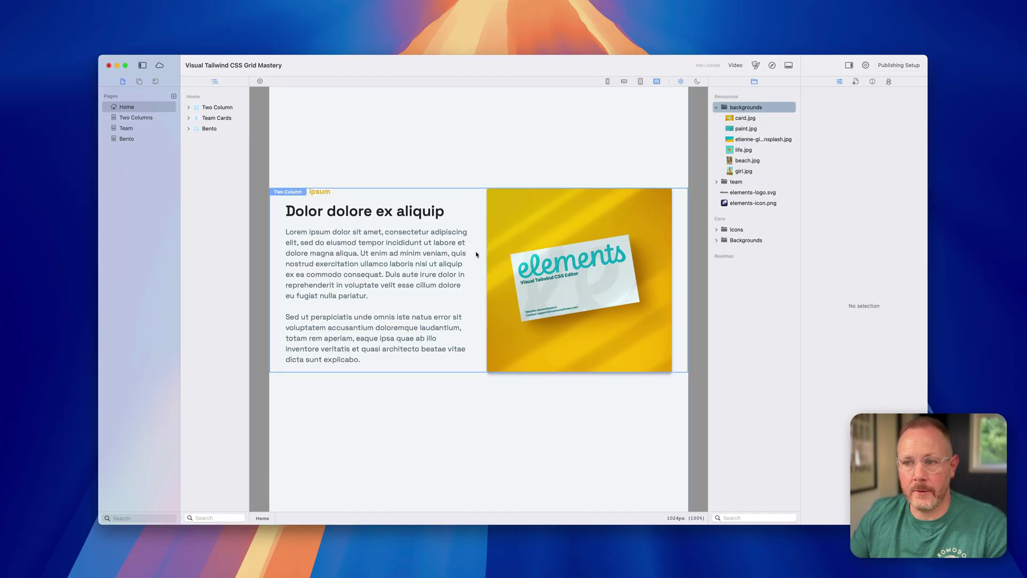
# Look through the home page's two-column, team cards and bento grid examples.
pyautogui.scroll(-10, 481, 255)
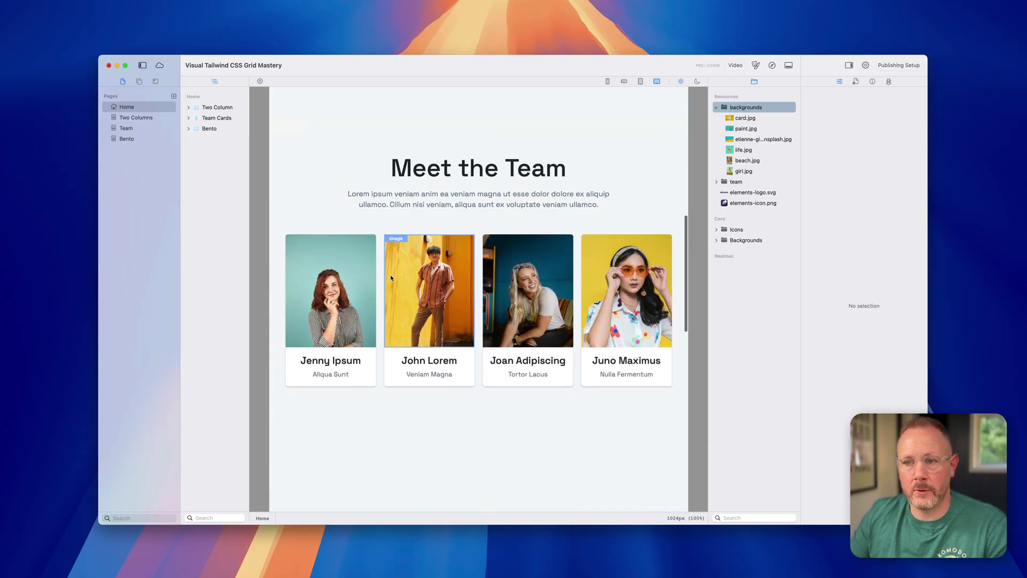
pyautogui.scroll(-3, 536, 271)
pyautogui.scroll(-10, 535, 270)
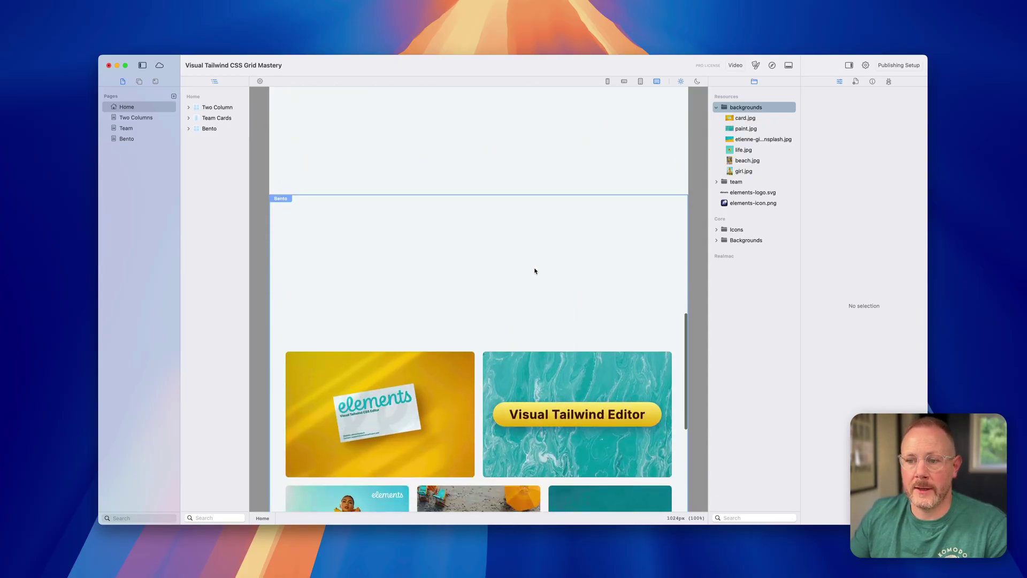
pyautogui.scroll(-3, 382, 256)
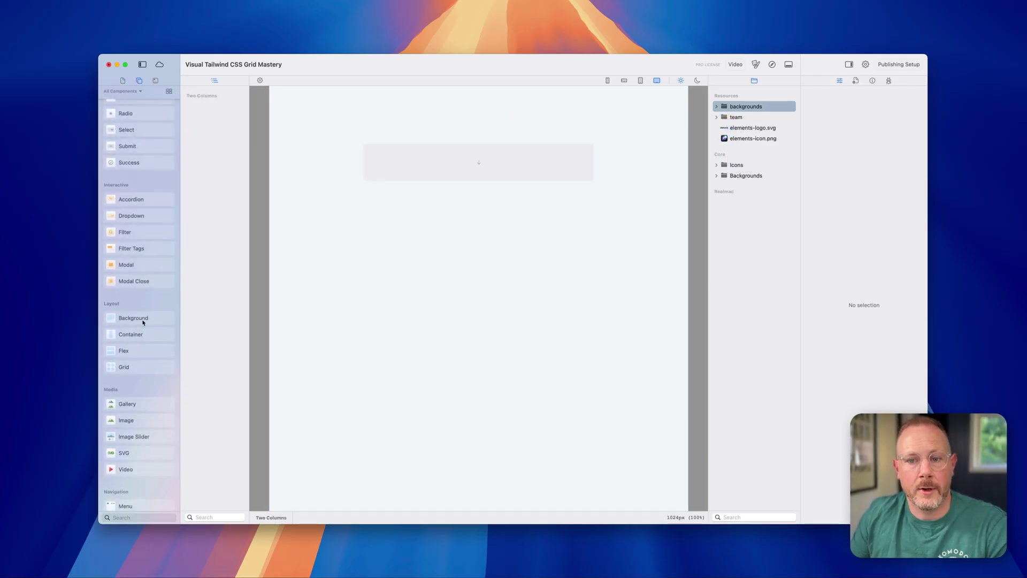
# Add a Grid component to the empty Two Columns page and set it to 2 columns with the column preview enabled.
pyautogui.moveTo(123, 367); pyautogui.dragTo(501, 164)
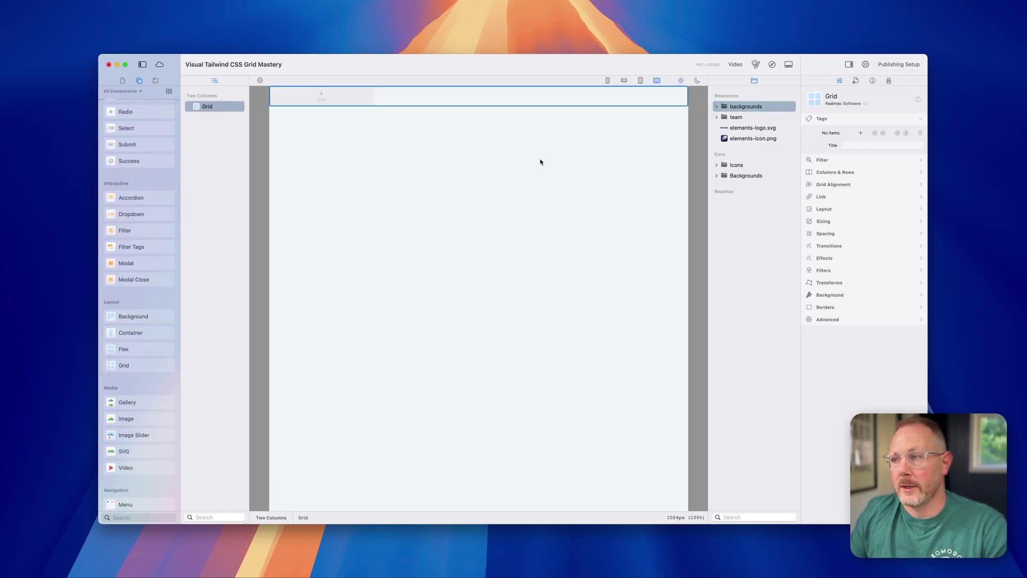
pyautogui.click(830, 172)
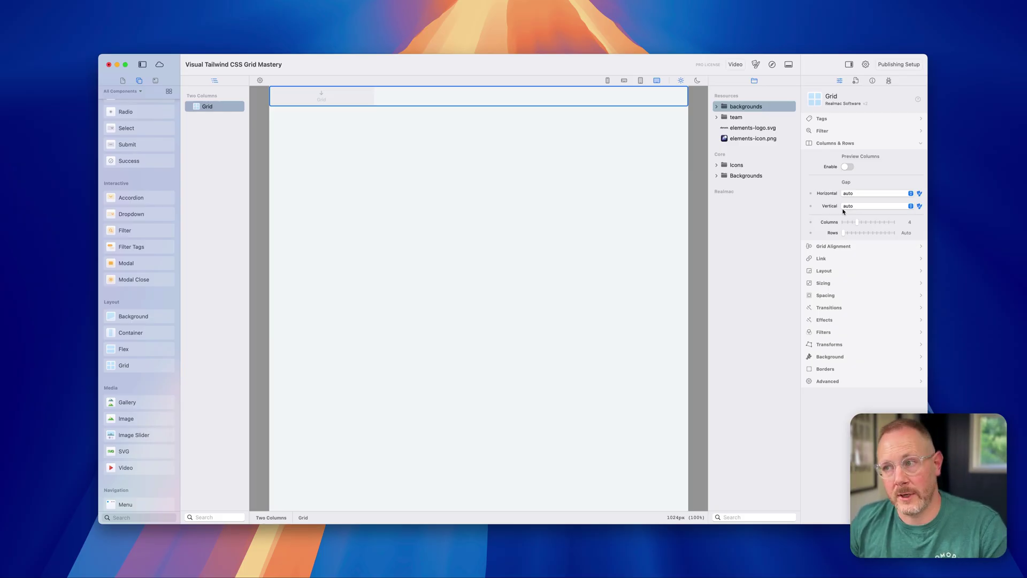
pyautogui.click(848, 167)
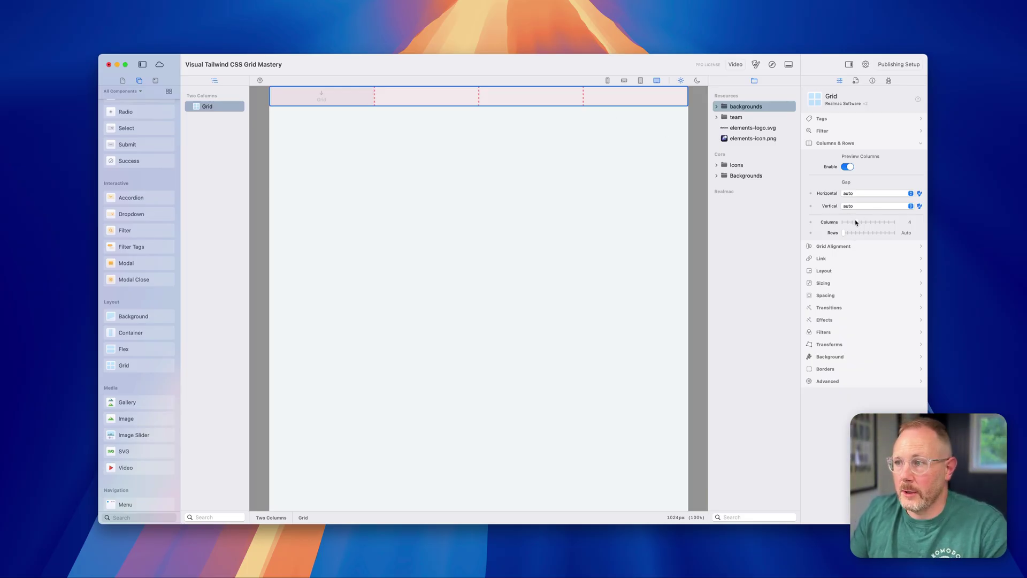
pyautogui.moveTo(856, 225)
pyautogui.mouseDown()
pyautogui.moveTo(883, 224)
pyautogui.moveTo(849, 224)
pyautogui.mouseUp()
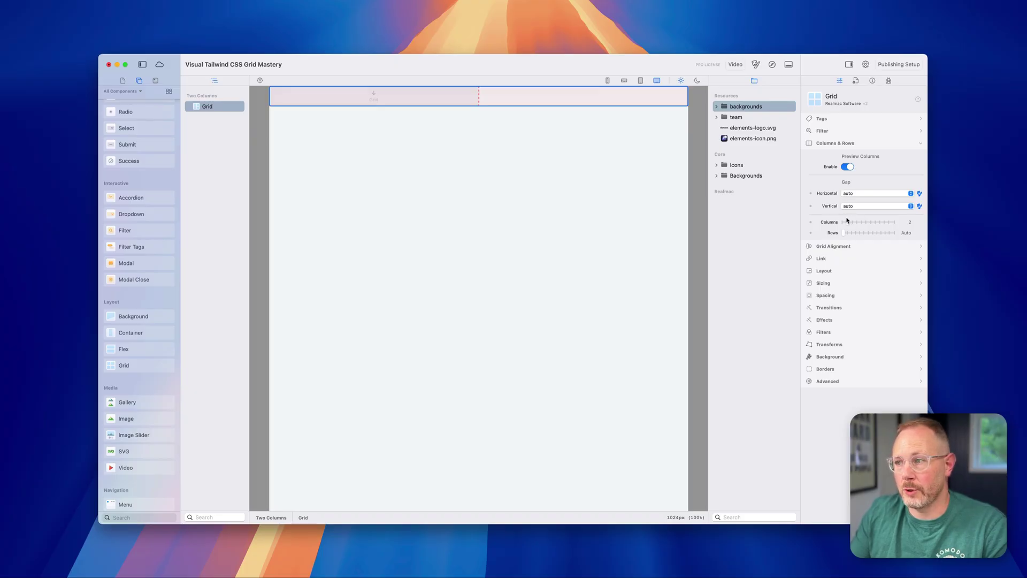
# Set the grid's horizontal and vertical gaps to 5 and turn off the column preview.
pyautogui.click(862, 193)
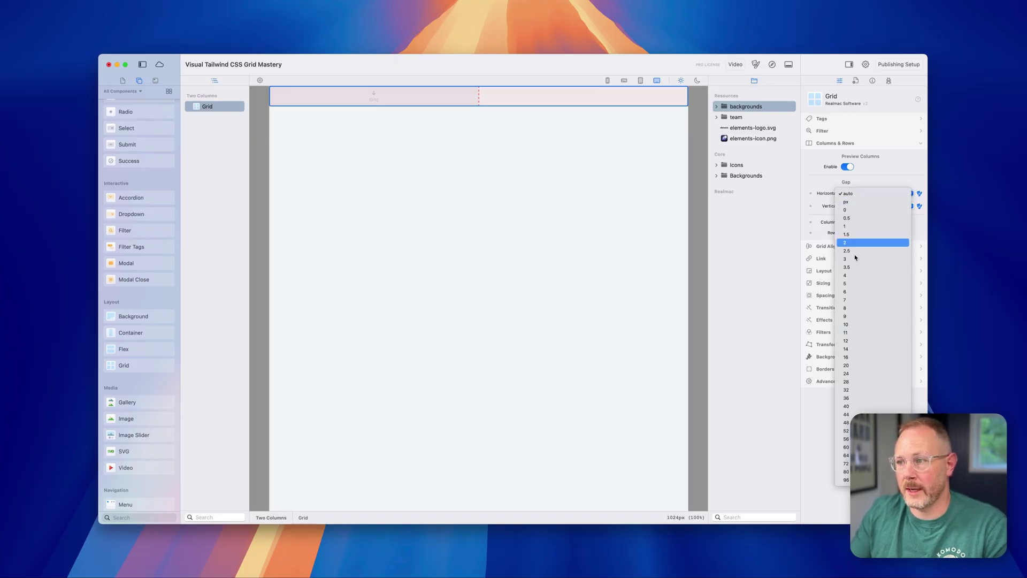
pyautogui.click(855, 283)
pyautogui.click(856, 206)
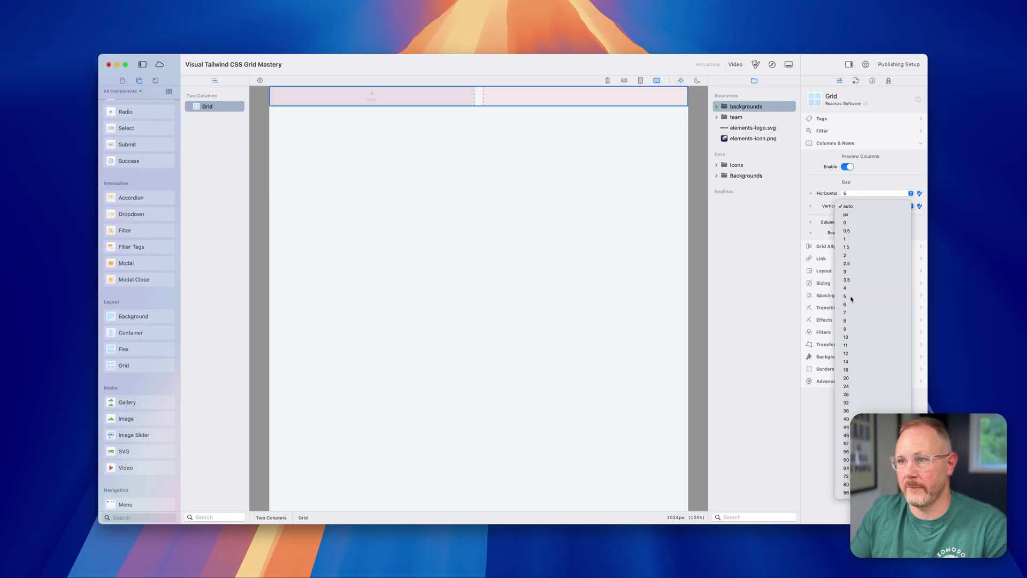
pyautogui.click(849, 295)
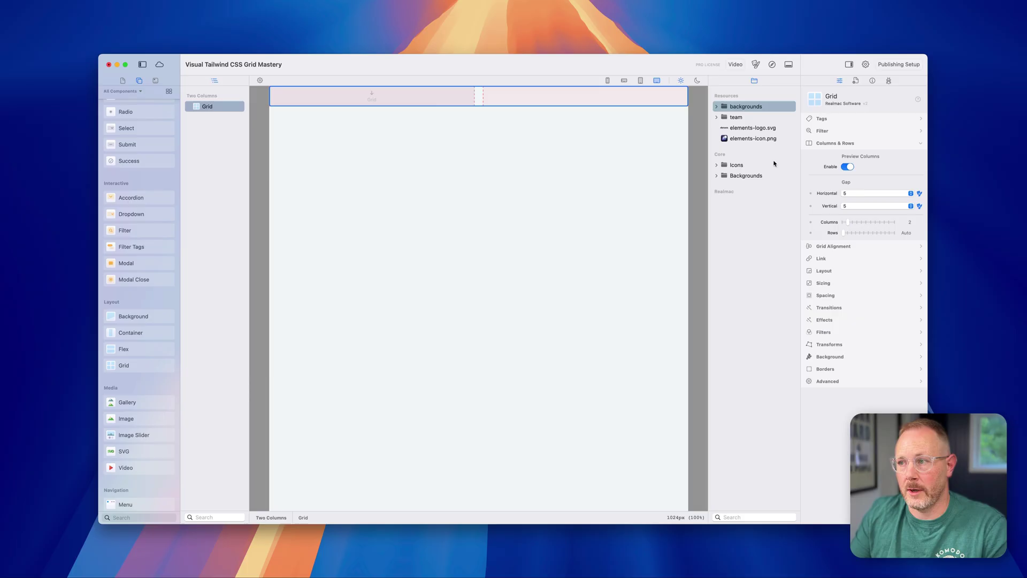
pyautogui.click(848, 167)
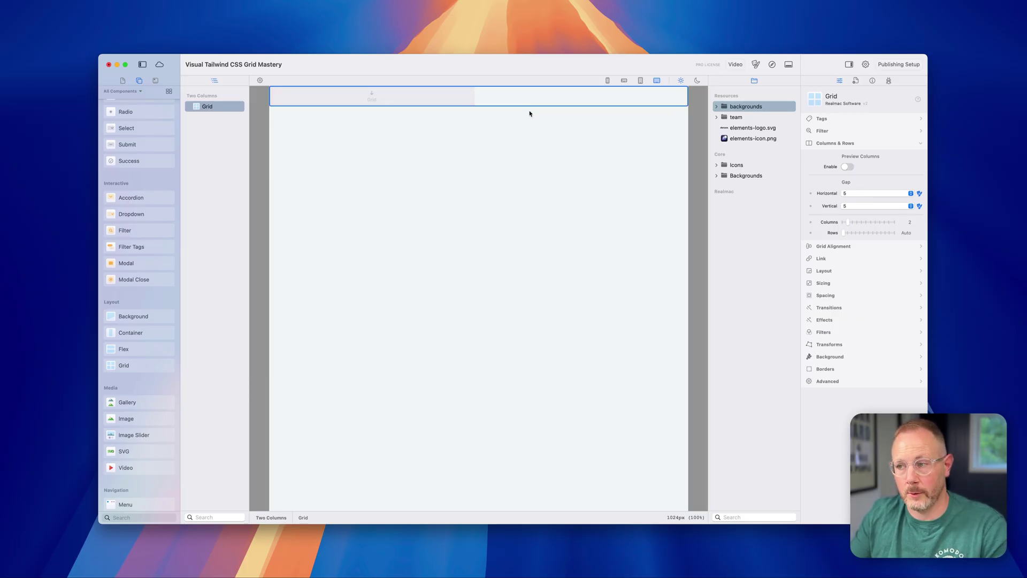
# Set the grid's padding to 10 on all four sides.
pyautogui.click(824, 296)
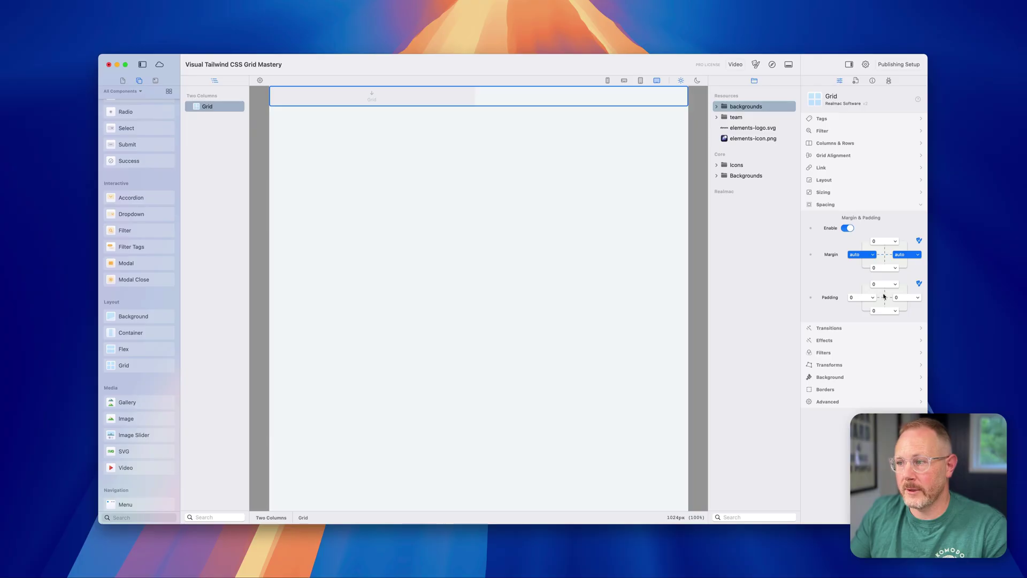
pyautogui.click(886, 287)
pyautogui.click(877, 405)
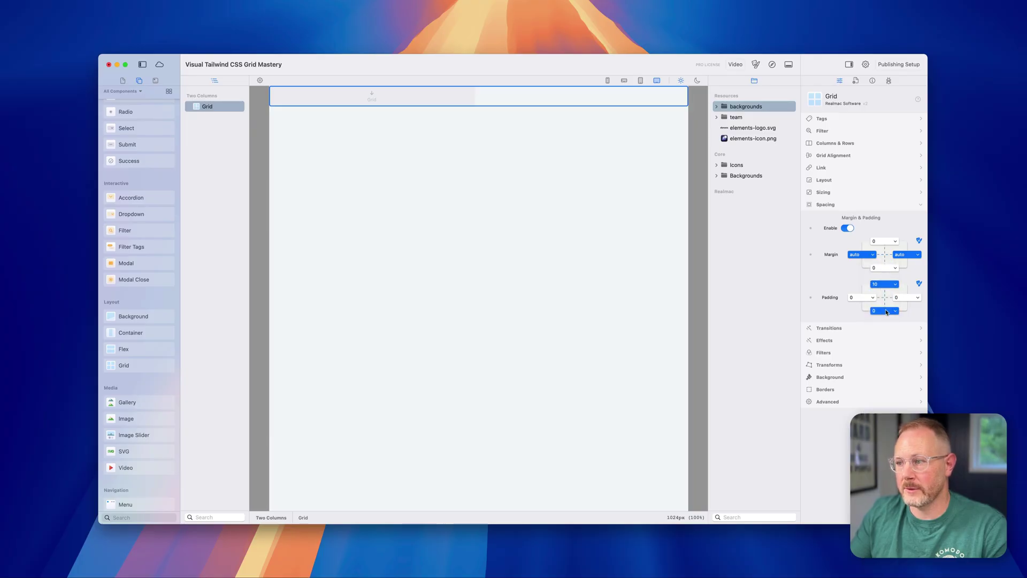
pyautogui.click(874, 298)
pyautogui.click(857, 422)
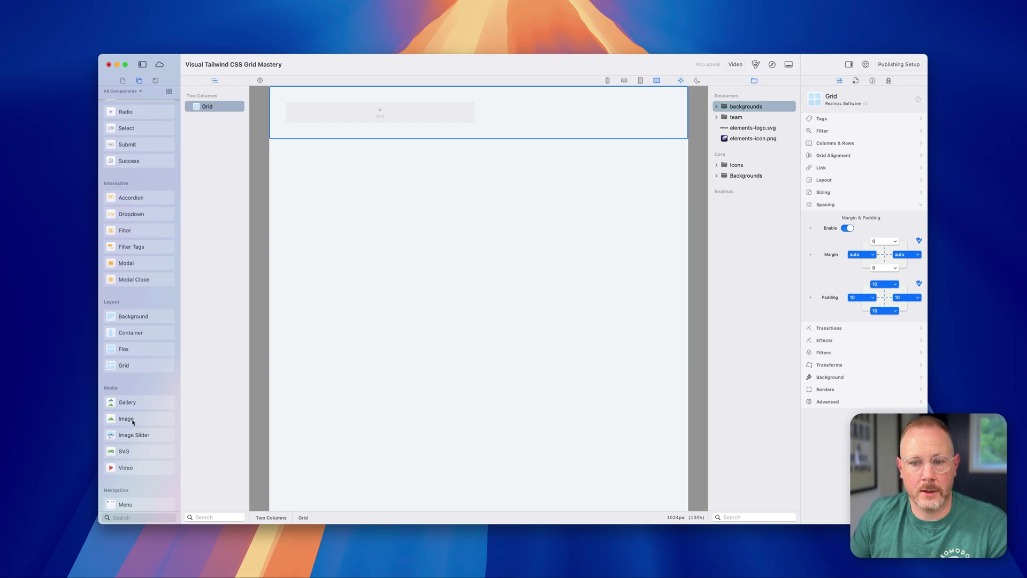
# Add an Image component to the grid and assign paint.jpg from the backgrounds folder to it.
pyautogui.moveTo(128, 419); pyautogui.dragTo(385, 113)
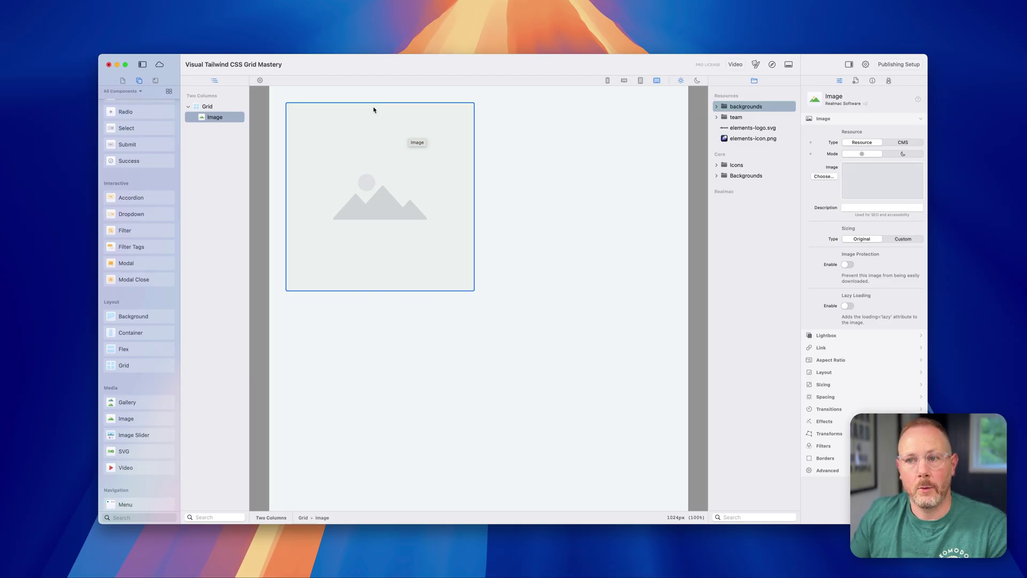
pyautogui.click(716, 108)
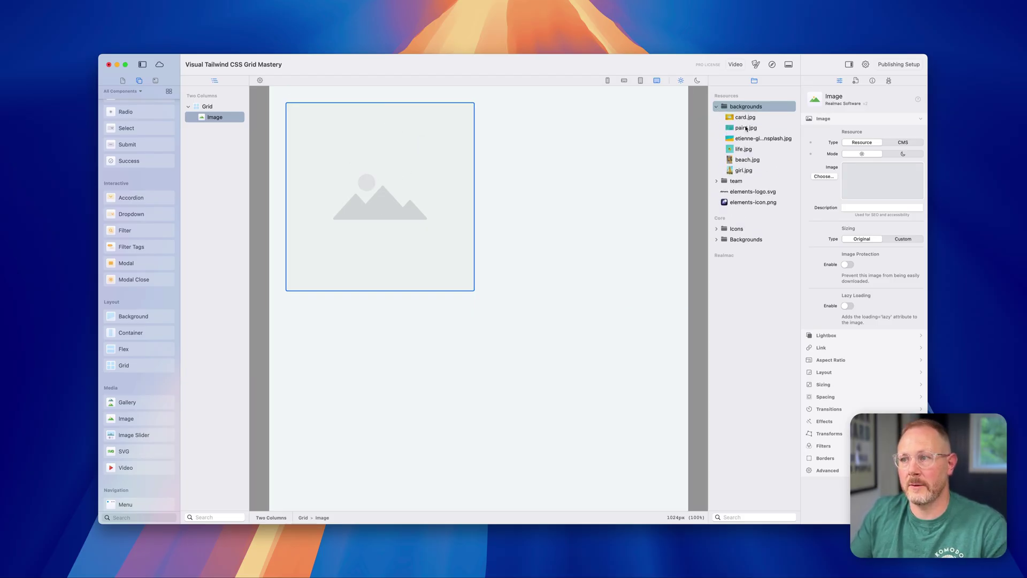
pyautogui.moveTo(747, 128)
pyautogui.mouseDown()
pyautogui.moveTo(653, 127)
pyautogui.moveTo(426, 174)
pyautogui.mouseUp()
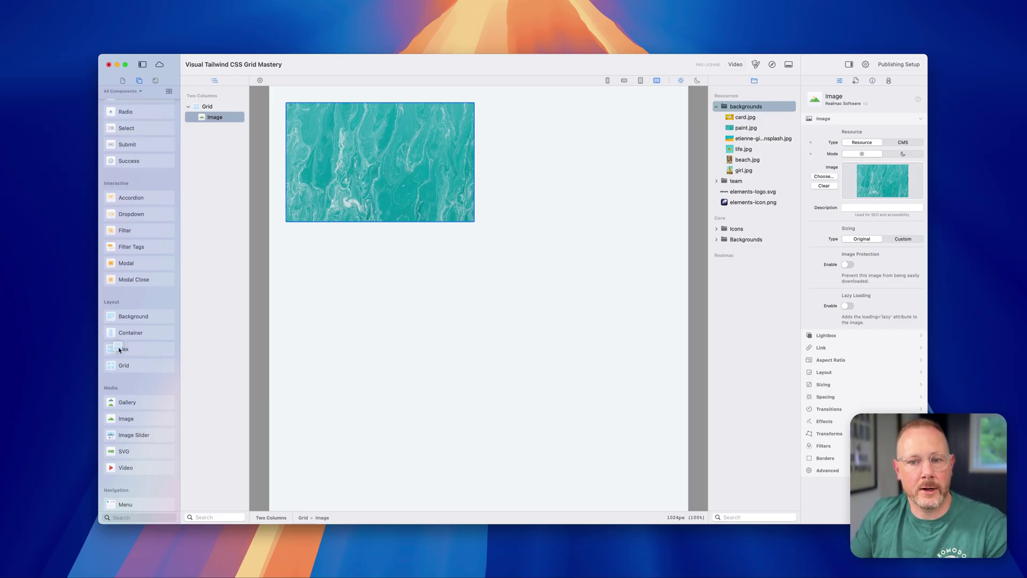
# Insert a Flex component before the image in the grid and place a Text component inside it.
pyautogui.moveTo(118, 346); pyautogui.dragTo(217, 115)
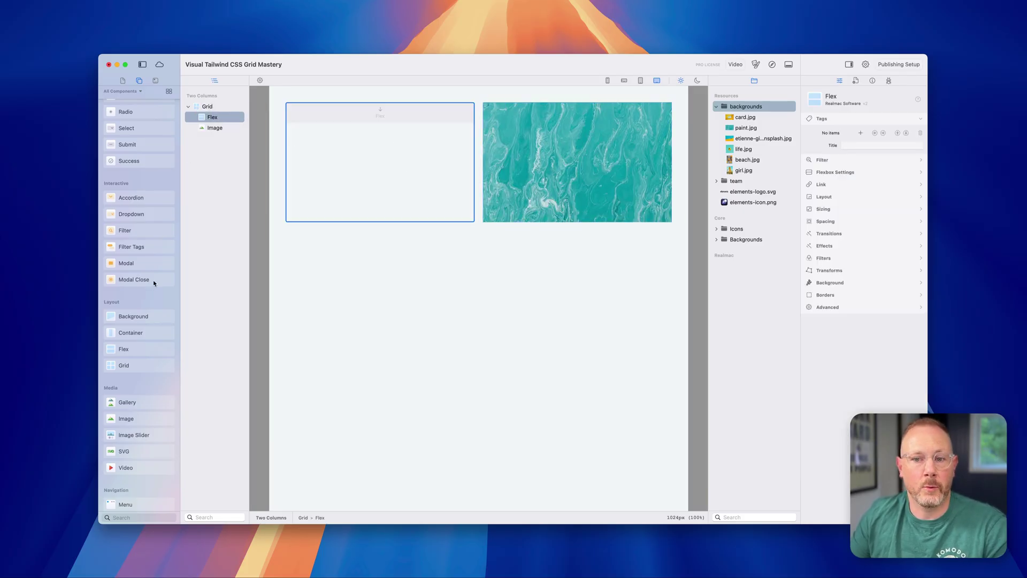
pyautogui.scroll(10, 143, 252)
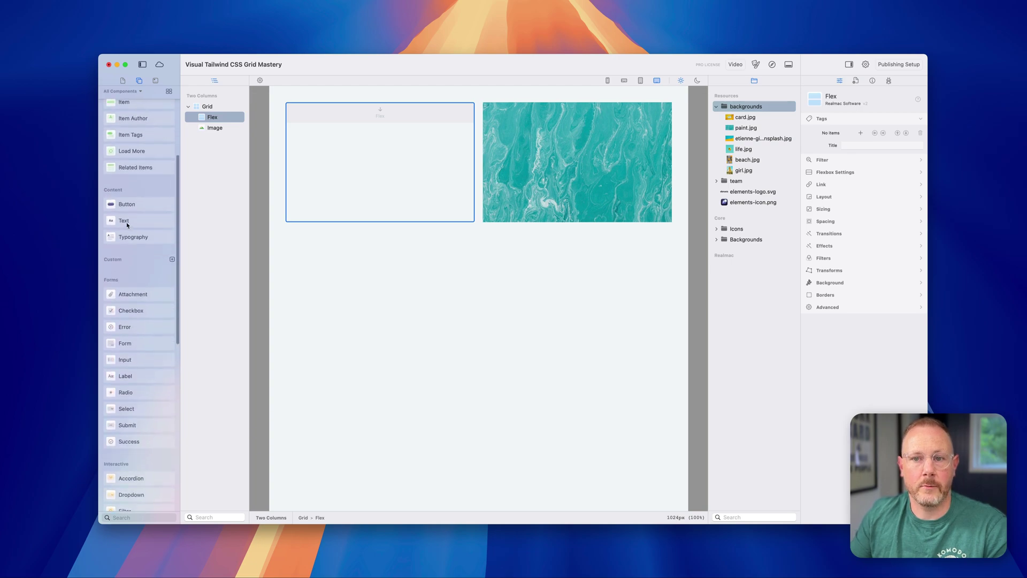
pyautogui.moveTo(127, 222); pyautogui.dragTo(356, 115)
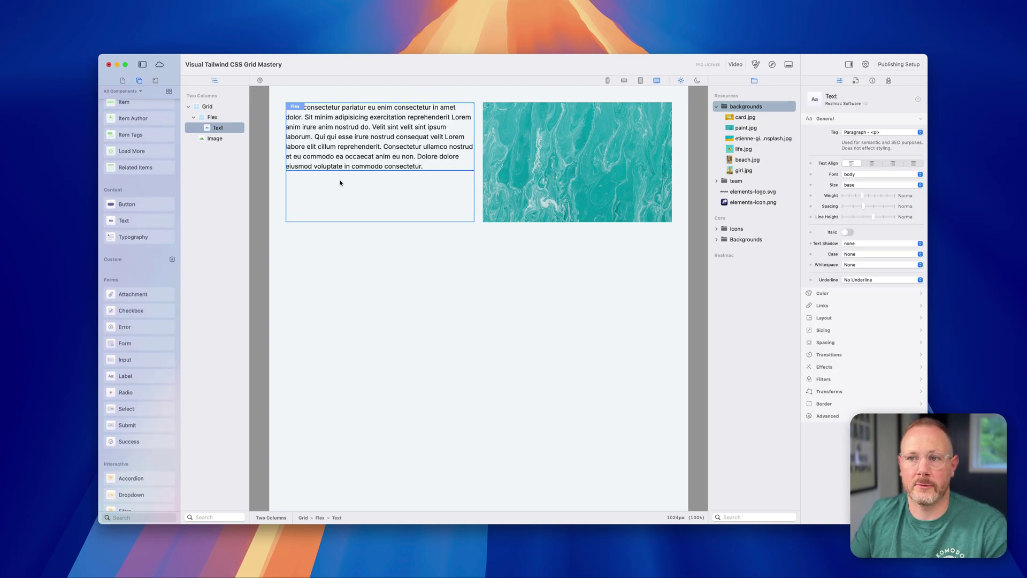
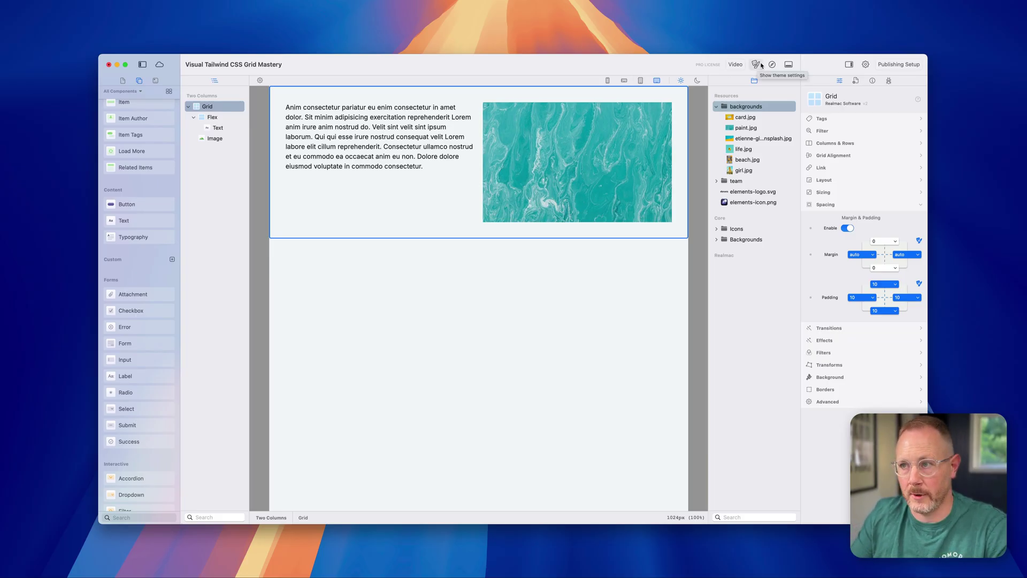
# Switch the preview to the 390px mobile width and set the grid to 1 column.
pyautogui.click(608, 81)
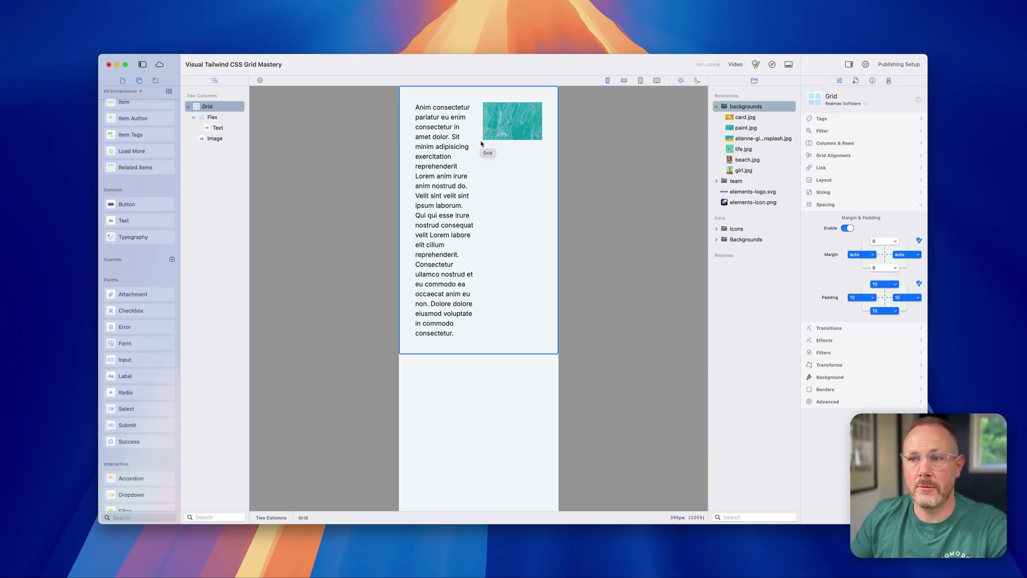
pyautogui.click(204, 108)
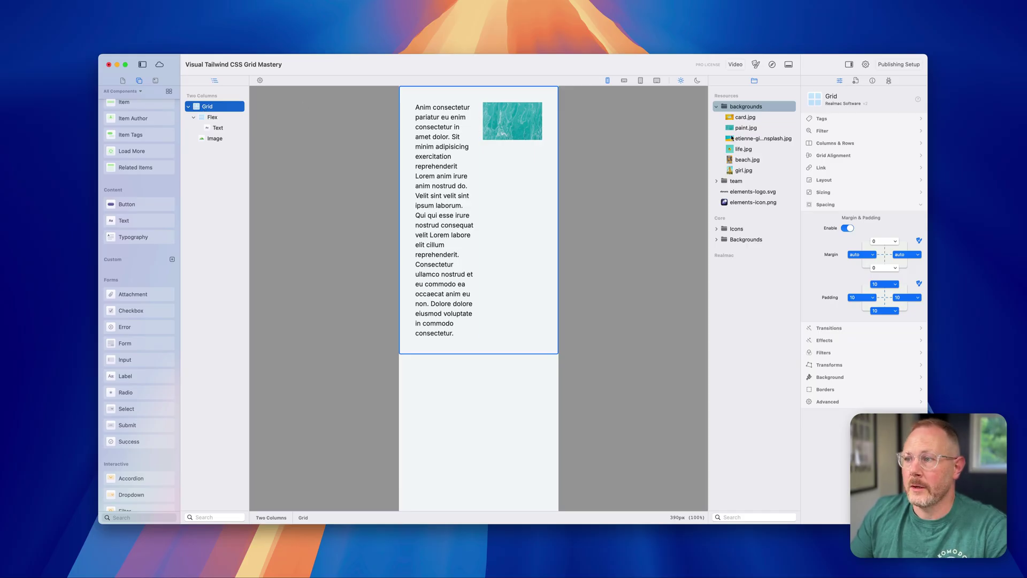
pyautogui.click(818, 143)
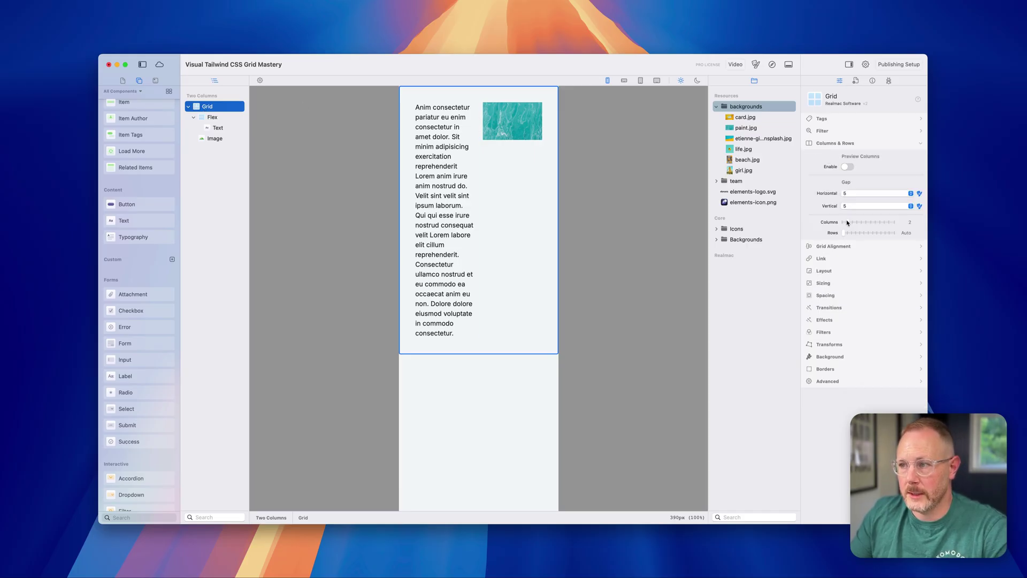
pyautogui.moveTo(848, 223); pyautogui.dragTo(838, 224)
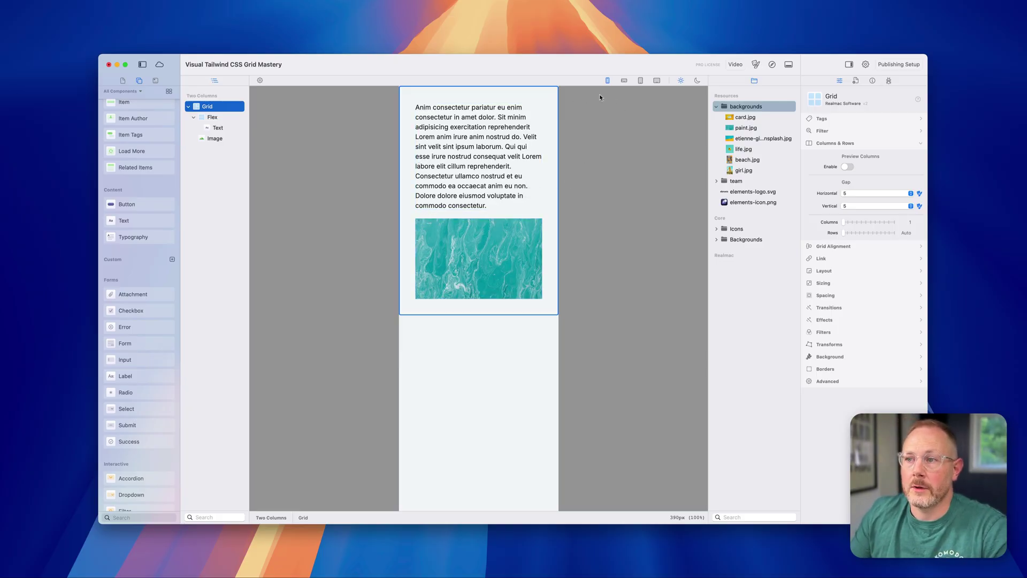
# Set the grid to 2 columns at the 640px breakpoint and check the layout from mobile width up to 720px.
pyautogui.click(641, 81)
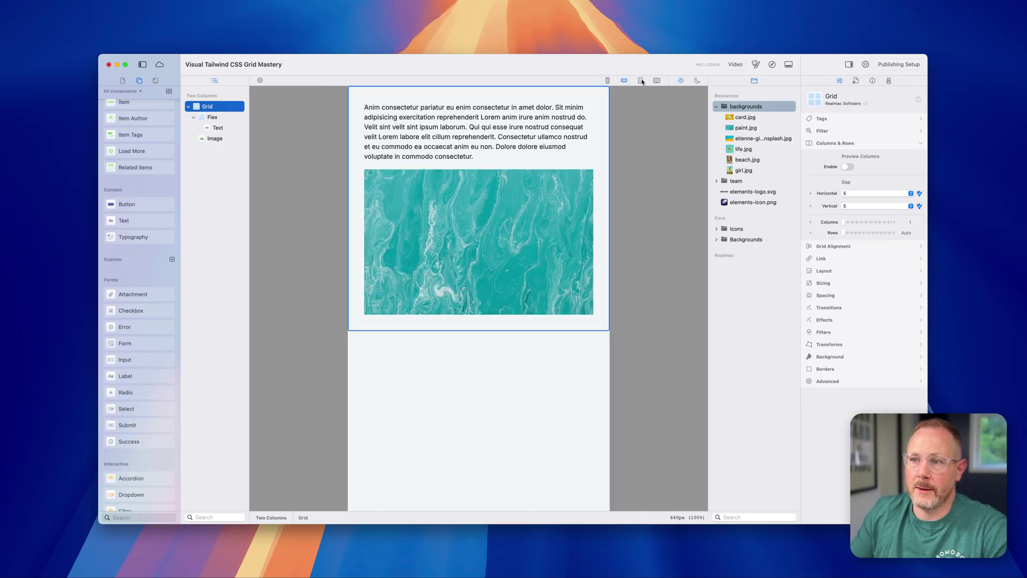
pyautogui.click(623, 80)
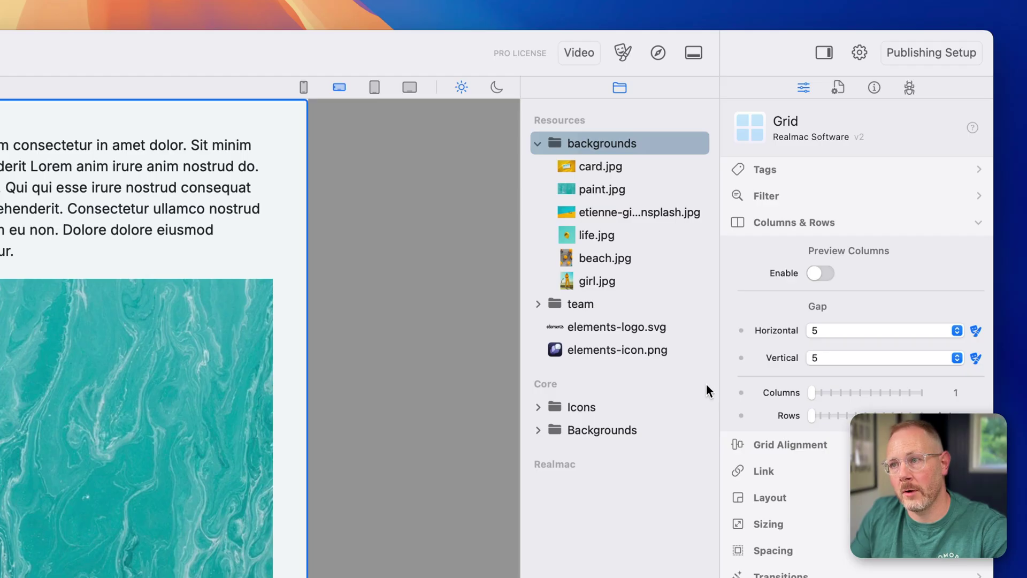
pyautogui.click(304, 87)
pyautogui.click(339, 87)
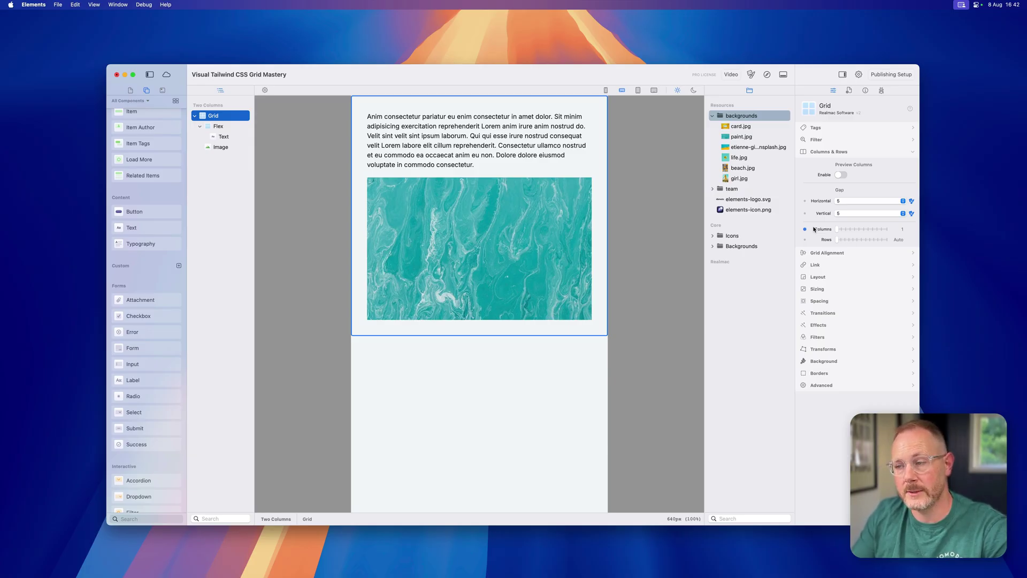
pyautogui.moveTo(837, 235); pyautogui.dragTo(842, 235)
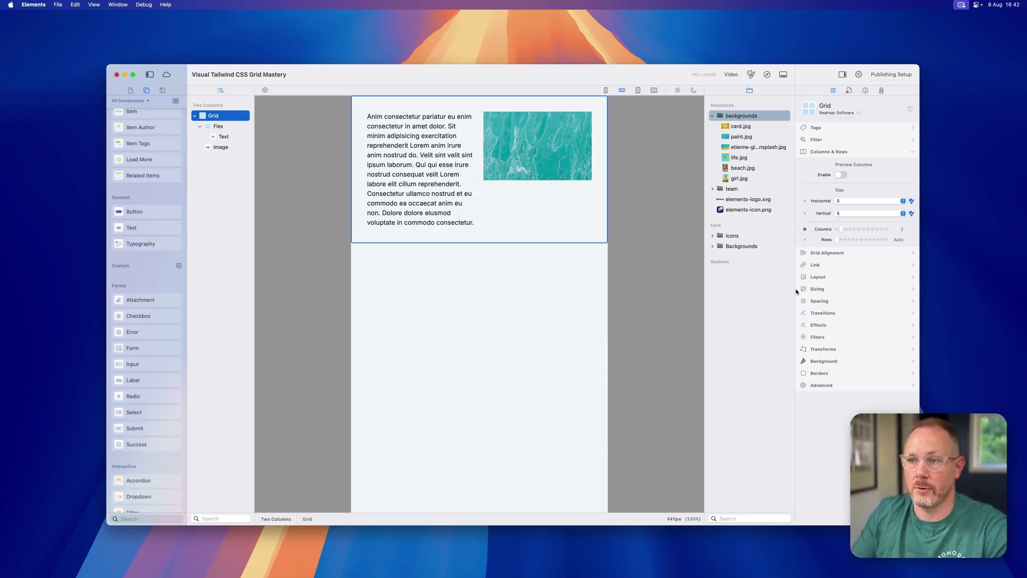
pyautogui.click(606, 91)
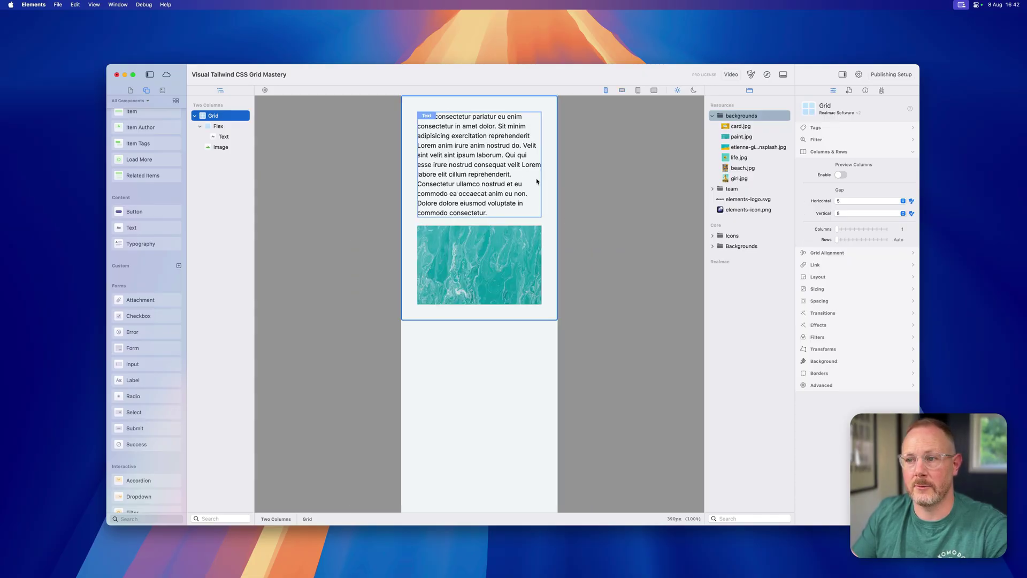
pyautogui.moveTo(559, 208); pyautogui.dragTo(625, 205)
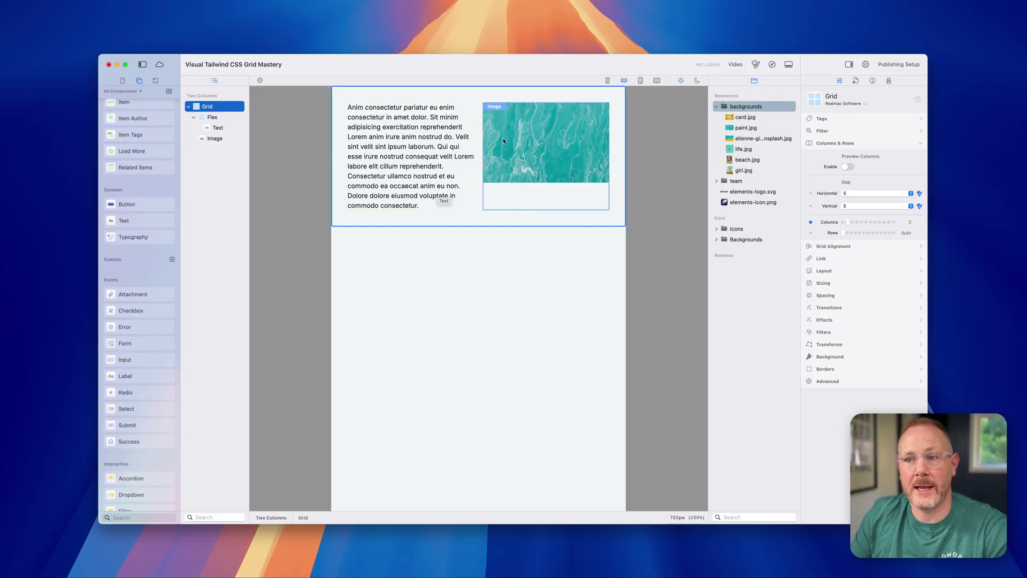
# Duplicate the Flex component in the grid twice and enable Preview Columns to see how the items fill both columns.
pyautogui.click(193, 117)
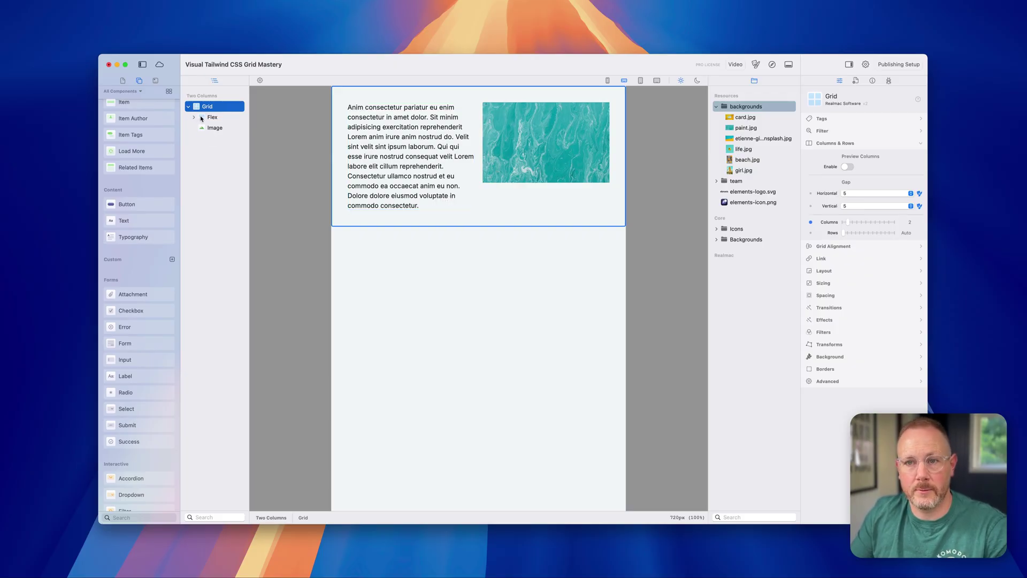
pyautogui.moveTo(201, 118); pyautogui.dragTo(208, 111)
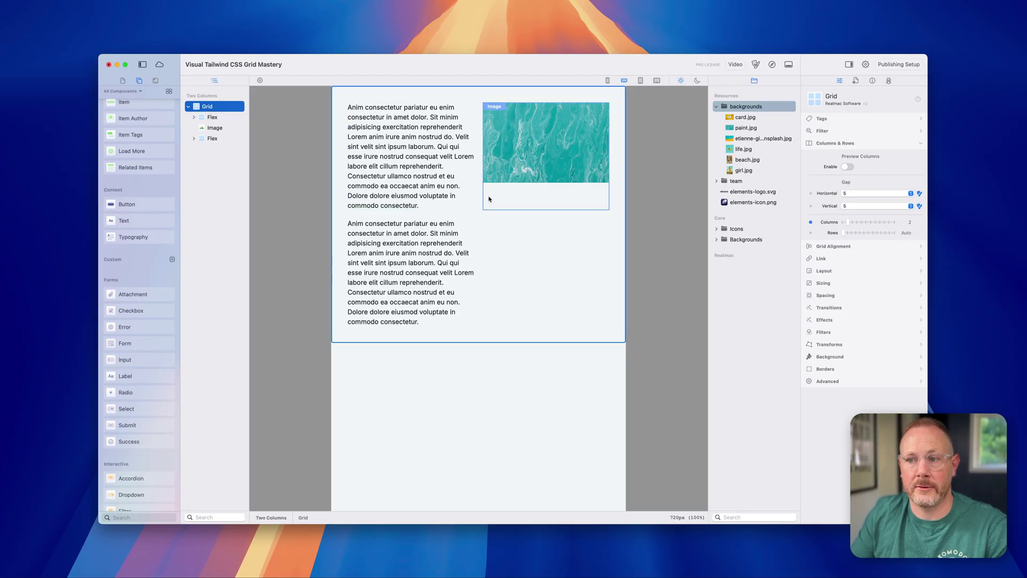
pyautogui.click(847, 168)
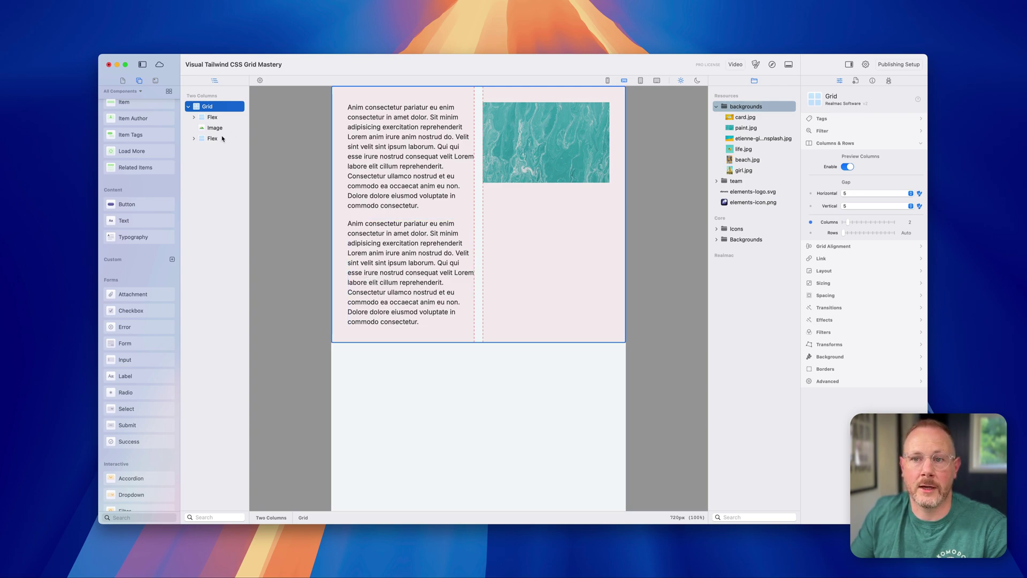
pyautogui.click(201, 140)
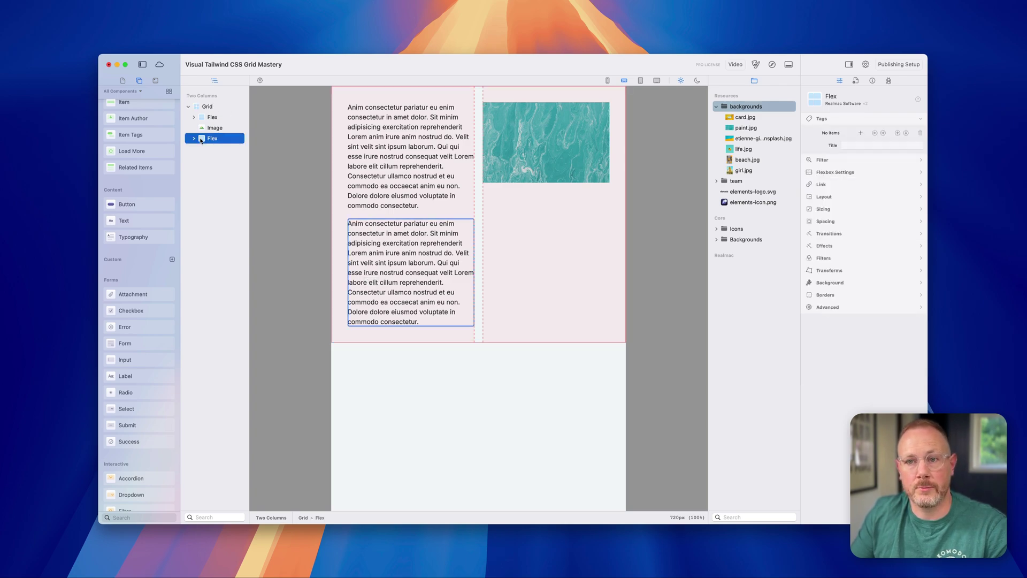
pyautogui.press('super+d')
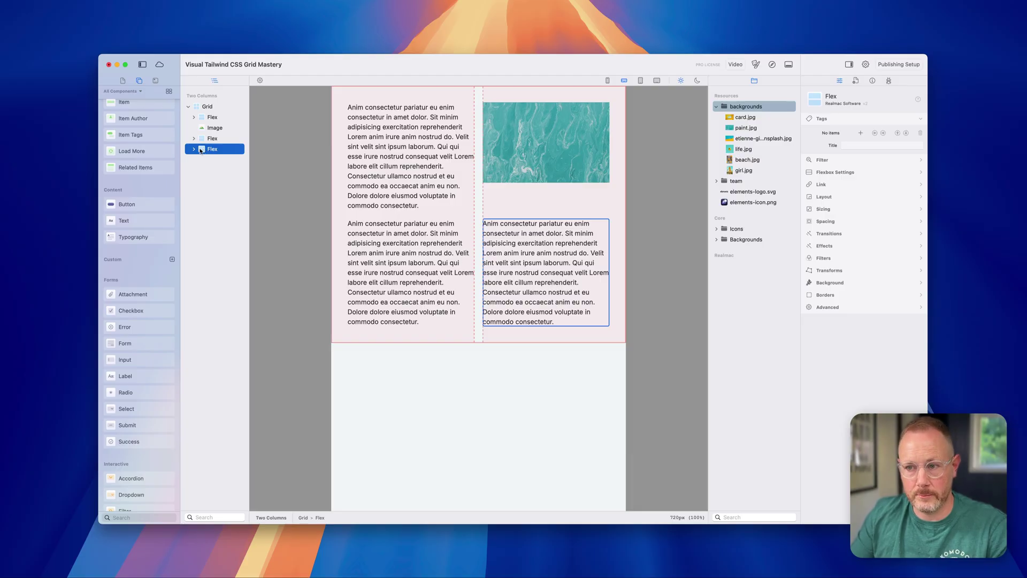
# Delete the two duplicated Flex components and disable Preview Columns on the grid.
pyautogui.press('Delete')
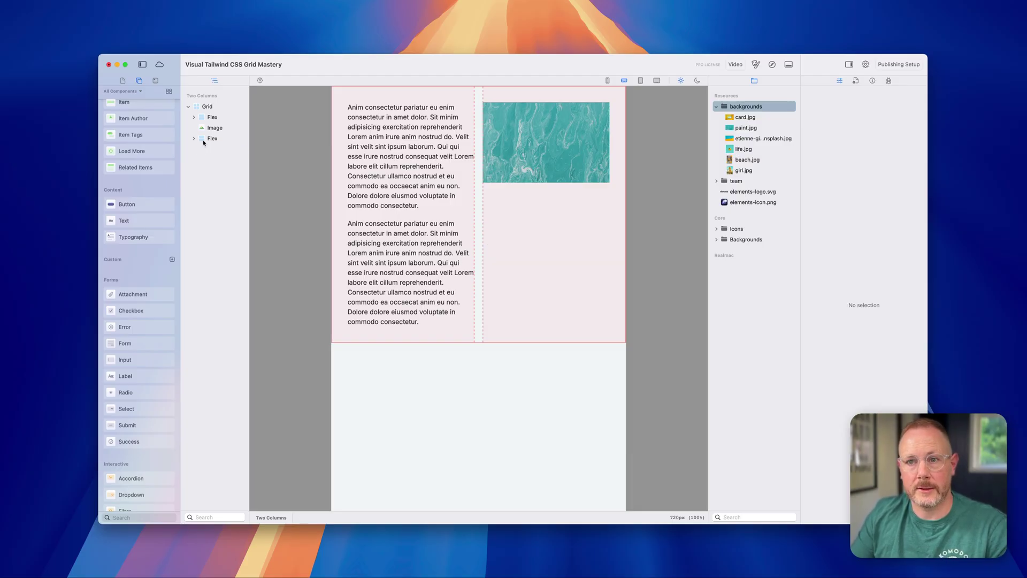
pyautogui.click(204, 139)
pyautogui.press('Delete')
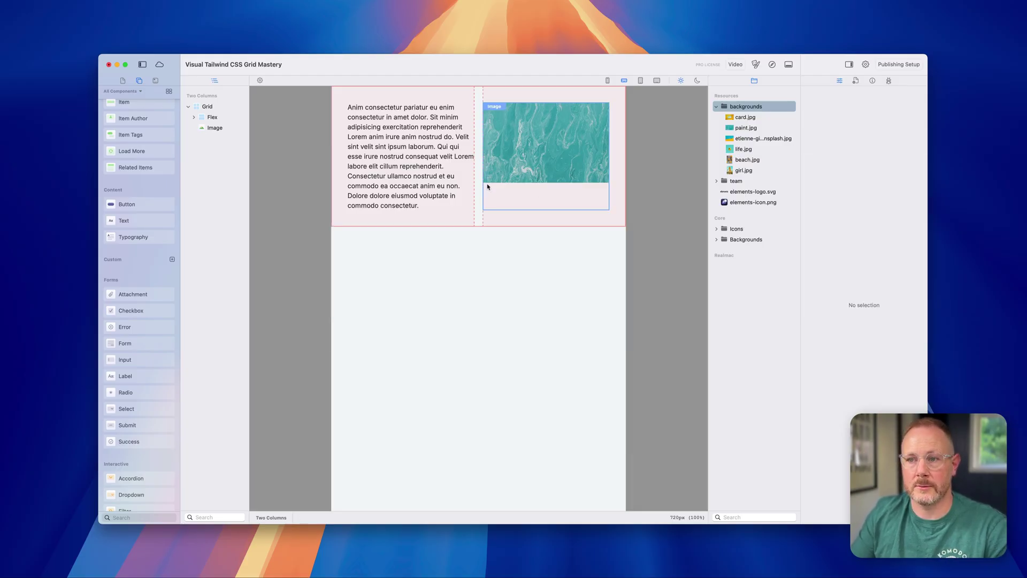
pyautogui.click(493, 213)
pyautogui.click(848, 166)
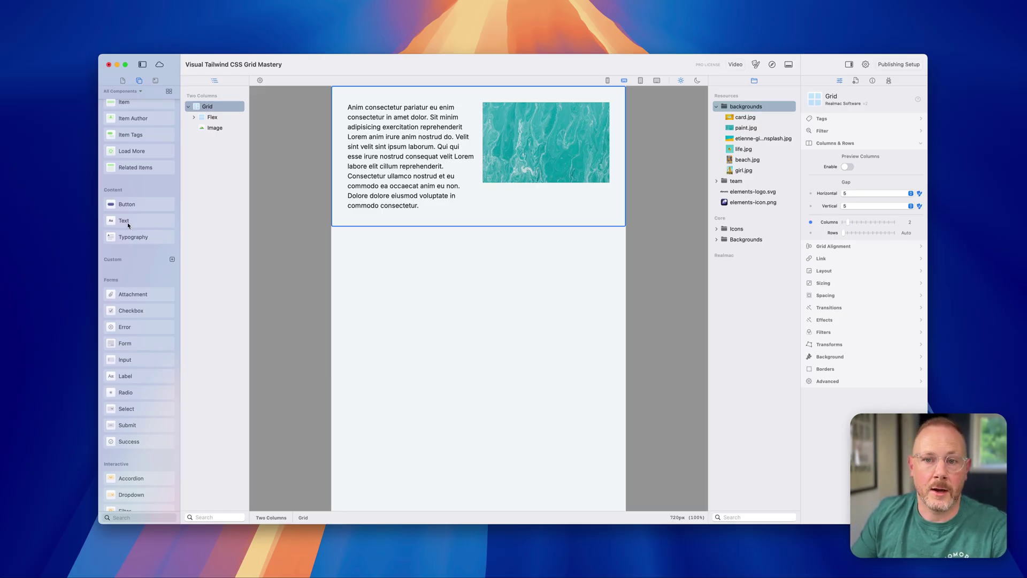
# Delete the copy after "sint ipsum laborum." in the Text component, and duplicate that component within the Flex.
pyautogui.click(404, 184)
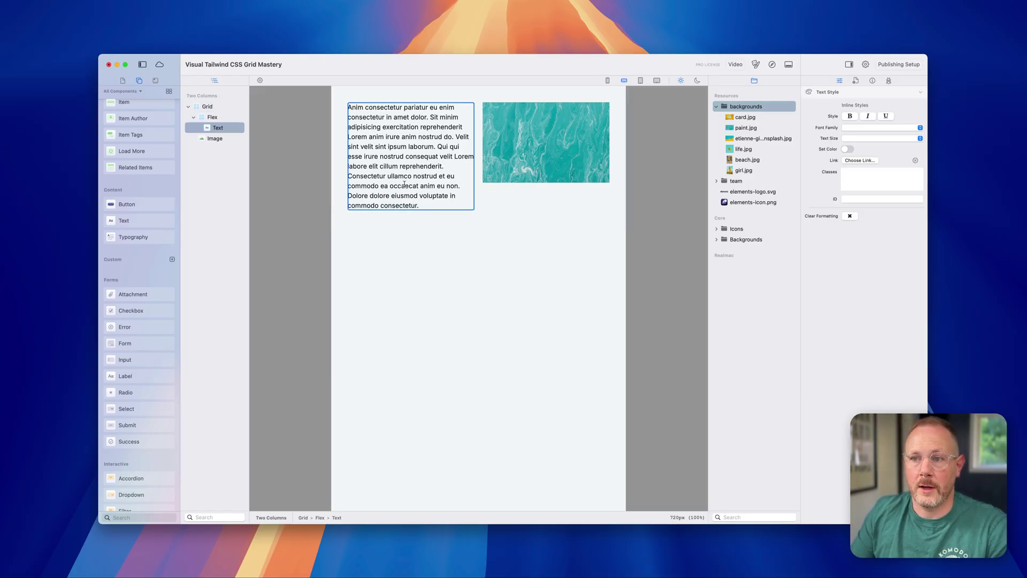
pyautogui.moveTo(437, 146); pyautogui.dragTo(458, 220)
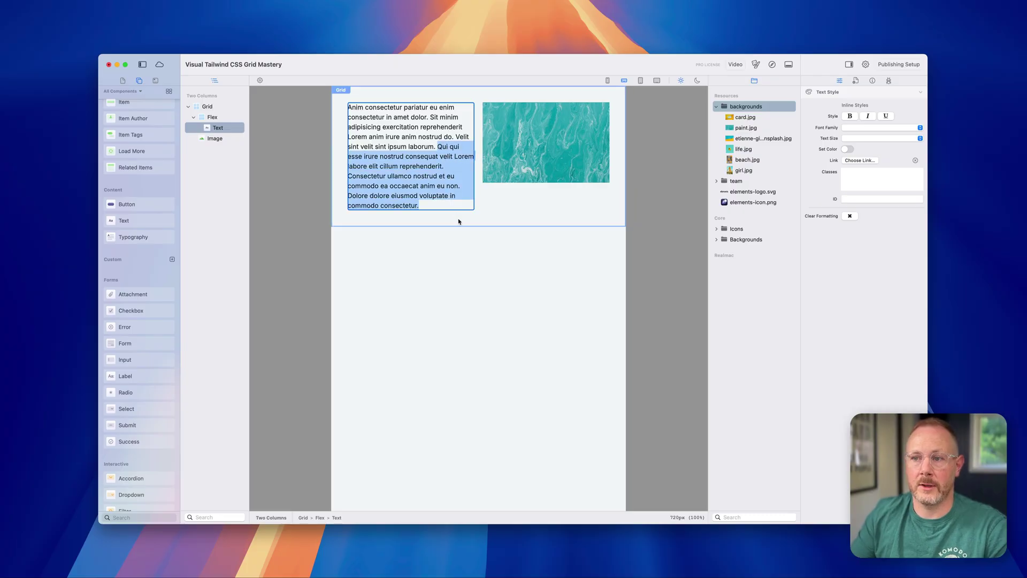
pyautogui.press('BackSpace')
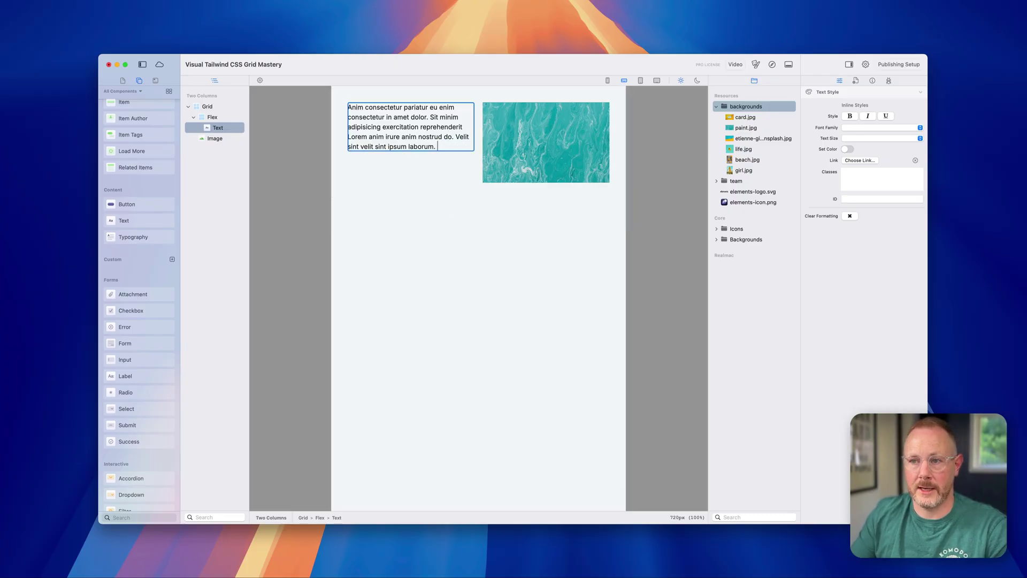
pyautogui.click(392, 181)
pyautogui.moveTo(217, 130); pyautogui.dragTo(225, 135)
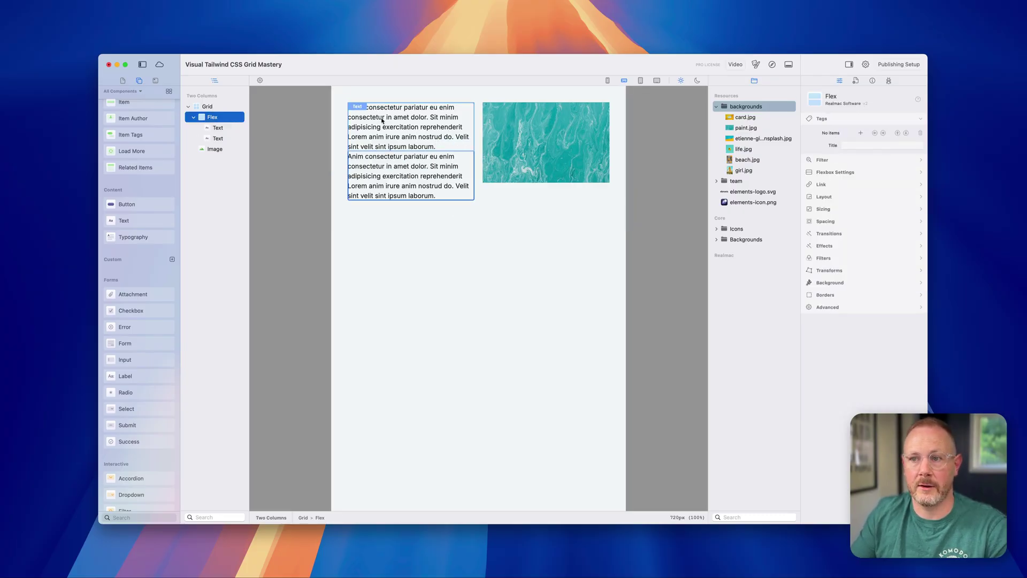
# Shorten the first Text component so it ends after "consectetur in amet dolor.".
pyautogui.click(434, 126)
pyautogui.moveTo(436, 146); pyautogui.dragTo(429, 116)
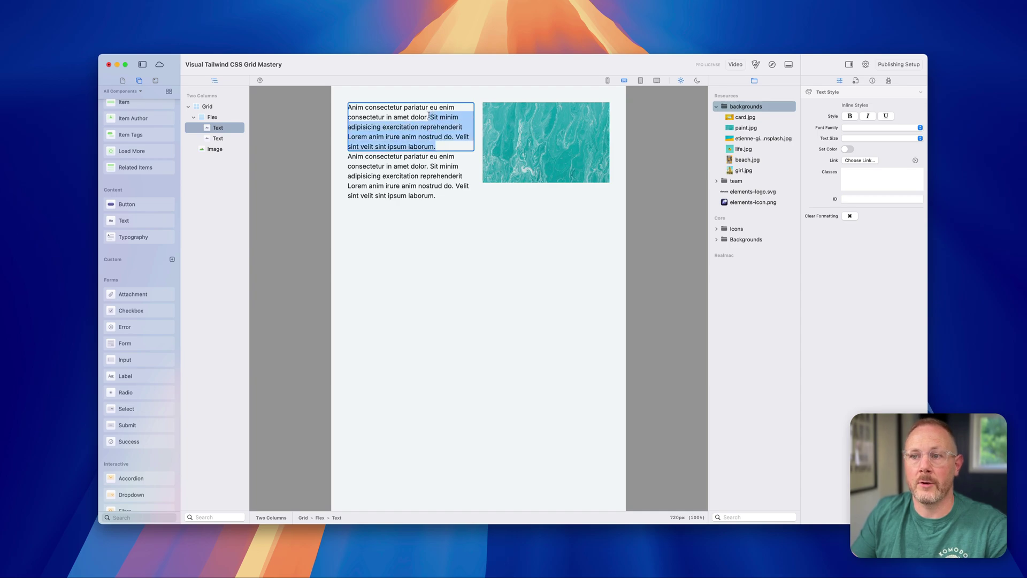
pyautogui.press('BackSpace')
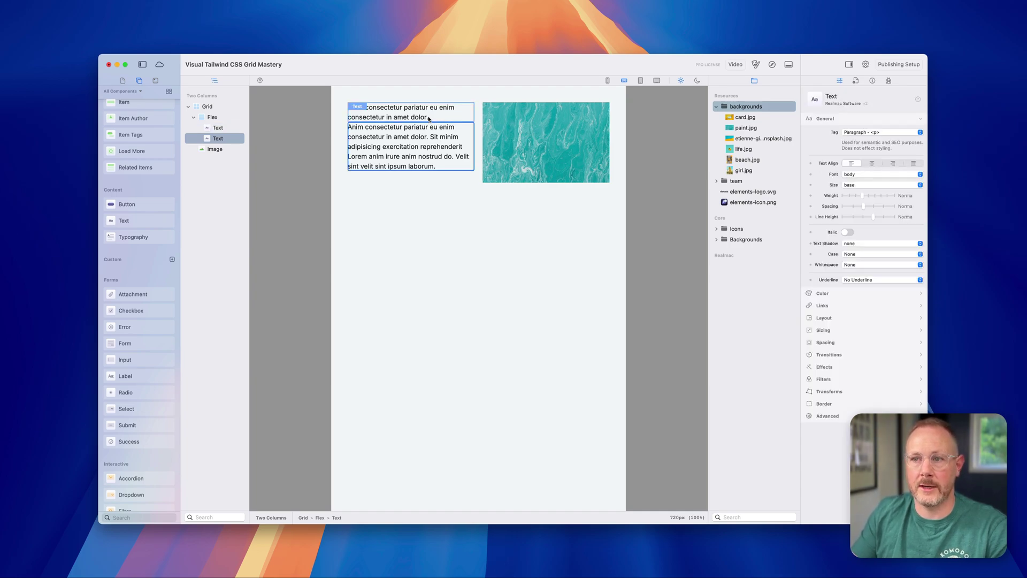
pyautogui.click(425, 122)
# Add a small vertical gap between the two Text components in the Flex's Flexbox Settings.
pyautogui.click(219, 117)
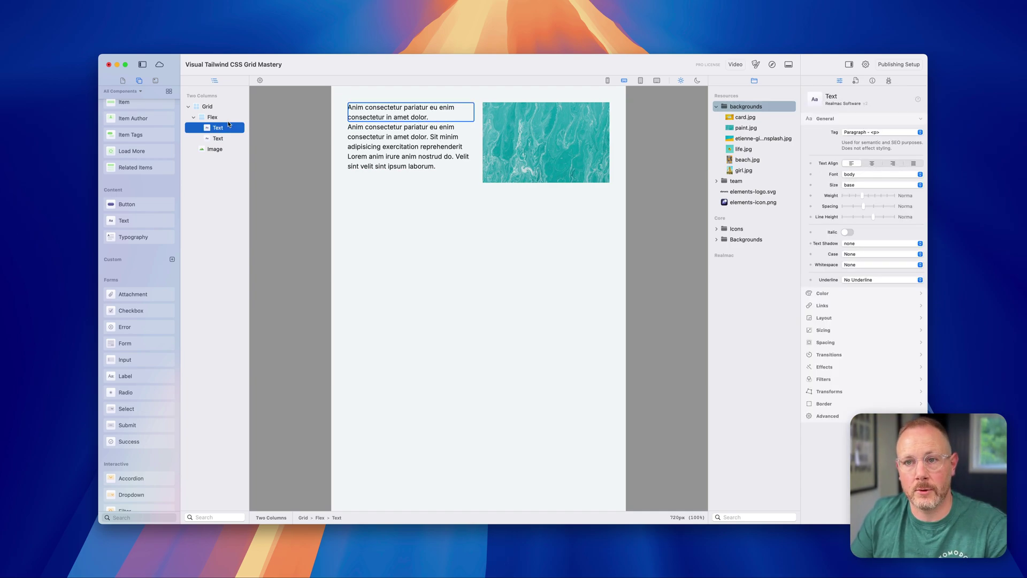
pyautogui.click(835, 172)
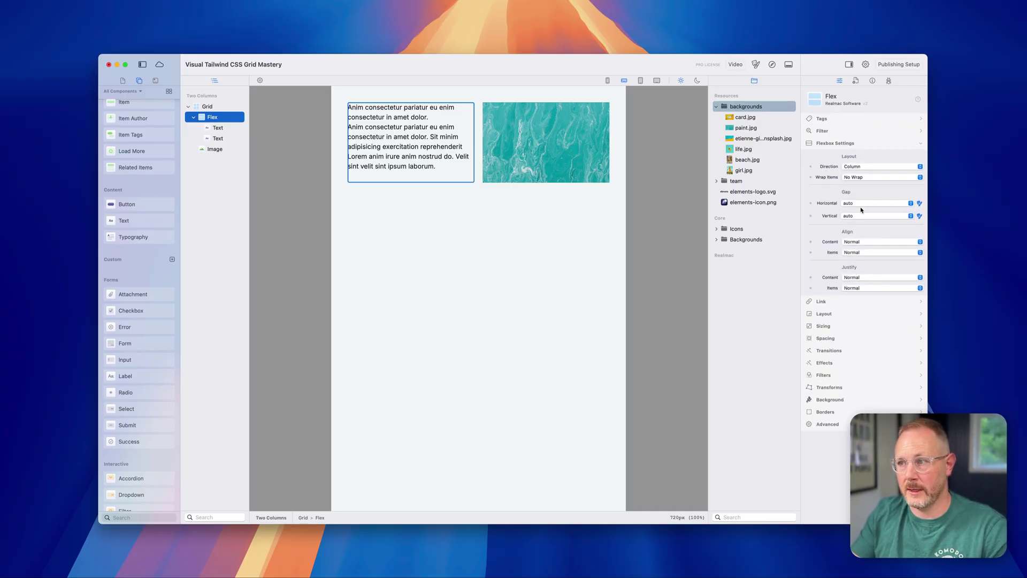
pyautogui.click(860, 214)
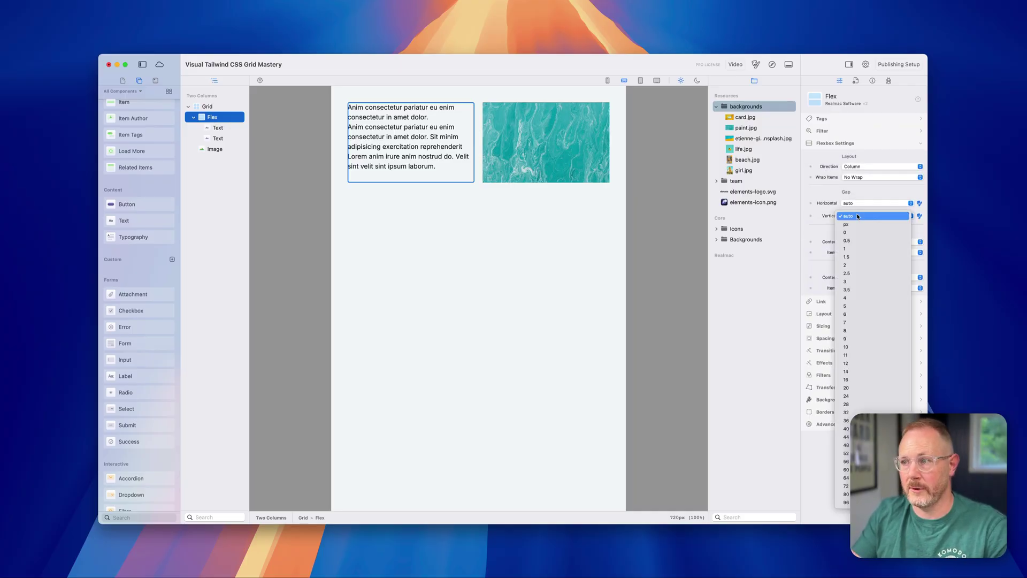
pyautogui.click(854, 286)
# Set the first Text component's size to 2xl and its tag to Heading 2 - <h2>.
pyautogui.click(406, 112)
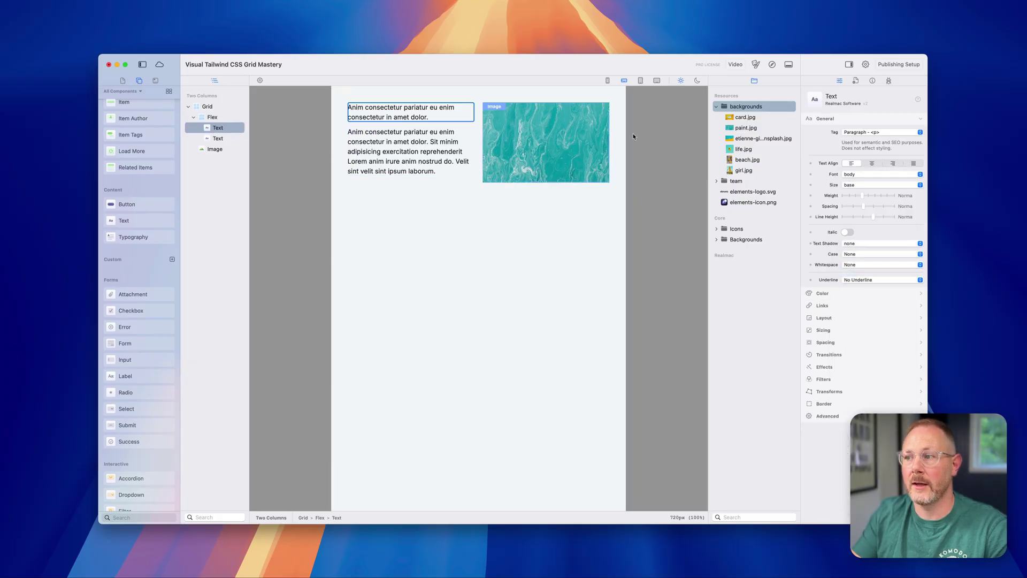
pyautogui.click(867, 184)
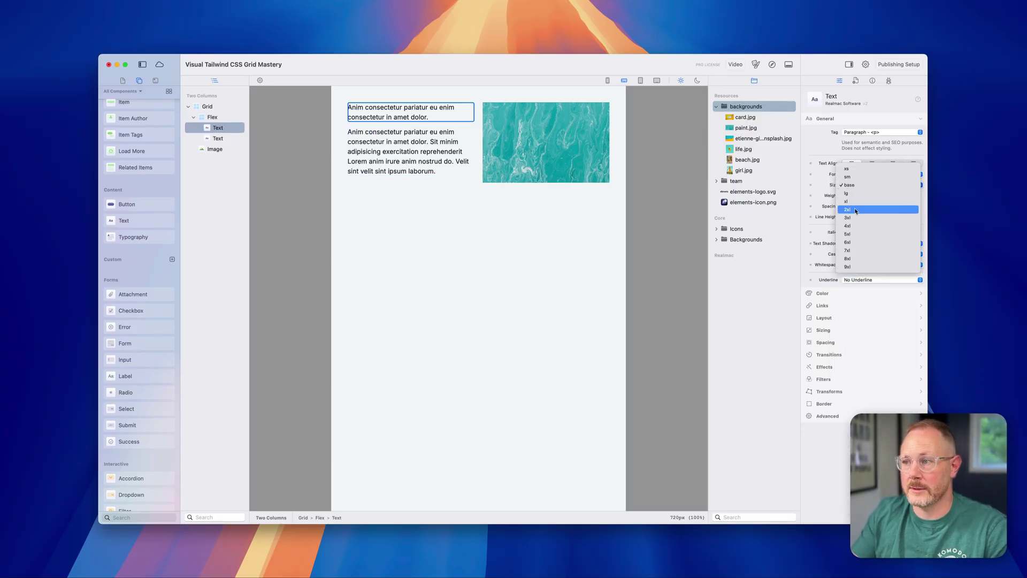
pyautogui.click(857, 211)
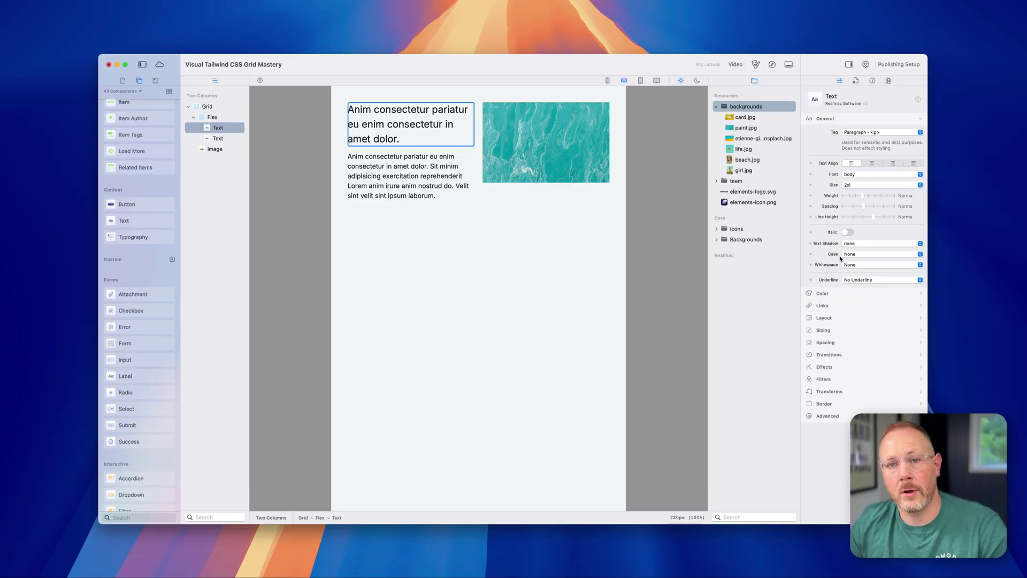
pyautogui.click(891, 132)
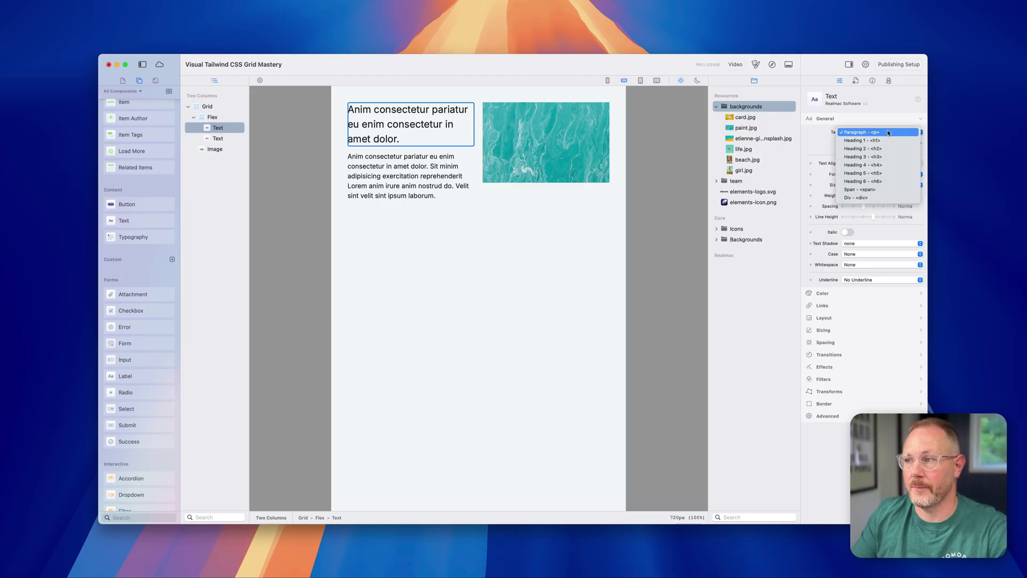
pyautogui.click(867, 149)
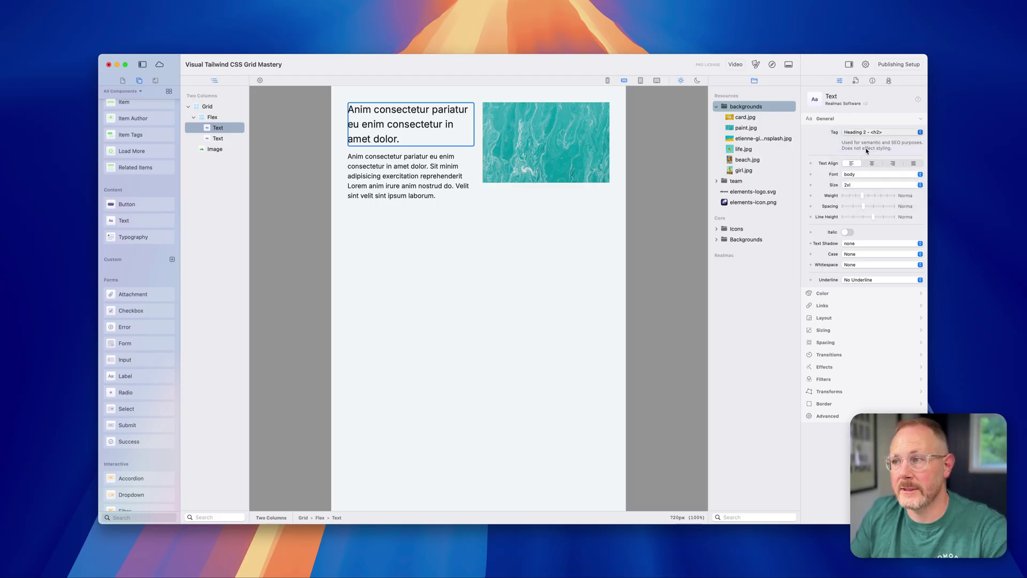
# Shorten the heading text to "Anim consectetur" and finish editing it.
pyautogui.click(411, 142)
pyautogui.moveTo(397, 141); pyautogui.dragTo(428, 108)
pyautogui.press('BackSpace')
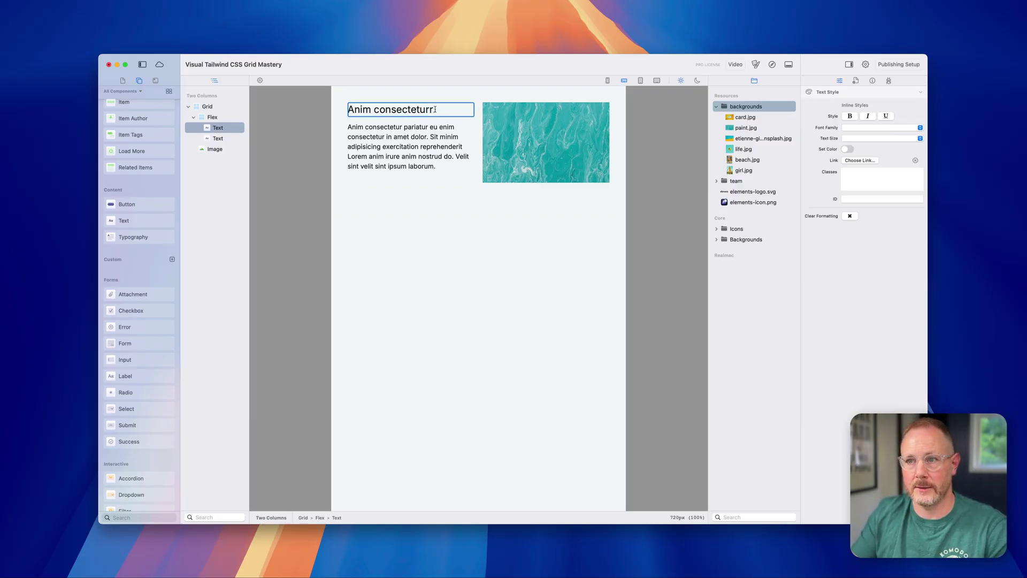
pyautogui.click(471, 150)
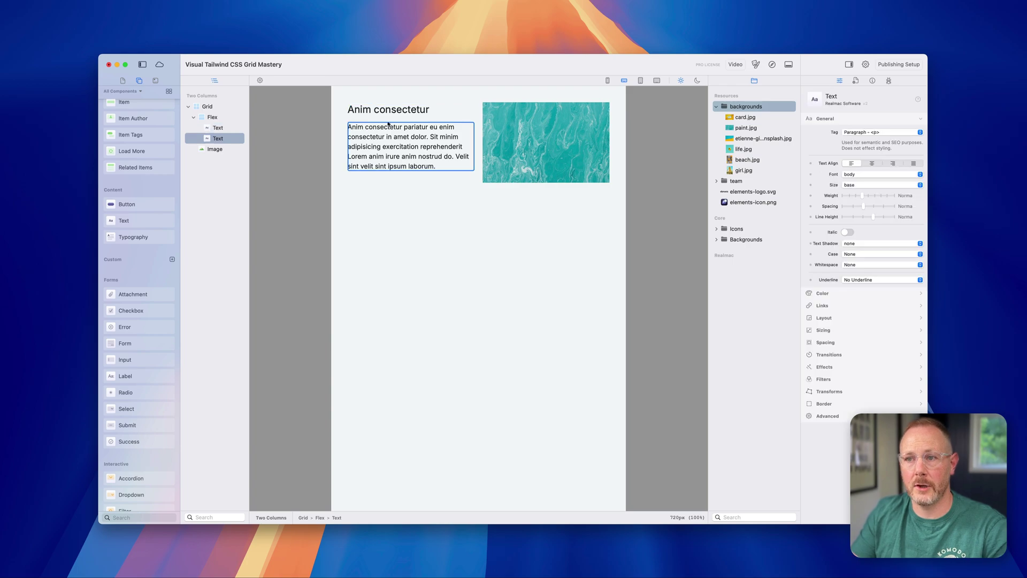
pyautogui.press('Escape')
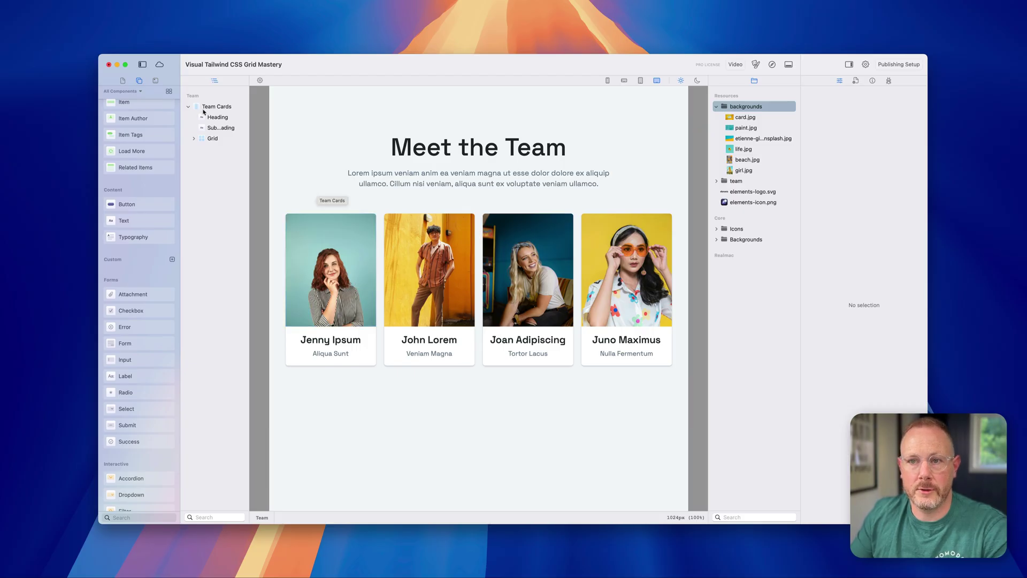
# Examine the Team Cards container and its grid's column settings on the Team page, previewing at 768px and 390px widths.
pyautogui.click(360, 155)
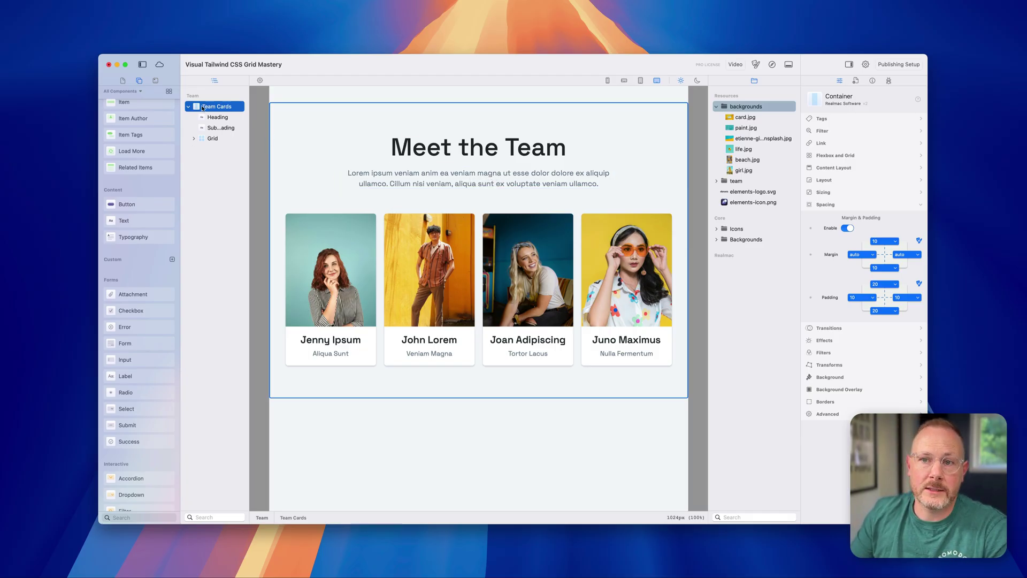
pyautogui.click(207, 139)
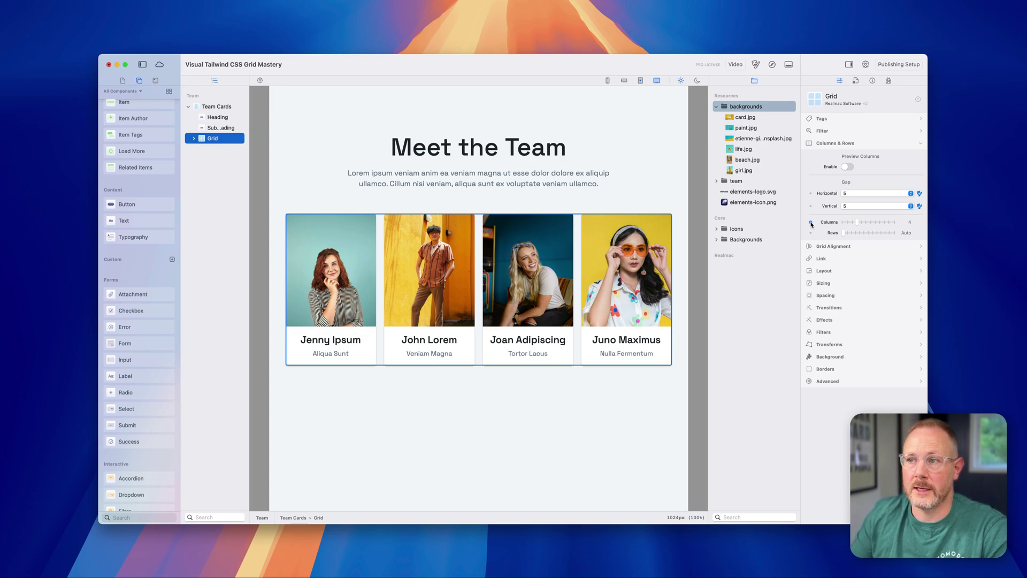
pyautogui.click(640, 82)
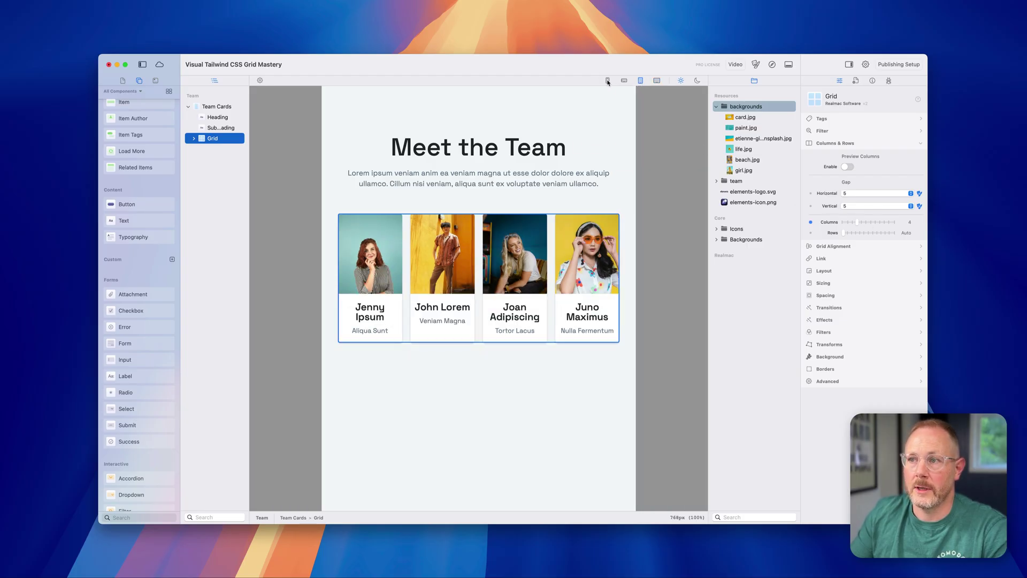
pyautogui.click(608, 82)
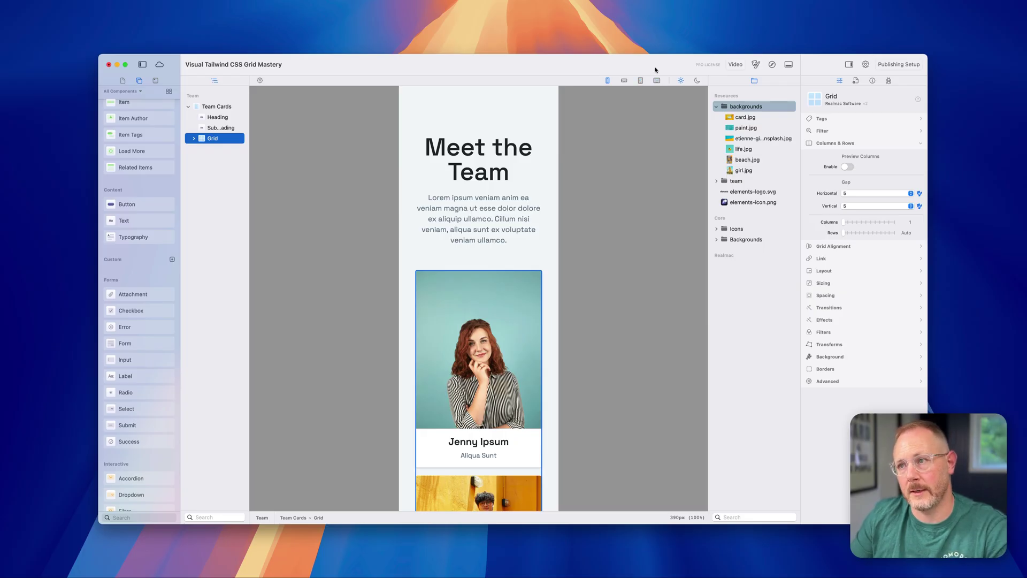
# Set the team grid to 2 columns at the 768px breakpoint and look over the resulting cards.
pyautogui.click(640, 81)
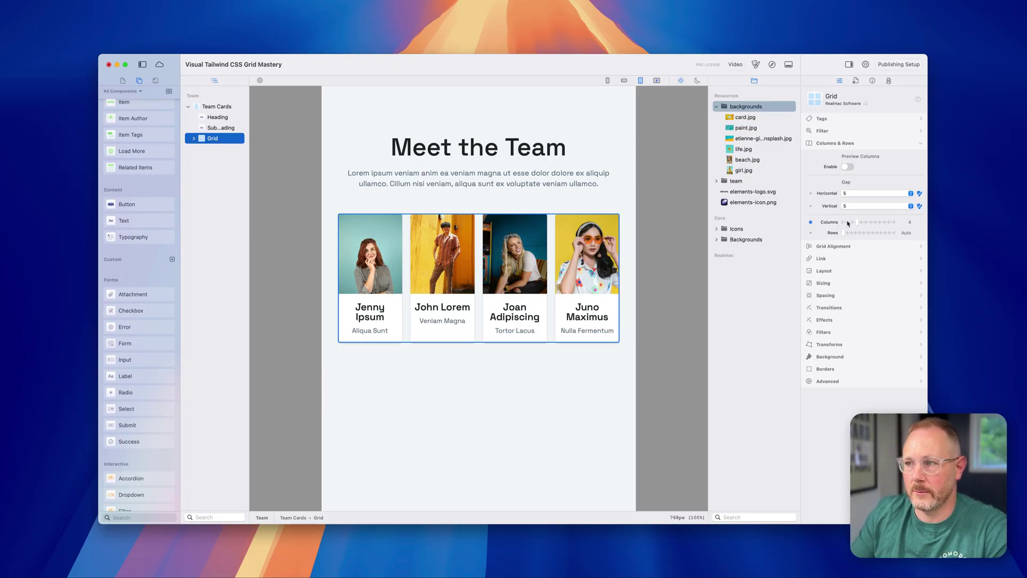
pyautogui.scroll(-5, 495, 217)
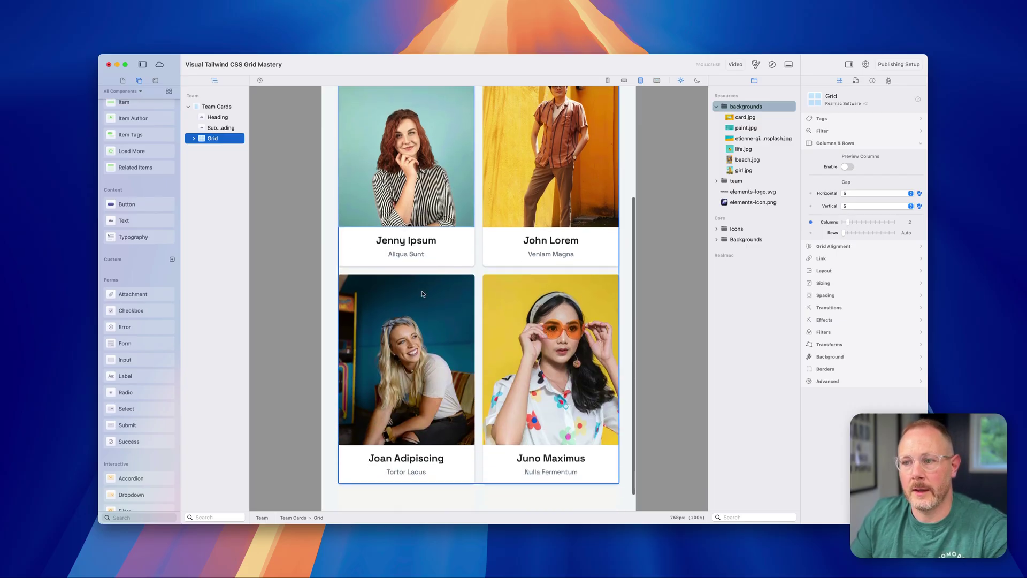
pyautogui.scroll(5, 660, 91)
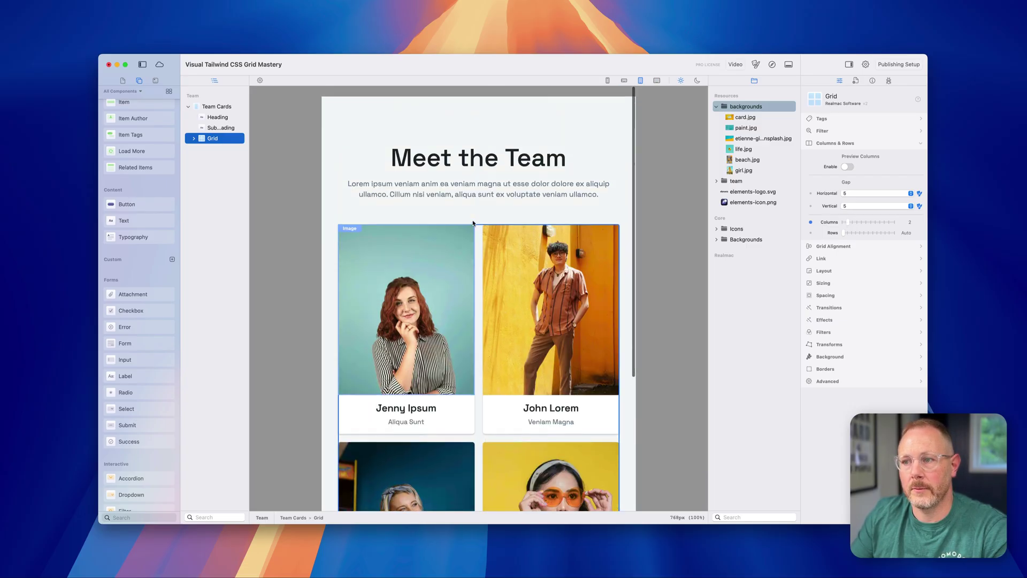
# Check the team grid at 1024px and widen the preview to 1096px, and expand the grid in the component tree.
pyautogui.click(657, 81)
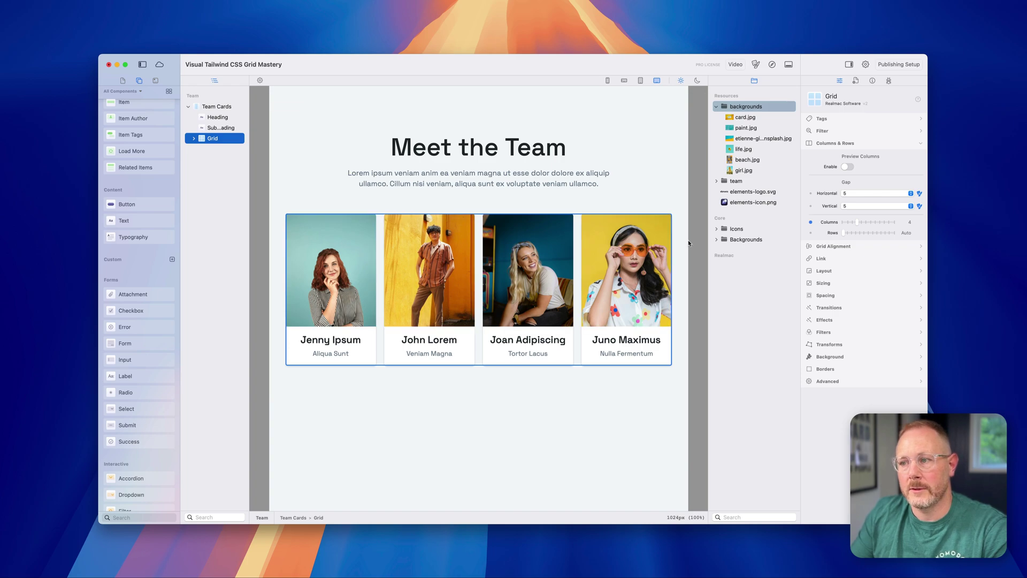
pyautogui.moveTo(691, 239); pyautogui.dragTo(718, 237)
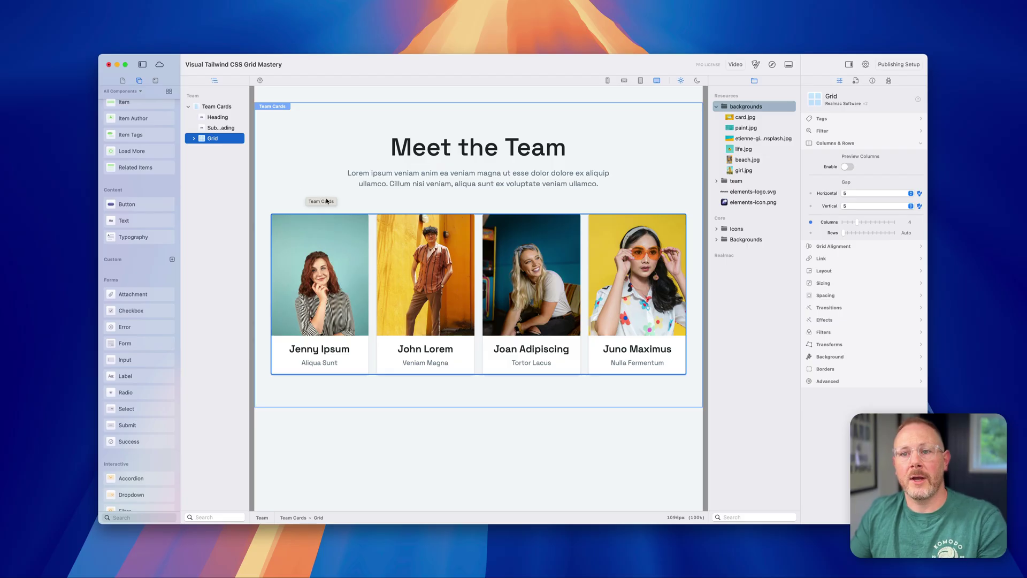
pyautogui.click(195, 138)
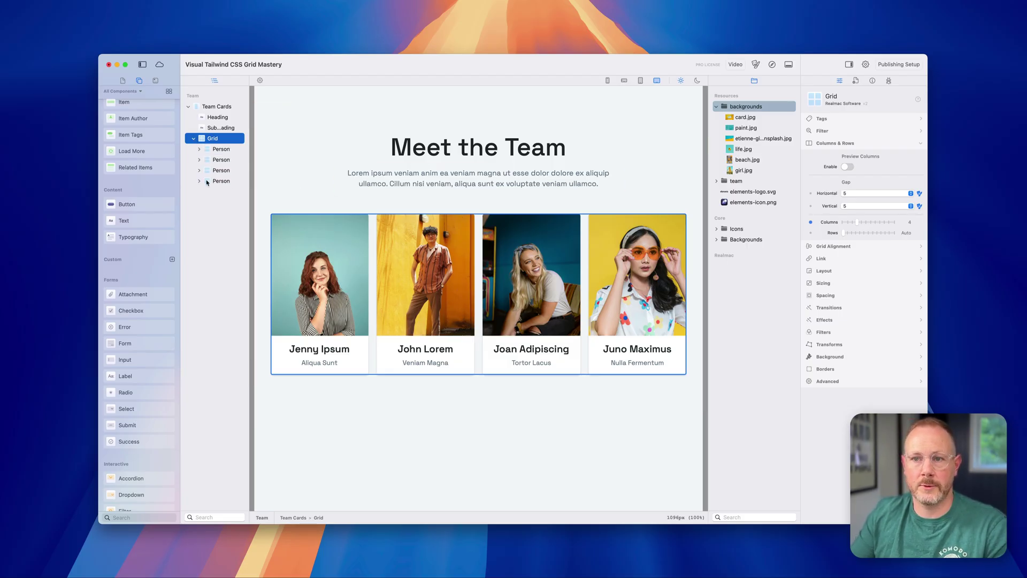
# Duplicate all four Person cards inside the team grid.
pyautogui.click(207, 181)
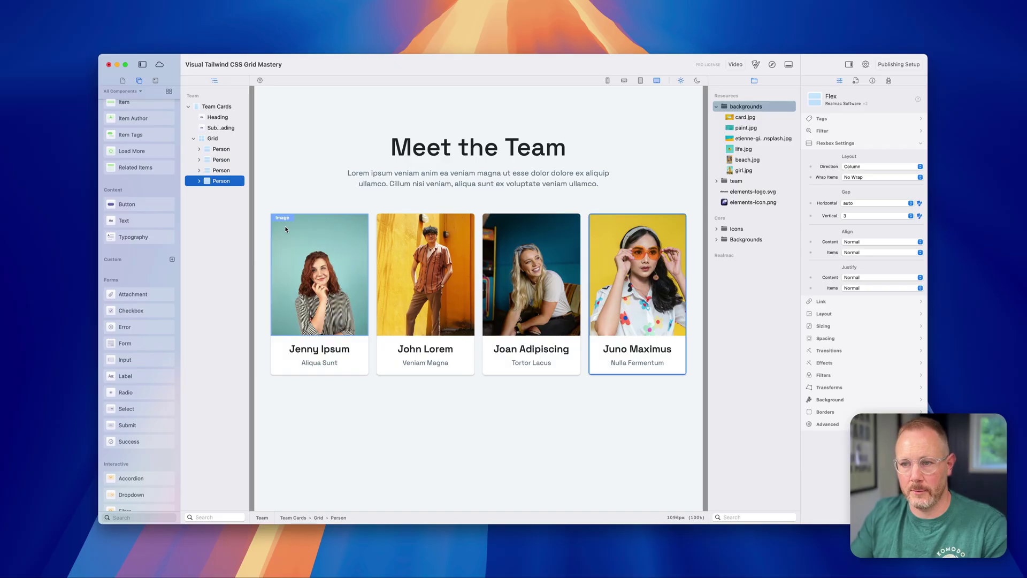
pyautogui.keyDown('shift'); pyautogui.click(219, 150); pyautogui.keyUp('shift')
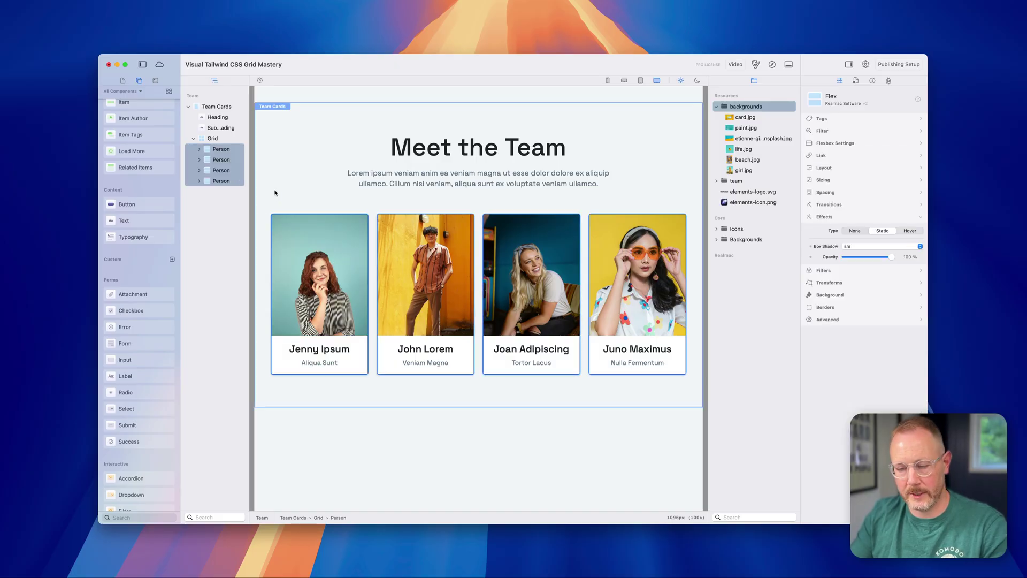
pyautogui.press('super+d')
pyautogui.scroll(-2, 407, 304)
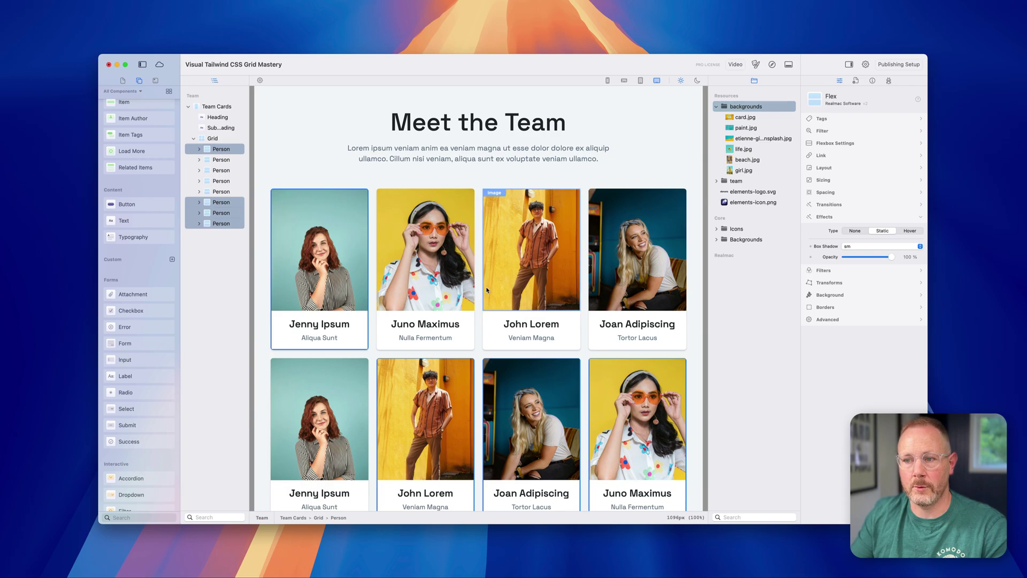
# Preview the duplicated team cards at the 390px, 640px, 768px and 1024px widths and check how they wrap.
pyautogui.click(608, 80)
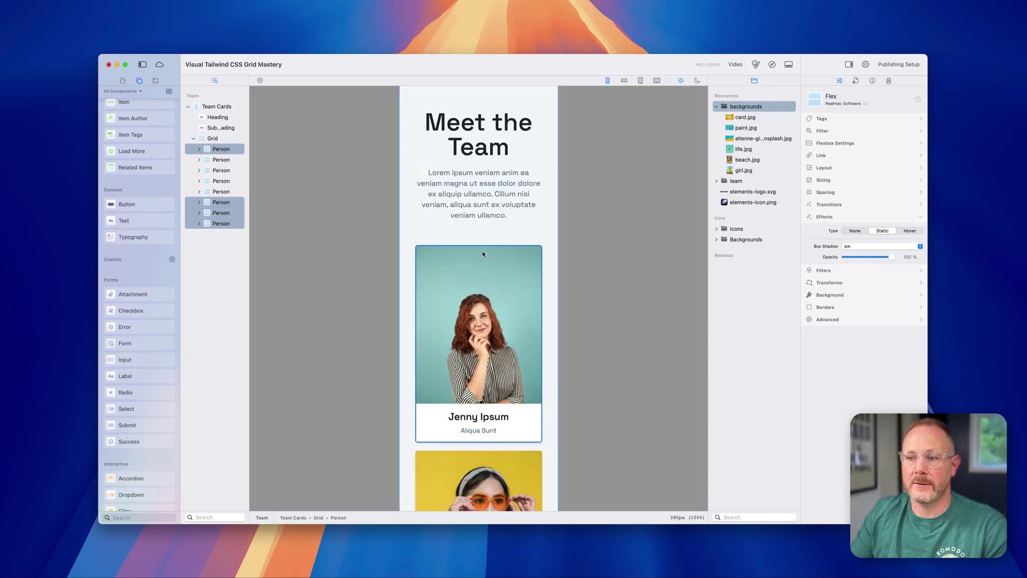
pyautogui.scroll(-15, 483, 254)
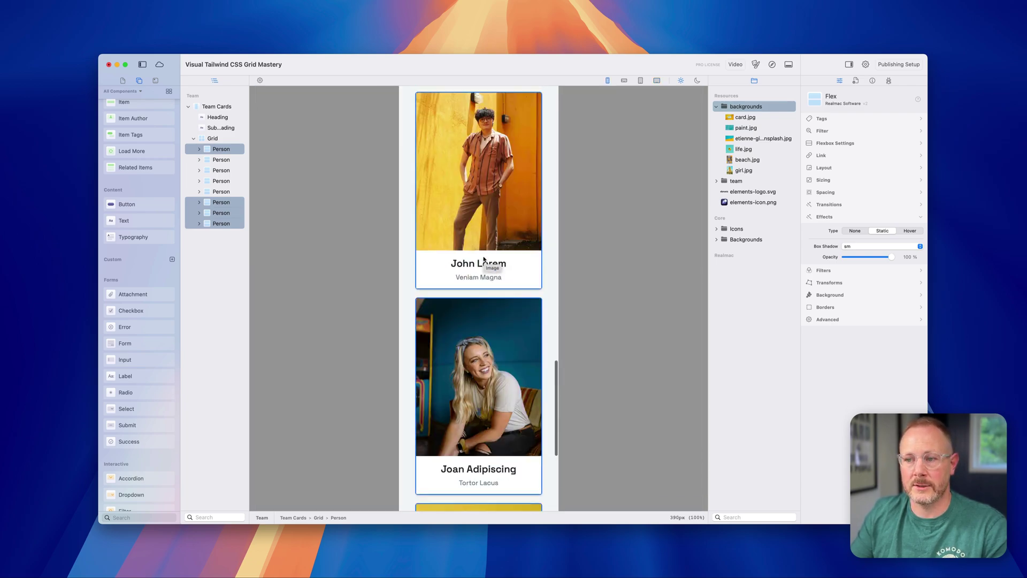
pyautogui.scroll(15, 483, 261)
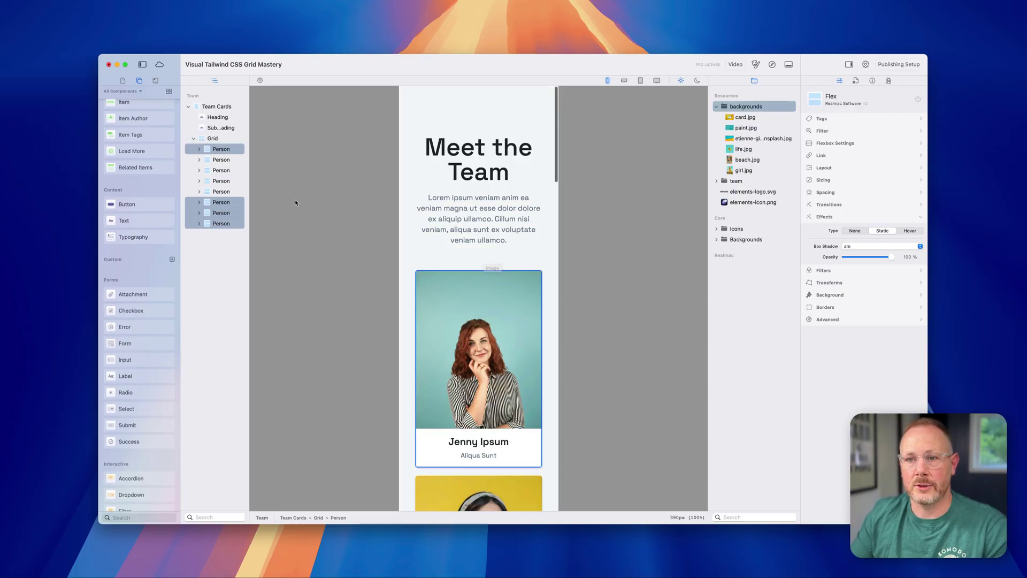
pyautogui.click(624, 81)
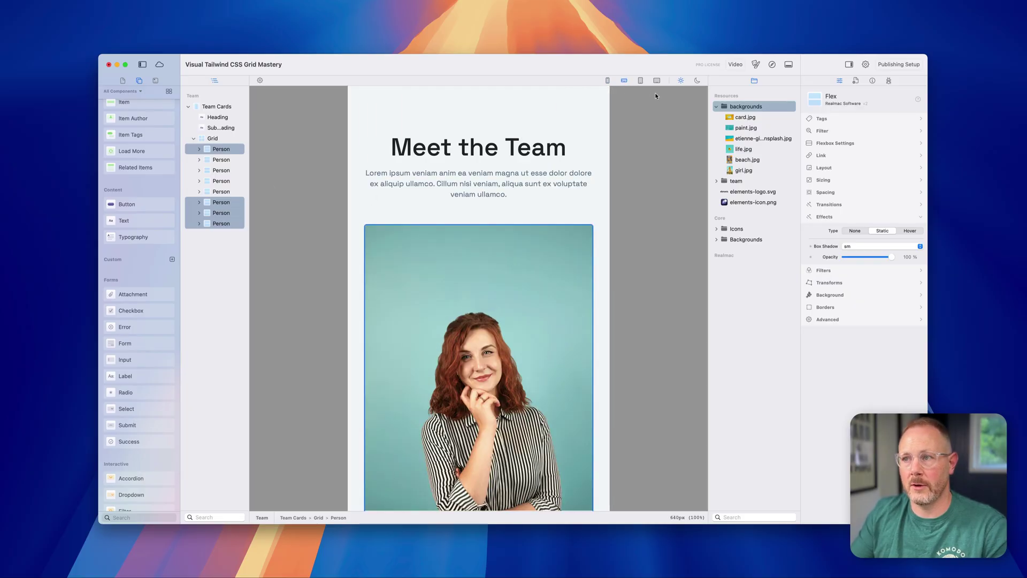
pyautogui.click(641, 80)
pyautogui.scroll(-10, 546, 283)
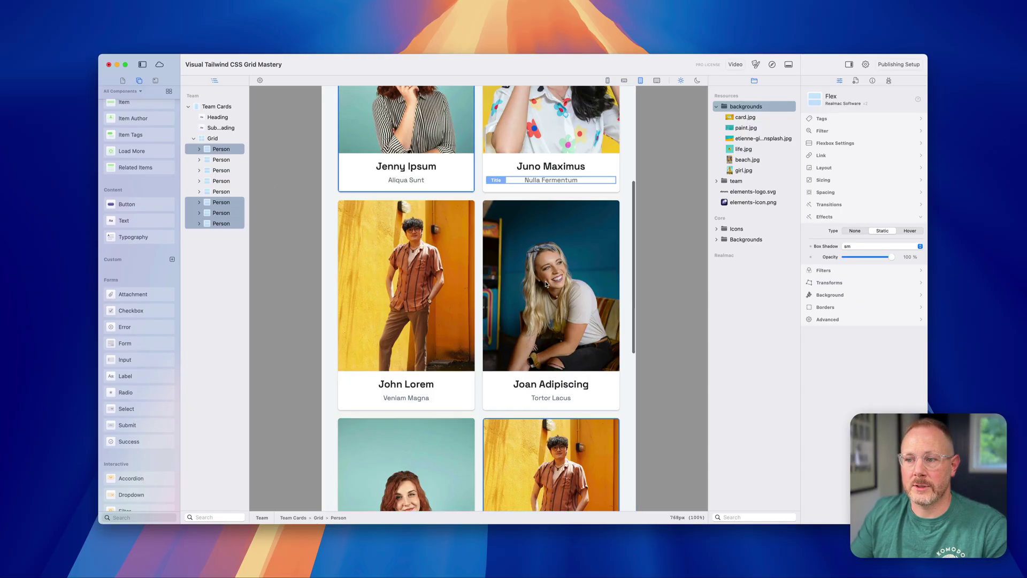
pyautogui.scroll(10, 546, 283)
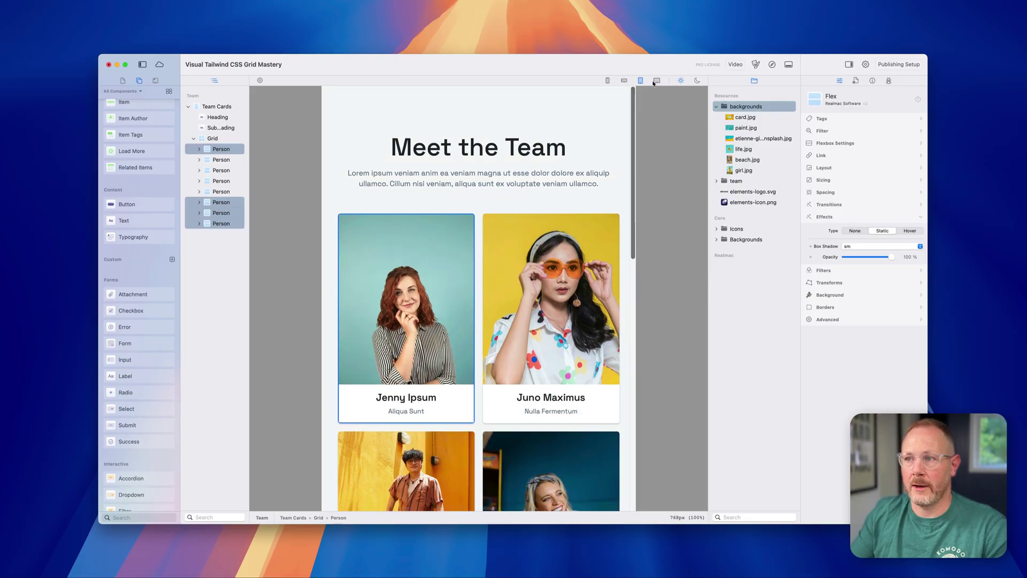
pyautogui.click(657, 80)
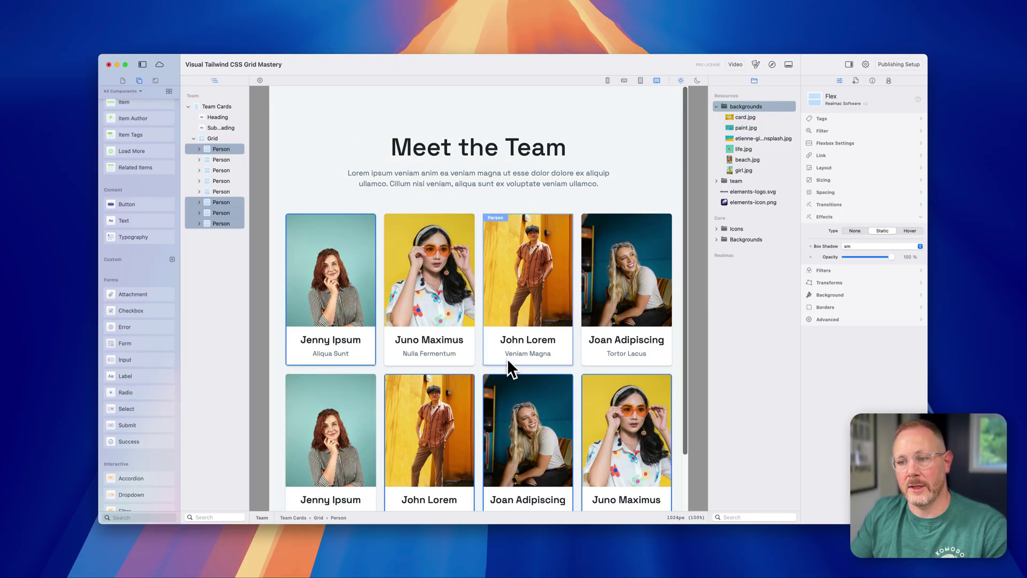
pyautogui.scroll(-3, 507, 358)
pyautogui.click(230, 152)
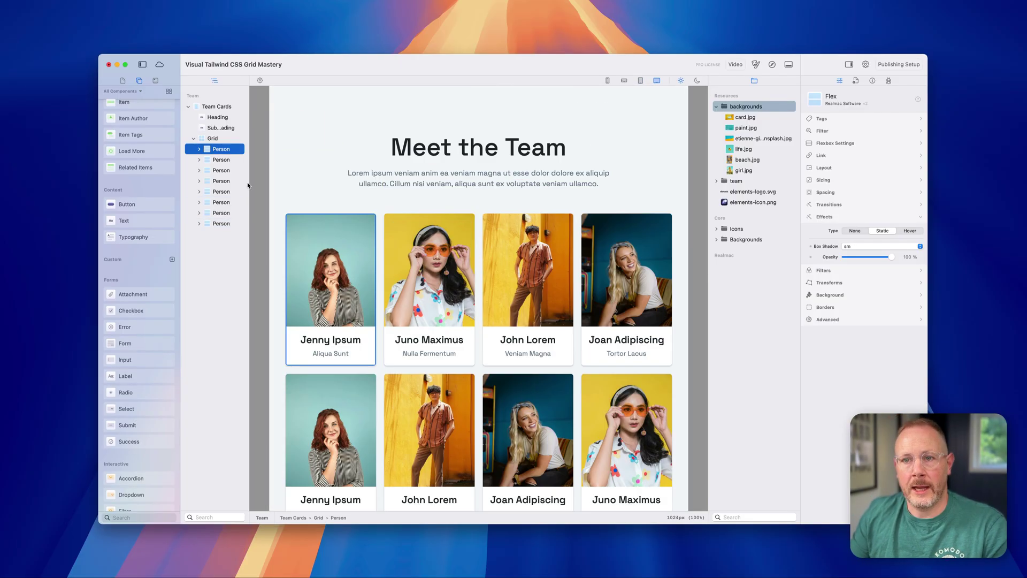
# Set the team grid's horizontal and vertical gaps to 10.
pyautogui.click(222, 139)
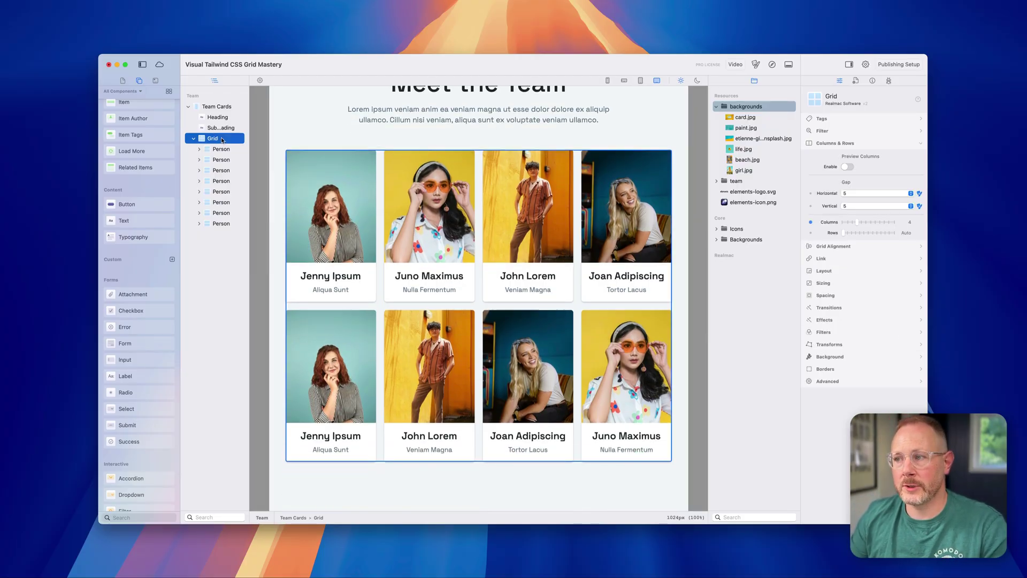
pyautogui.click(864, 193)
pyautogui.click(856, 235)
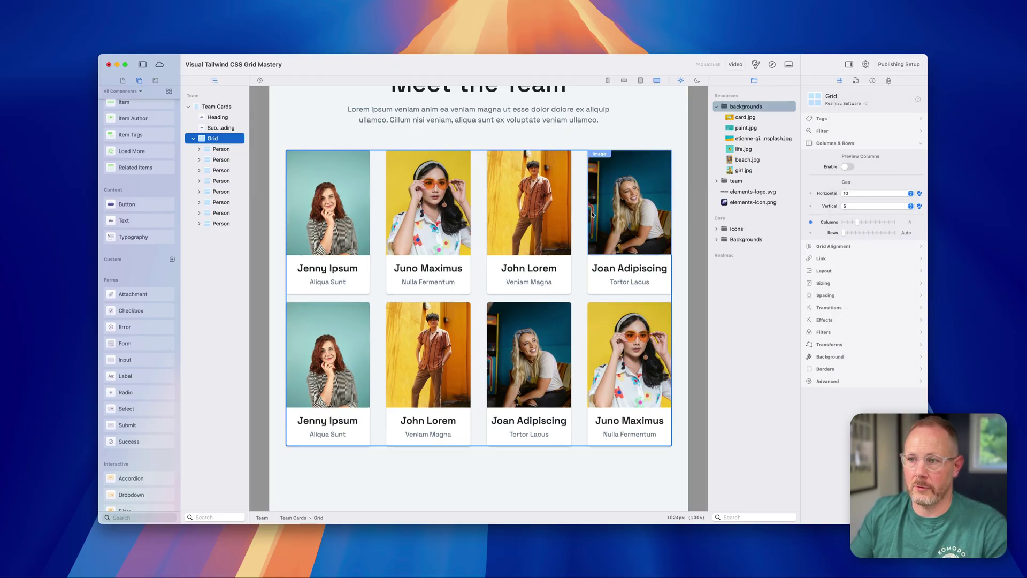
pyautogui.click(864, 206)
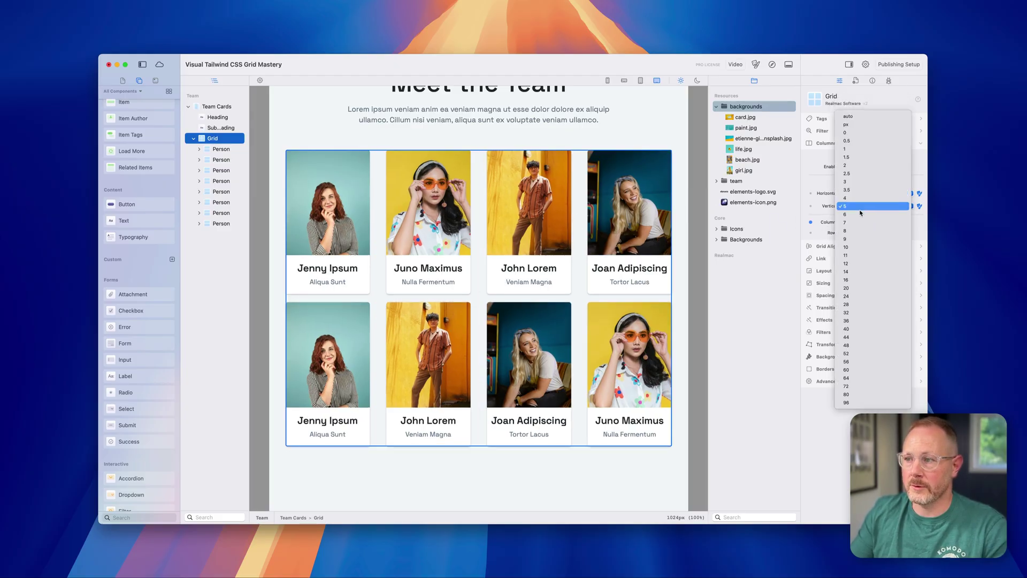
pyautogui.click(859, 249)
# Set the team grid's vertical and horizontal gaps to 0.
pyautogui.click(860, 212)
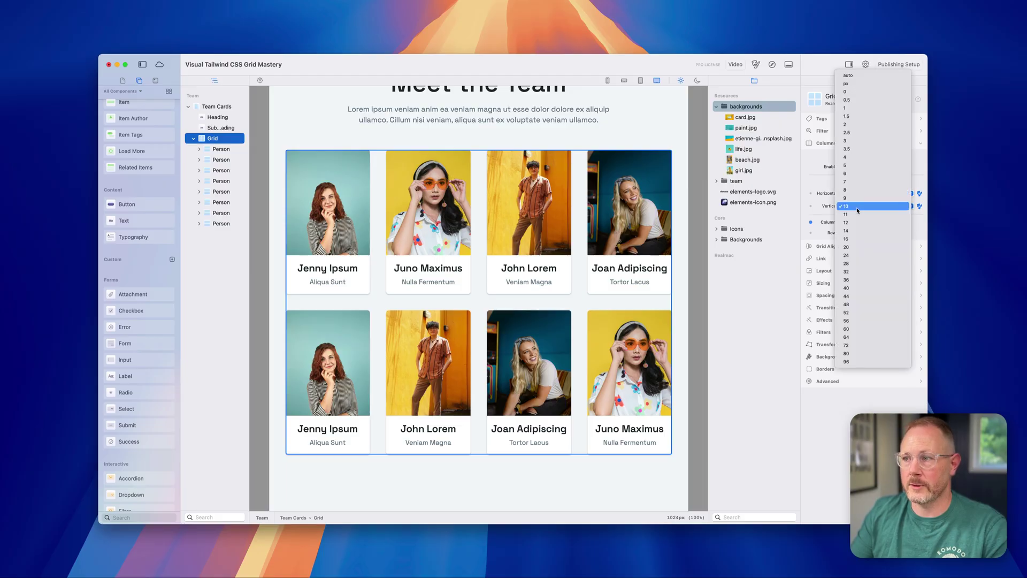
pyautogui.click(856, 75)
pyautogui.click(855, 195)
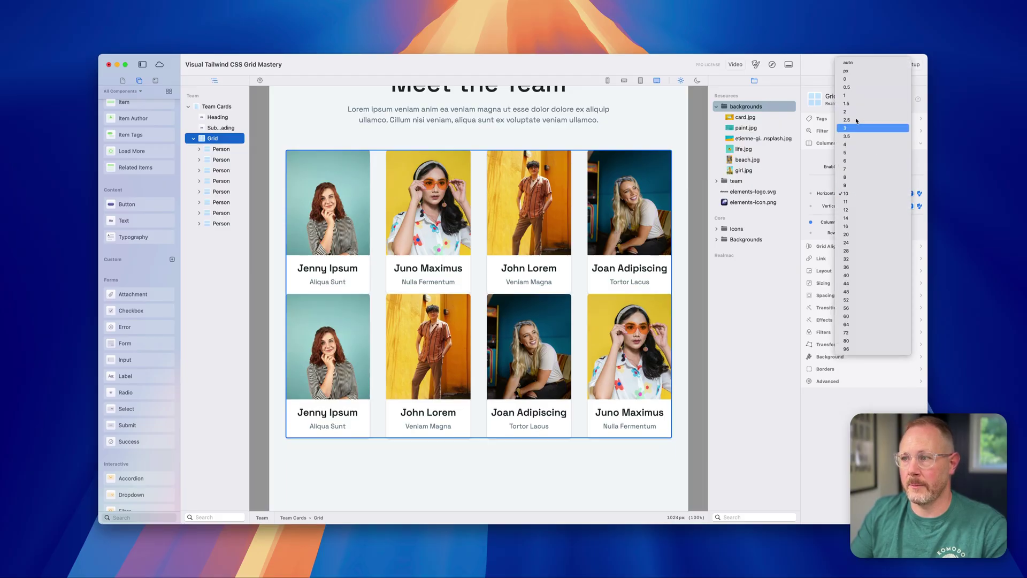
pyautogui.click(853, 80)
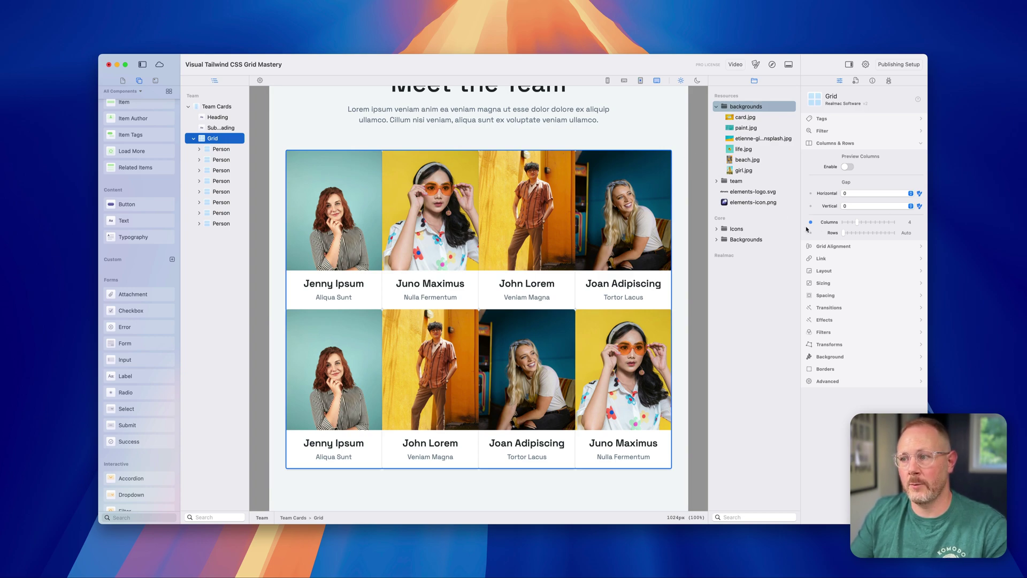
# Set the team grid's vertical gap to 5 in the 390px mobile view.
pyautogui.click(607, 80)
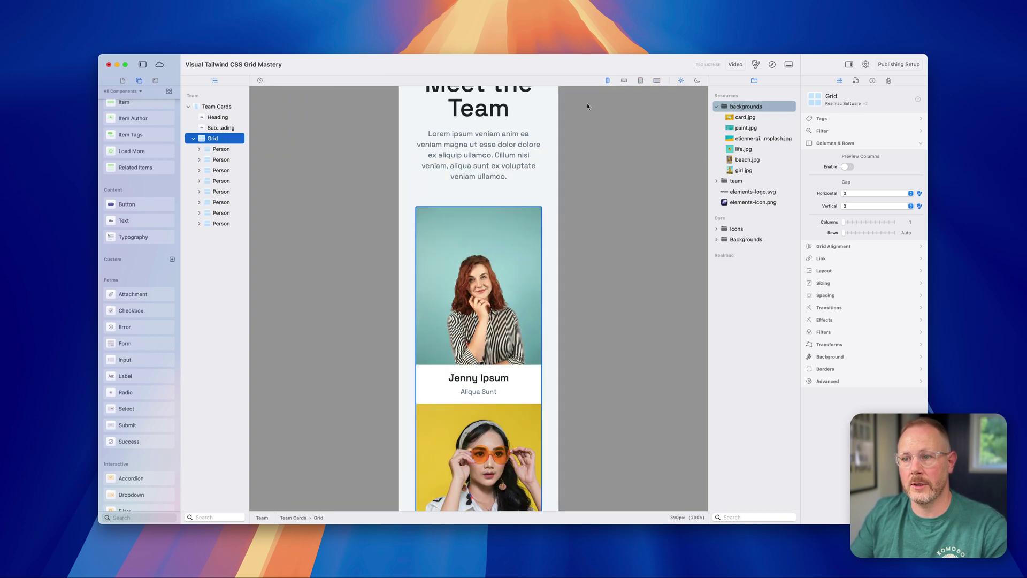
pyautogui.scroll(-3, 479, 321)
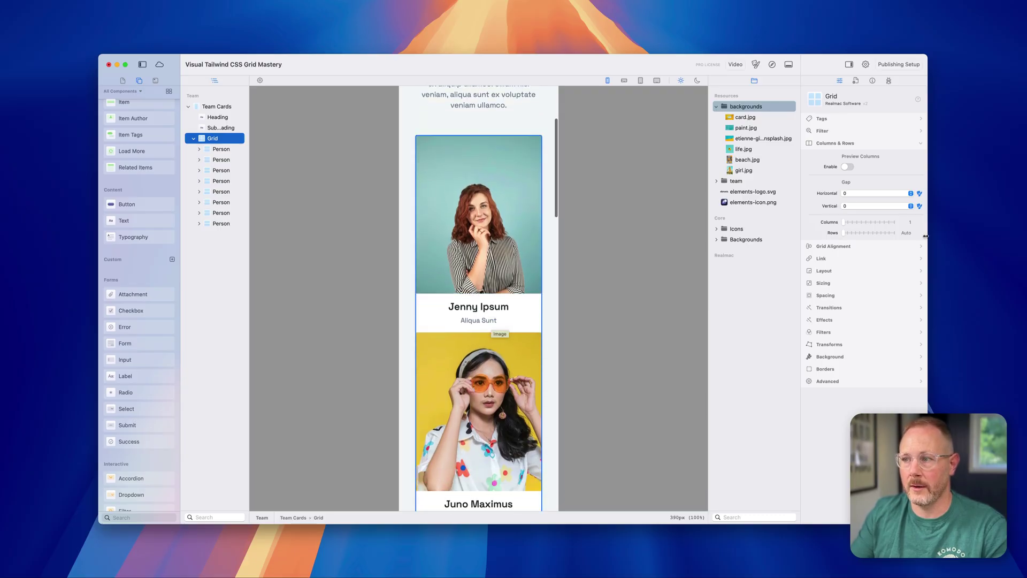
pyautogui.click(853, 206)
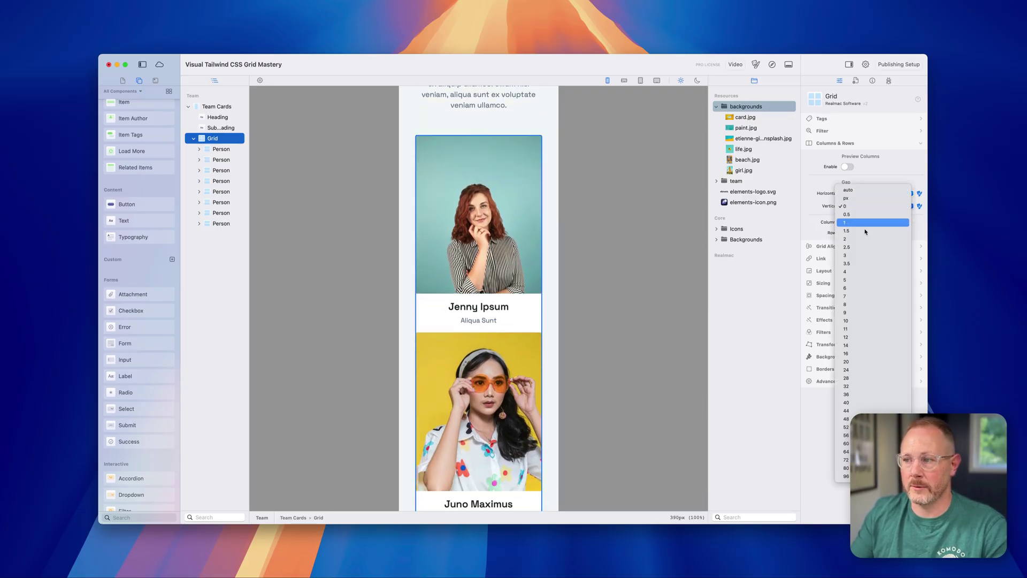
pyautogui.click(854, 280)
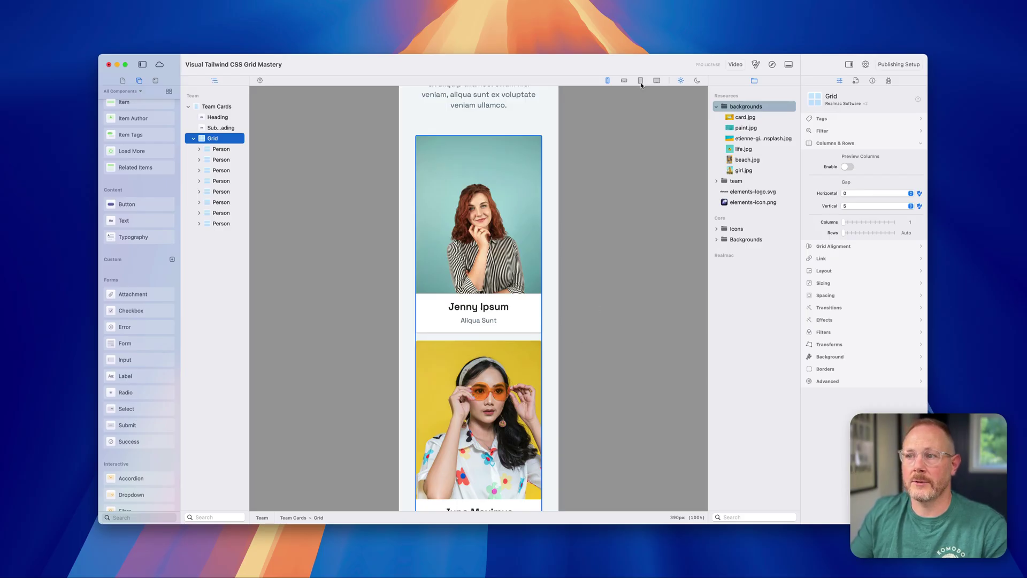
# Set the team grid's horizontal gap to 5 at the 768px breakpoint.
pyautogui.click(641, 82)
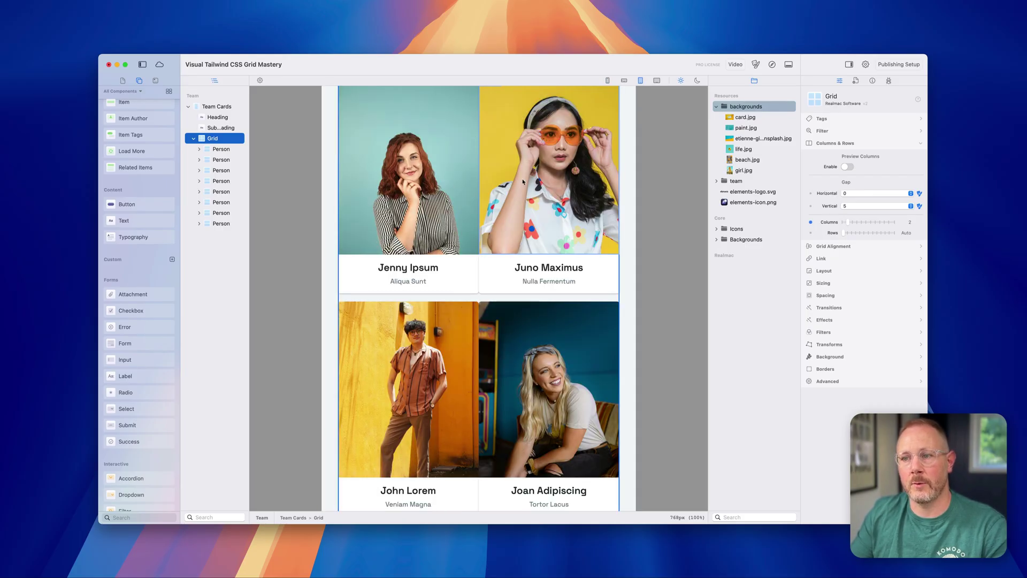
pyautogui.scroll(5, 482, 198)
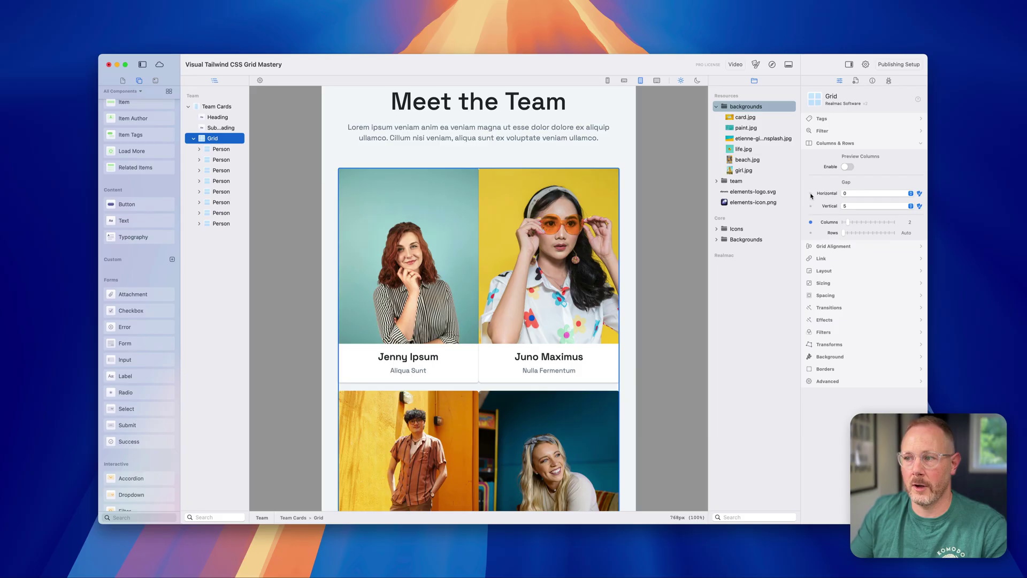
pyautogui.click(856, 193)
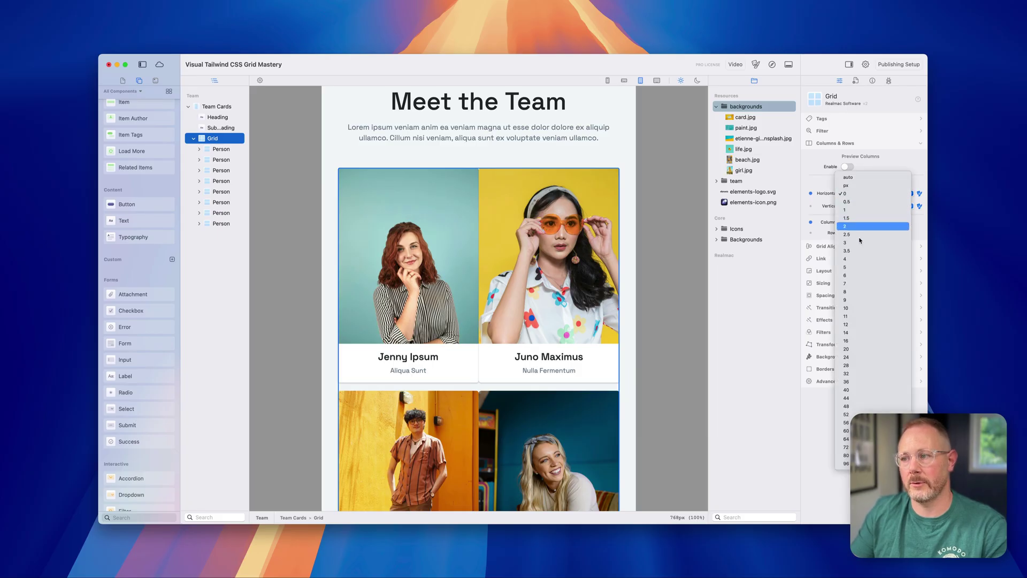
pyautogui.click(857, 267)
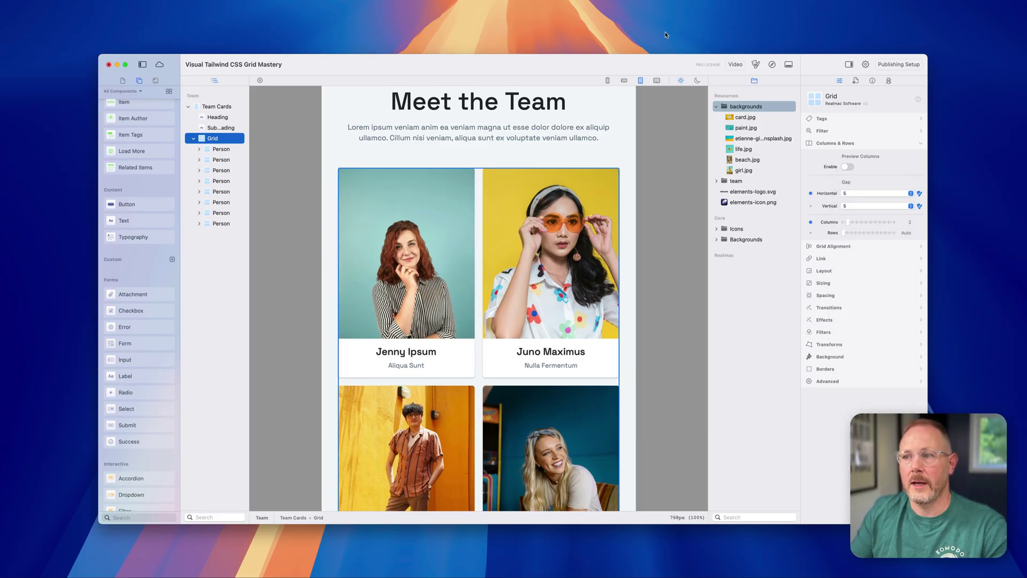
# Set the team grid's horizontal and vertical gaps to 10 at the 1024px breakpoint.
pyautogui.click(657, 80)
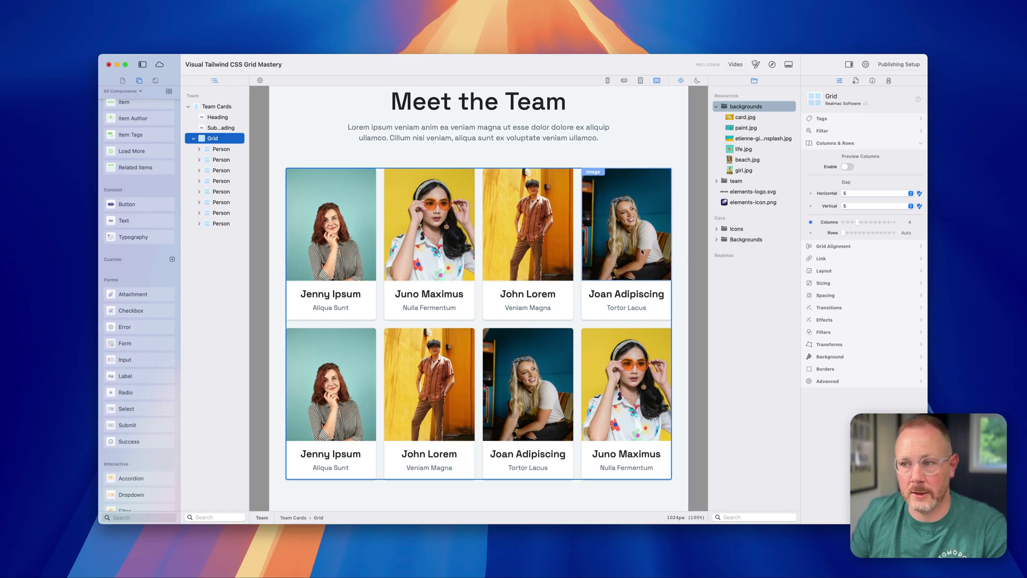
pyautogui.click(856, 193)
pyautogui.click(855, 234)
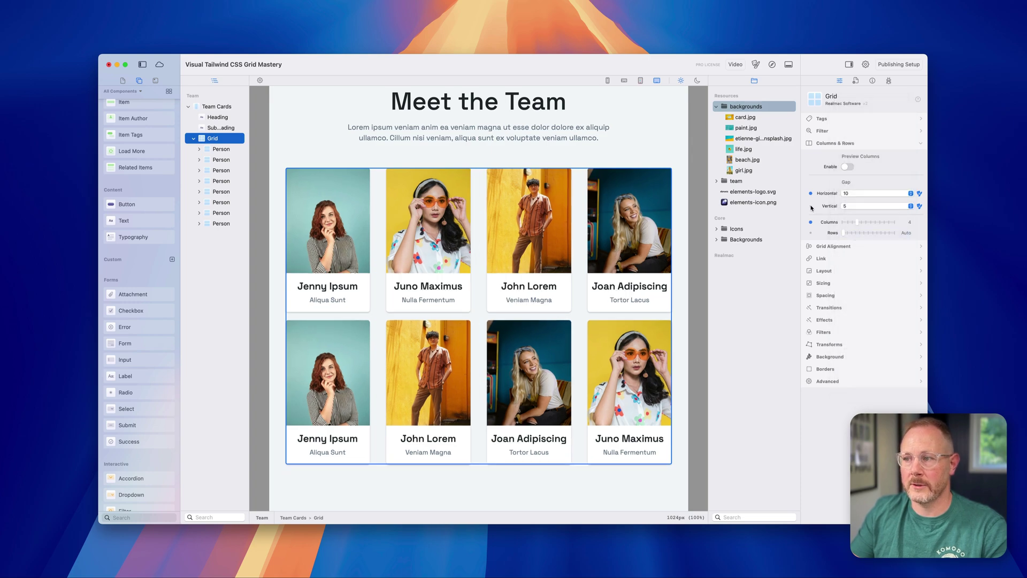
pyautogui.click(854, 207)
pyautogui.click(854, 247)
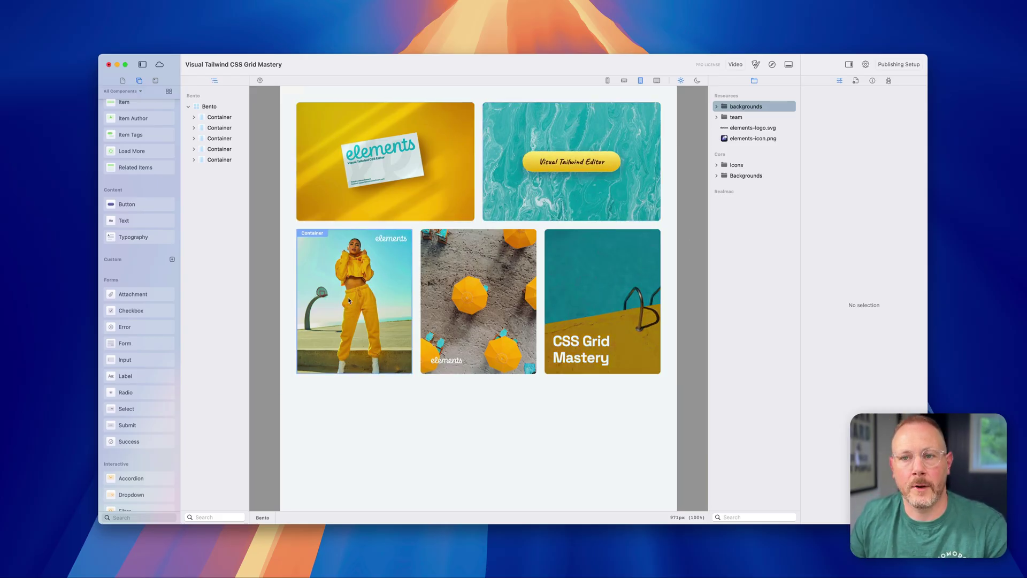
# Clear the custom name of the Bento page's top-level grid and name it Bento again.
pyautogui.click(205, 107)
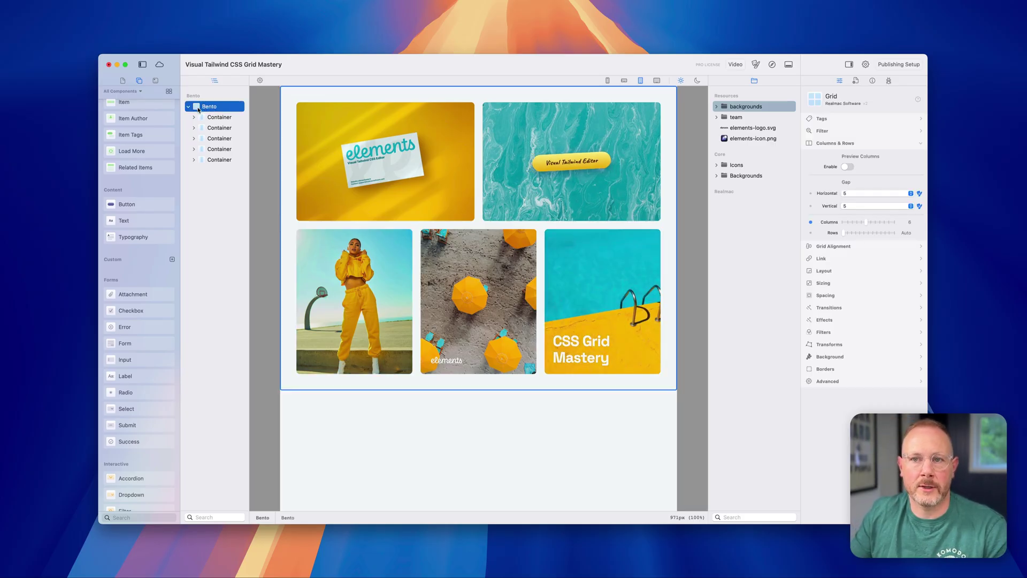
pyautogui.doubleClick(207, 107)
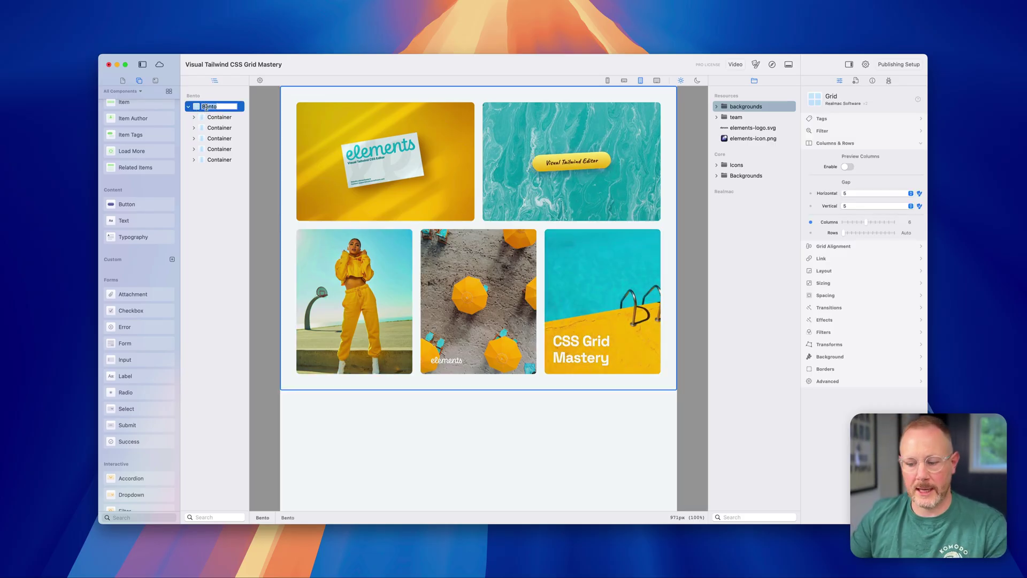
pyautogui.write('Benro')
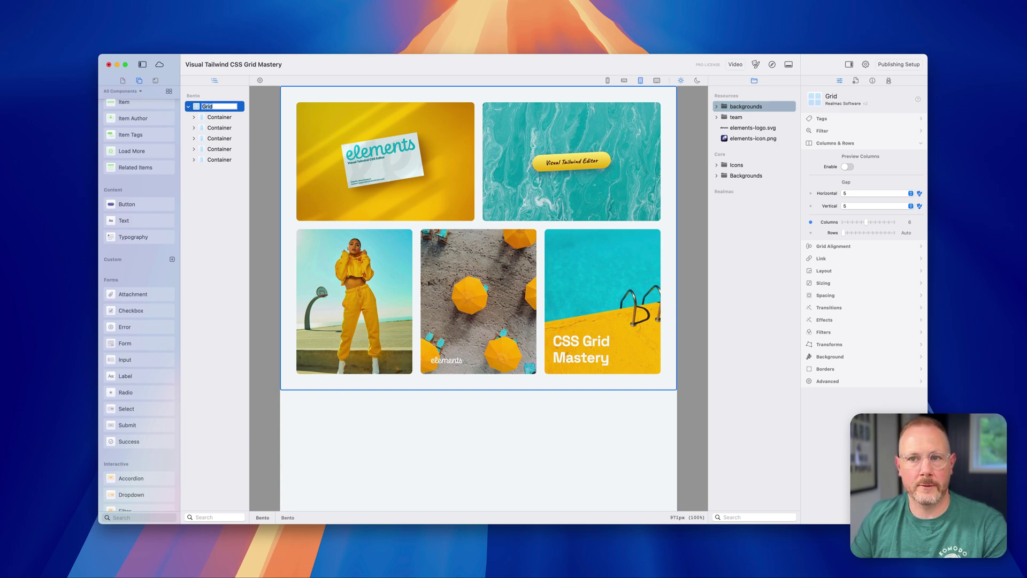
pyautogui.press('BackSpace')
pyautogui.press('BackSpace')
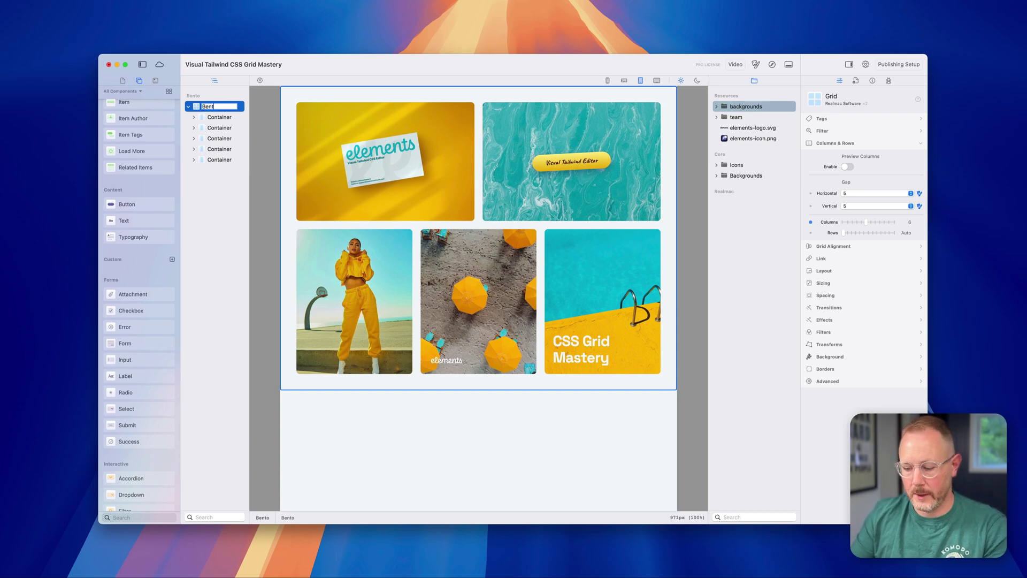
pyautogui.write('to')
pyautogui.press('Return')
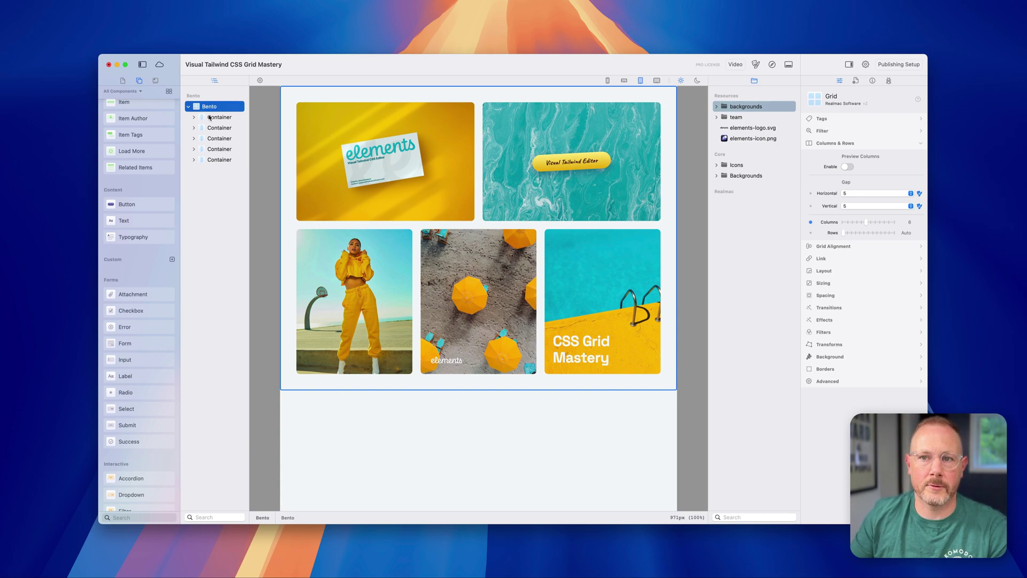
# Select the Bento grid's first container to view its grid item settings, leaving its name unedited.
pyautogui.doubleClick(209, 117)
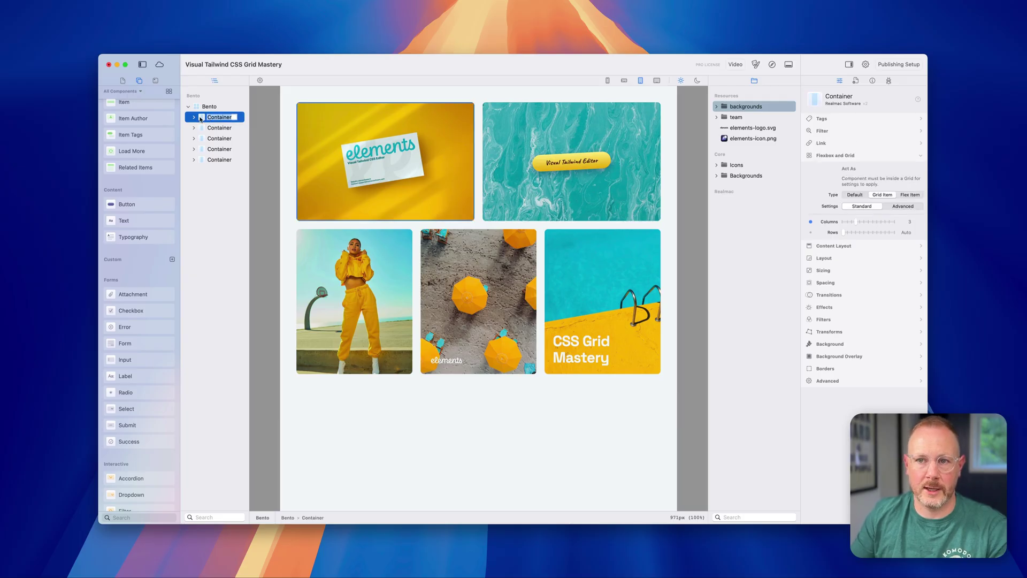
pyautogui.press('Escape')
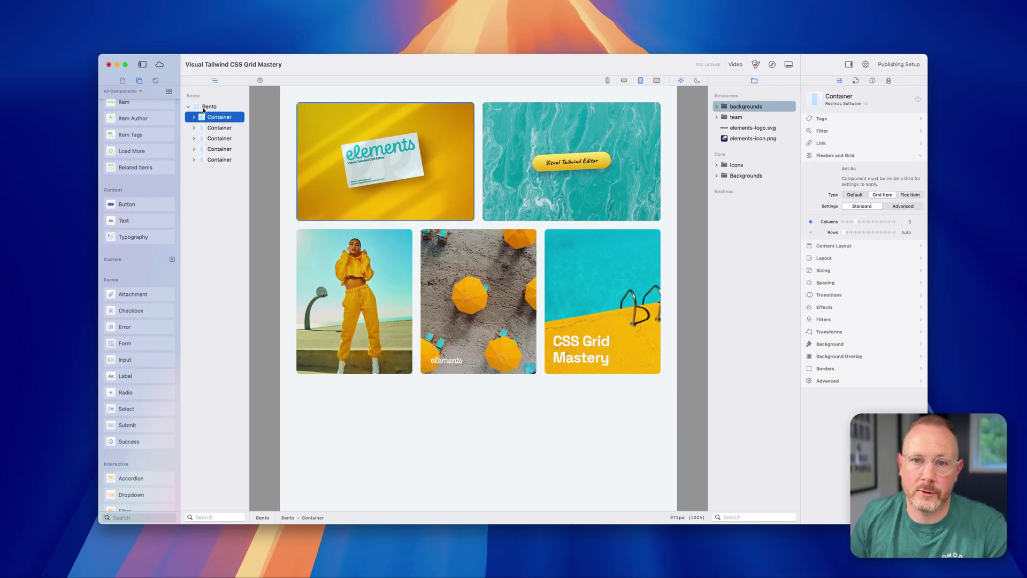
# Select the Bento grid, turn on its column preview to inspect the column guides, and turn the preview off again.
pyautogui.click(208, 107)
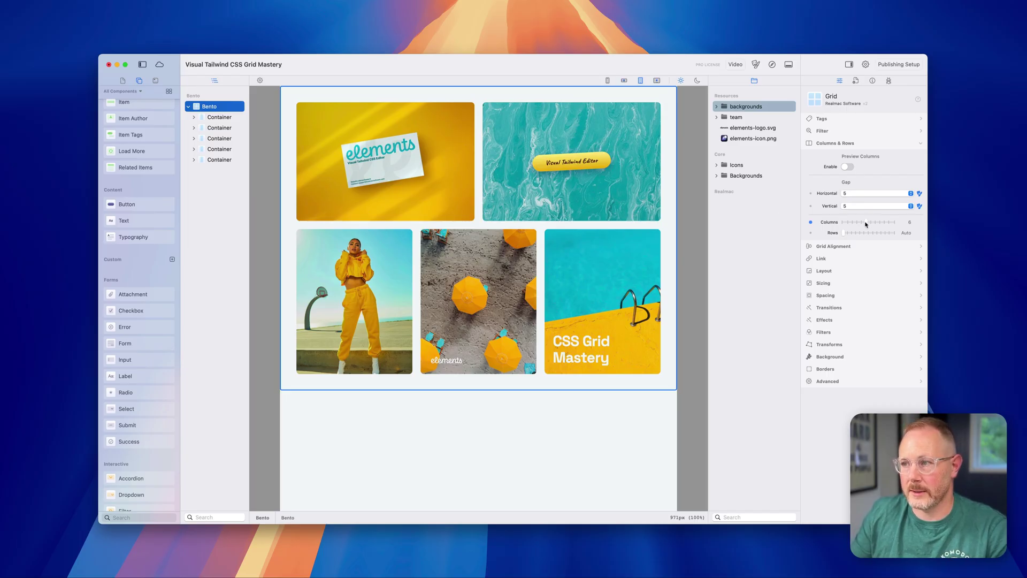
pyautogui.click(846, 167)
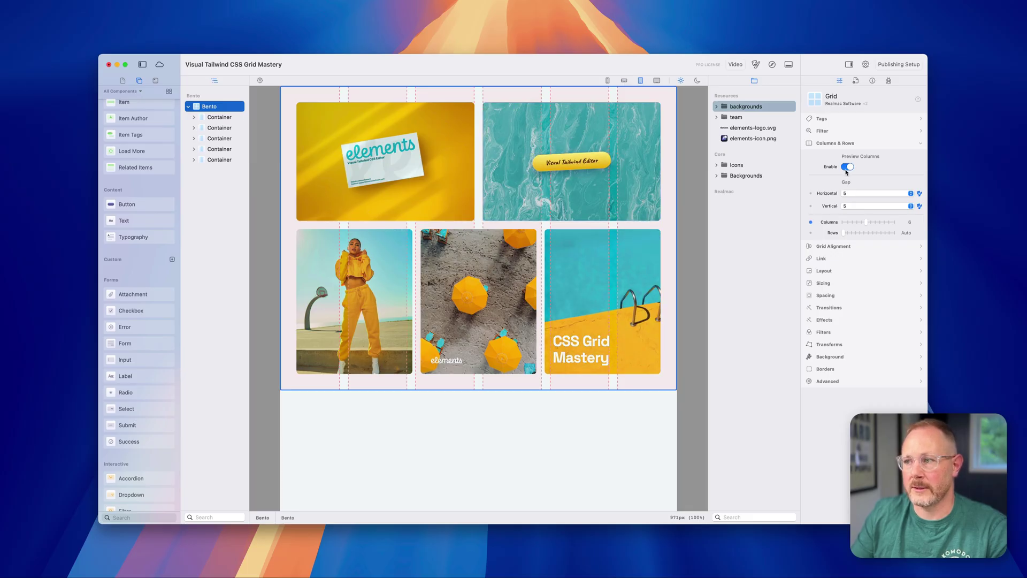
pyautogui.click(847, 167)
# Review the bento layout at the mobile, 640px, 768px and 1024px breakpoints, ending on 1024px.
pyautogui.click(608, 82)
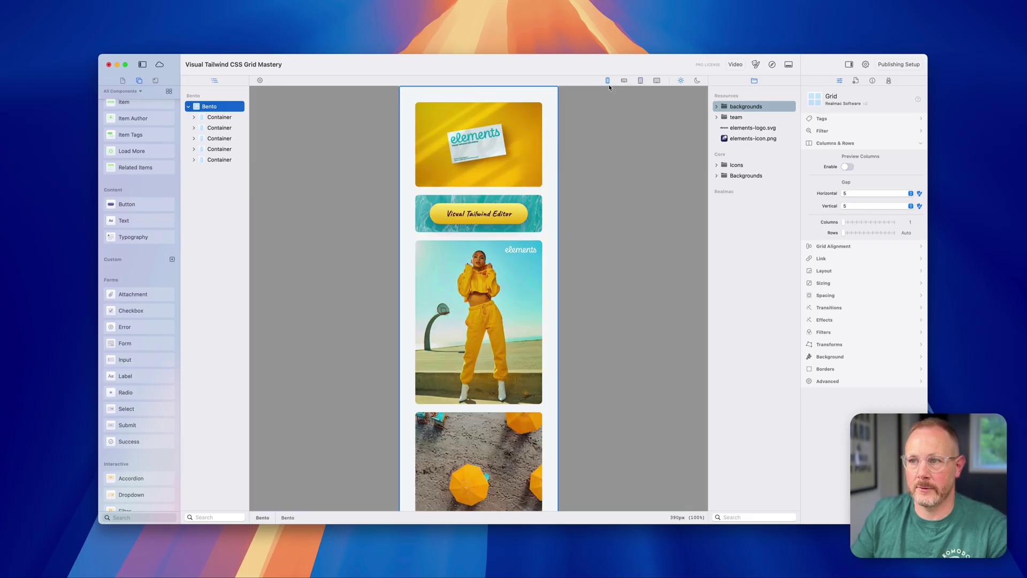
pyautogui.scroll(-2, 524, 218)
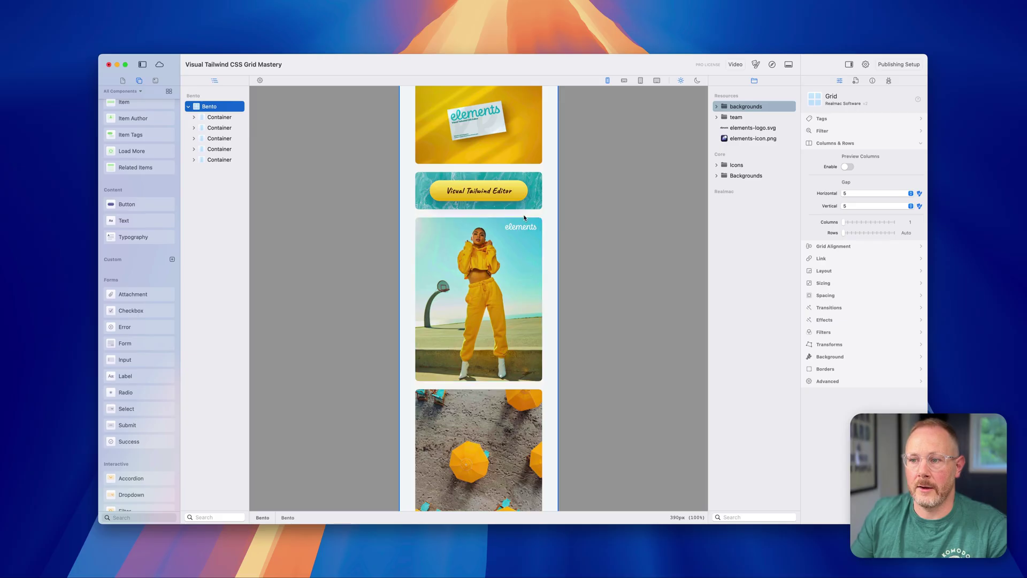
pyautogui.click(625, 80)
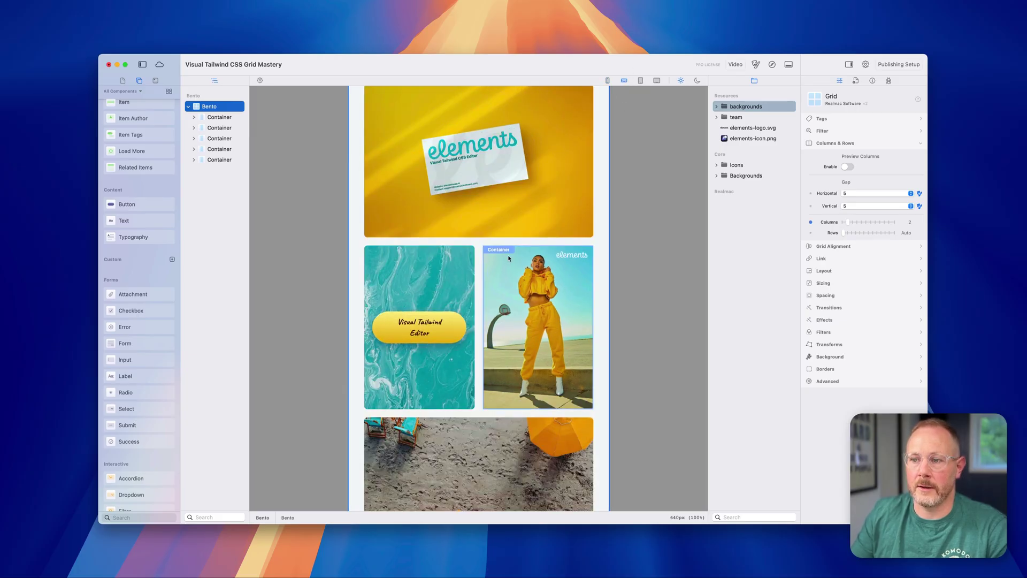
pyautogui.click(640, 80)
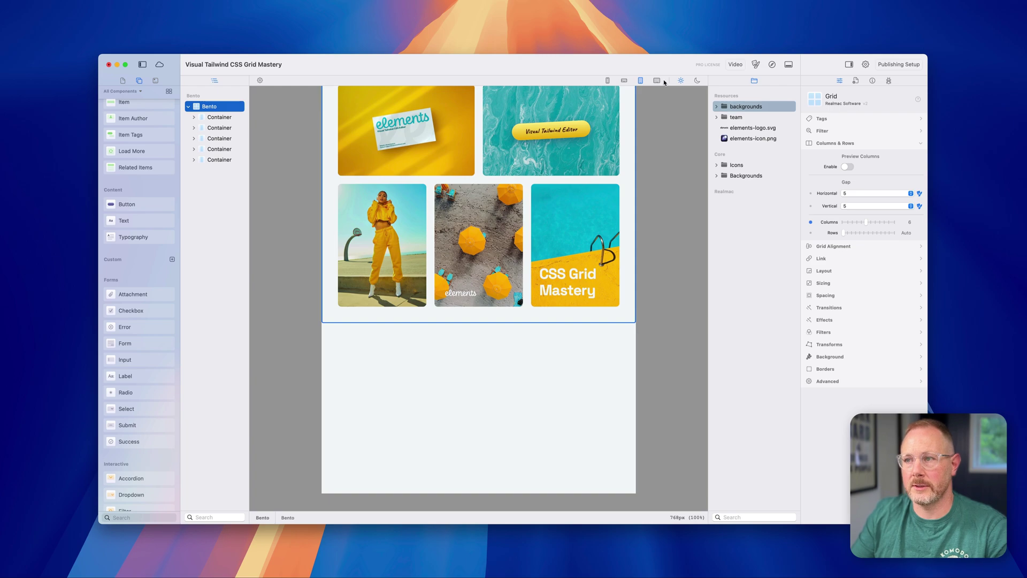
pyautogui.click(657, 80)
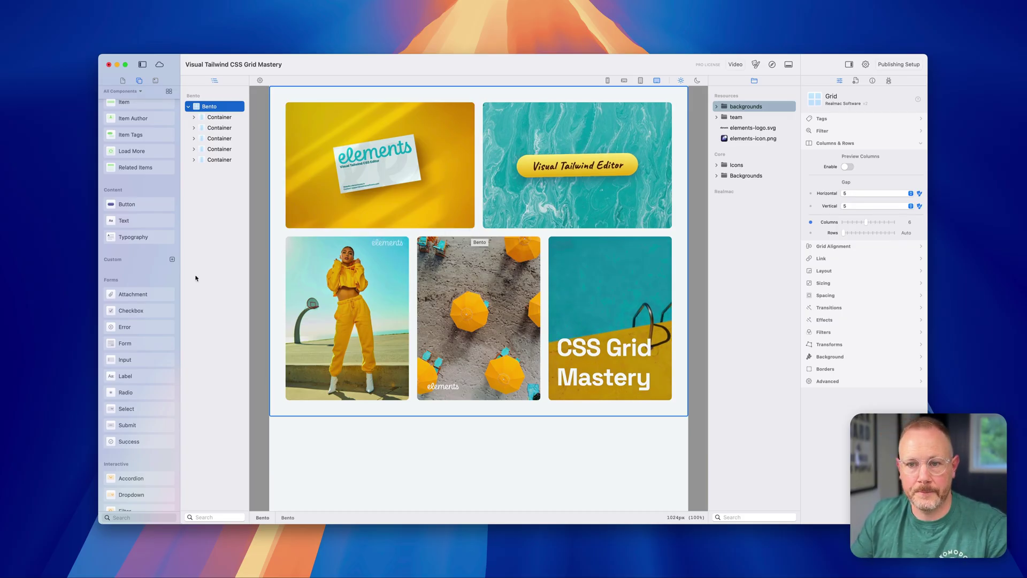
pyautogui.scroll(-10, 127, 312)
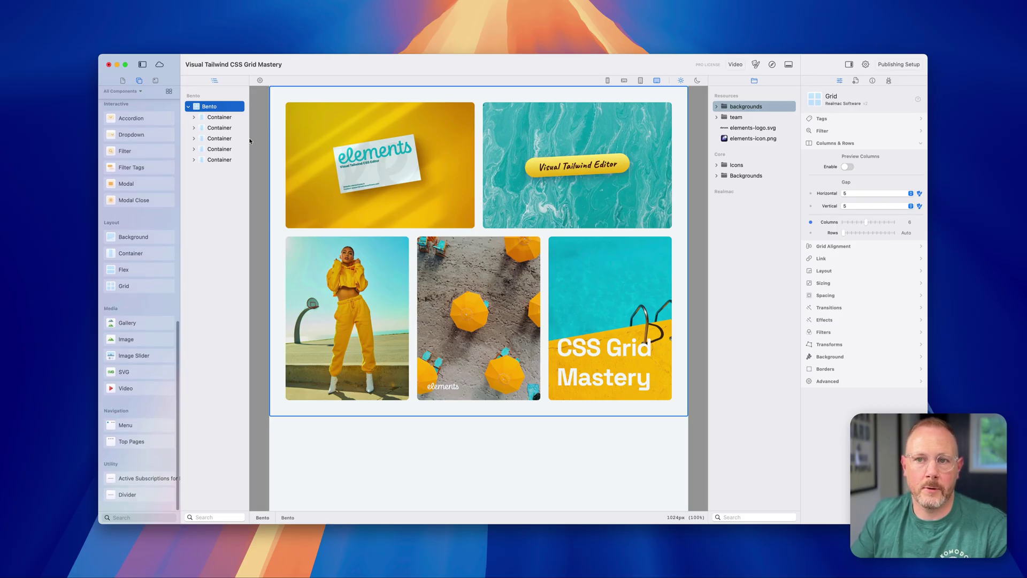
# At the 1024px breakpoint, set the first container's column span to 4 and the Bento grid's columns to 7.
pyautogui.click(224, 117)
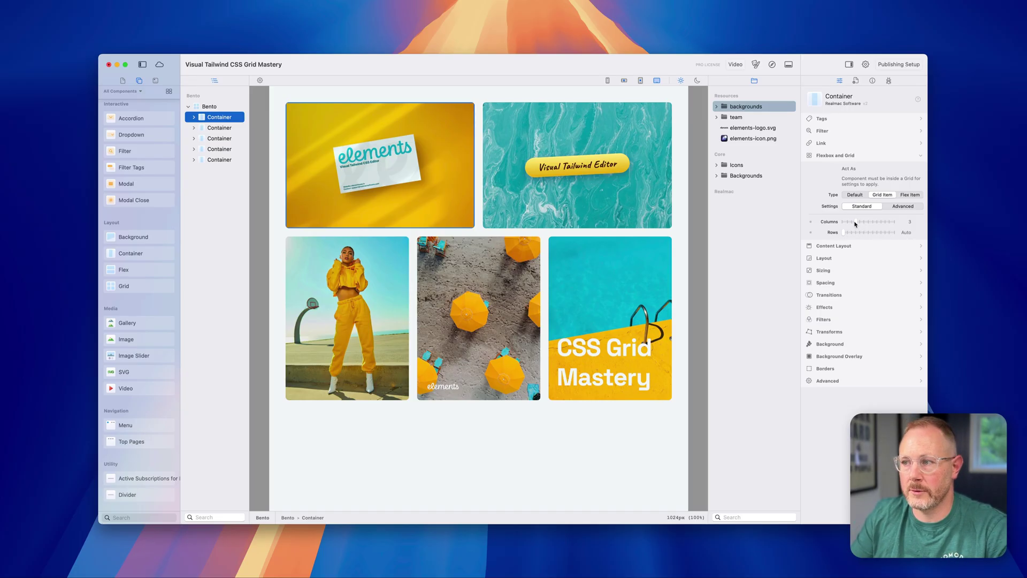
pyautogui.moveTo(855, 224); pyautogui.dragTo(859, 223)
pyautogui.scroll(-3, 636, 240)
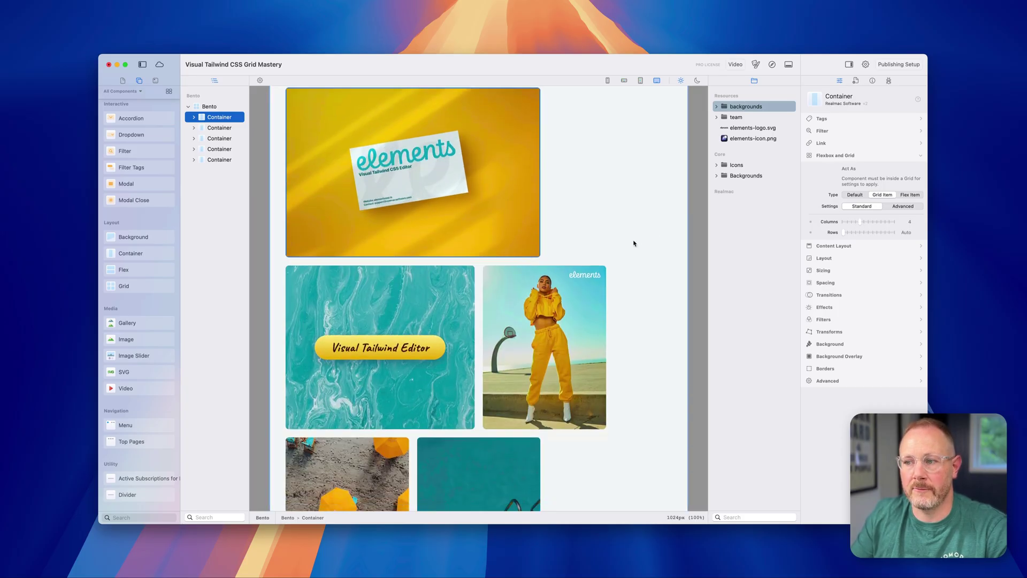
pyautogui.scroll(3, 636, 231)
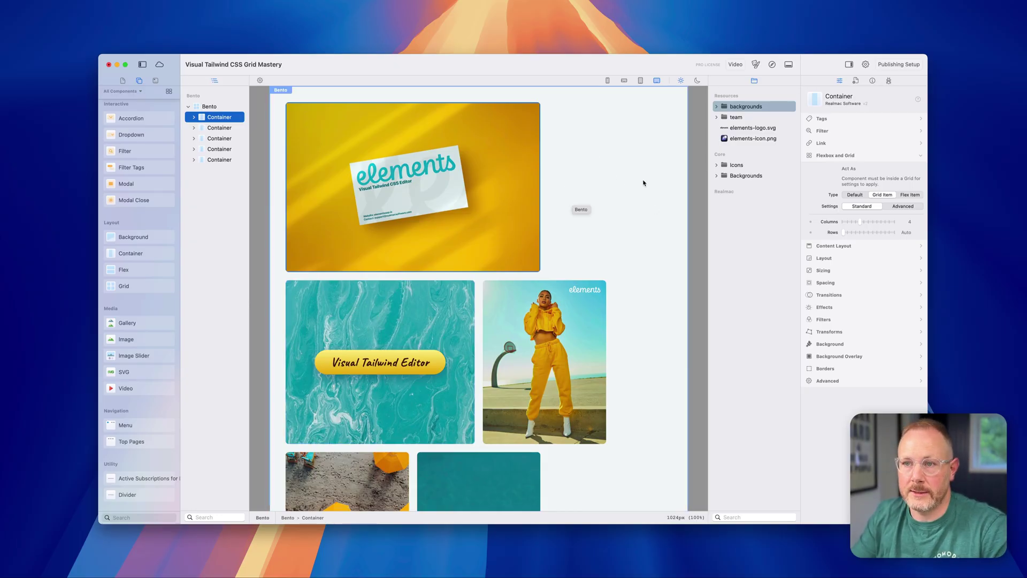
pyautogui.click(227, 107)
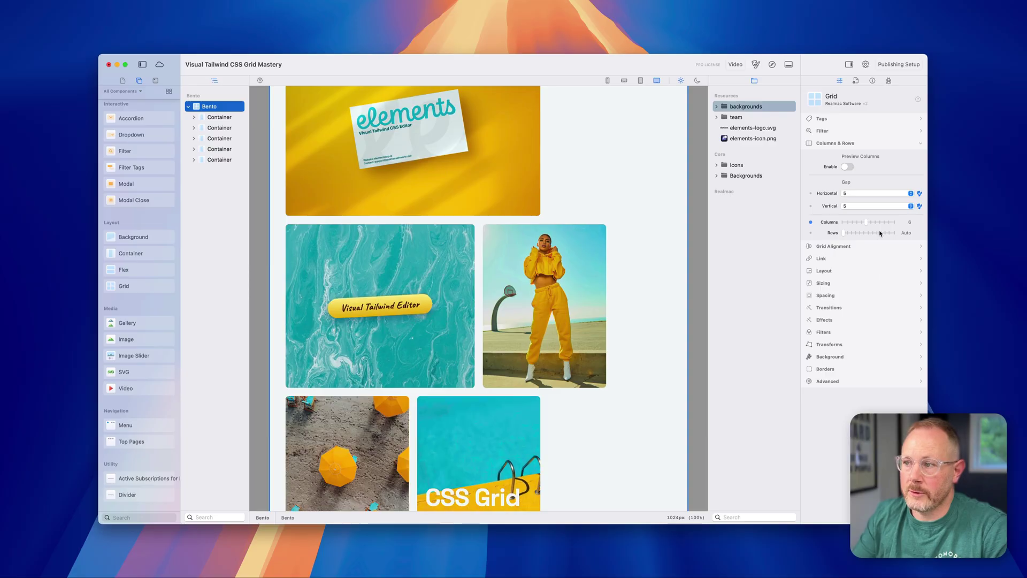
pyautogui.moveTo(868, 223); pyautogui.dragTo(870, 224)
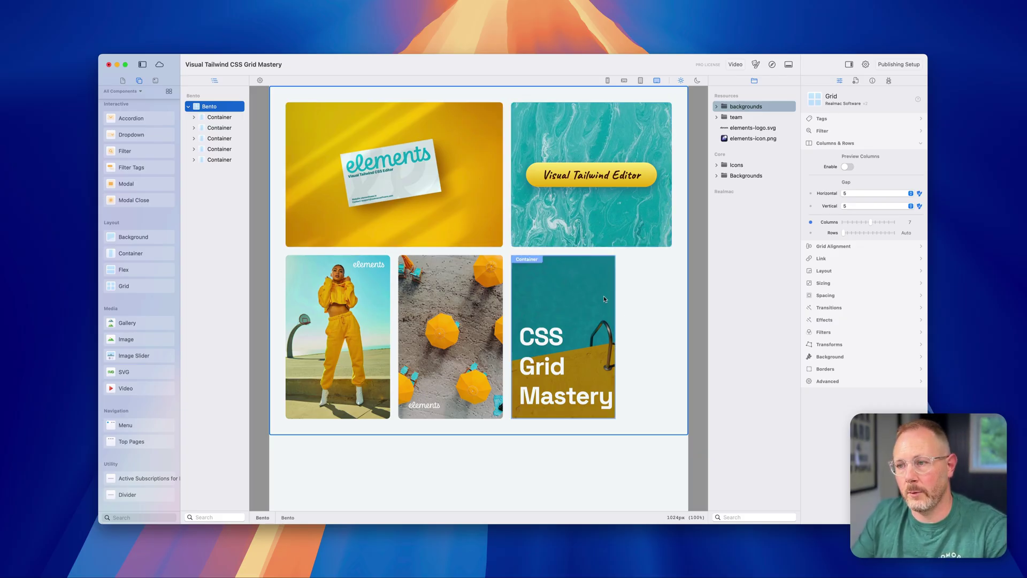
# Set the CSS Grid Mastery pool container's column span to 3 and move it to third place in the Bento grid.
pyautogui.click(532, 264)
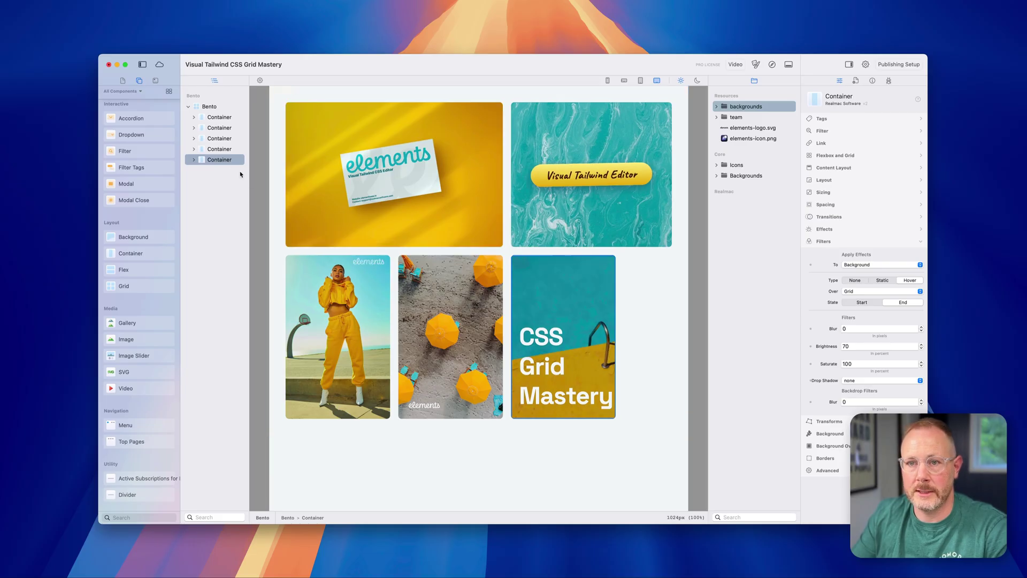
pyautogui.click(836, 156)
pyautogui.click(857, 224)
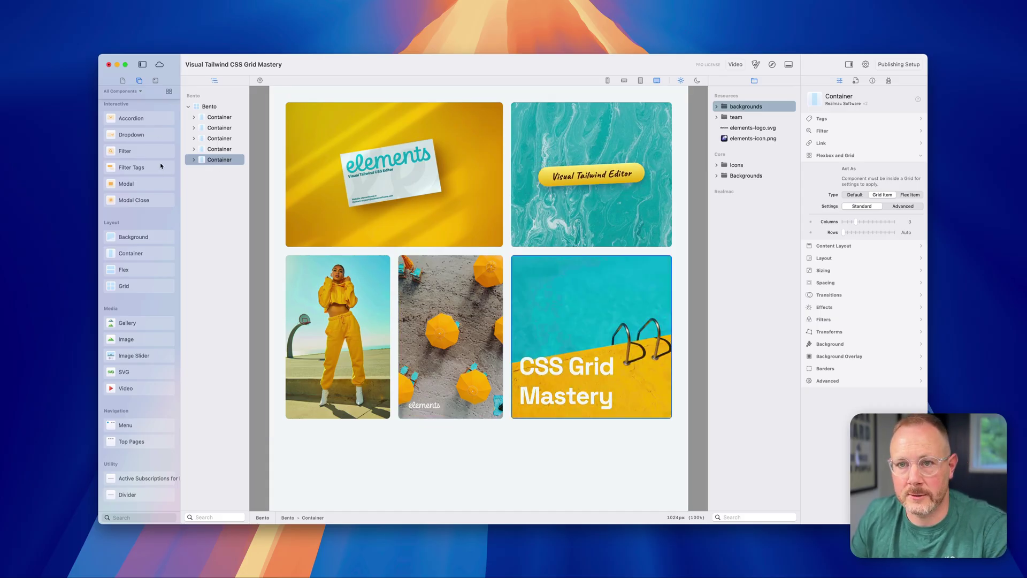
pyautogui.moveTo(214, 160); pyautogui.dragTo(198, 138)
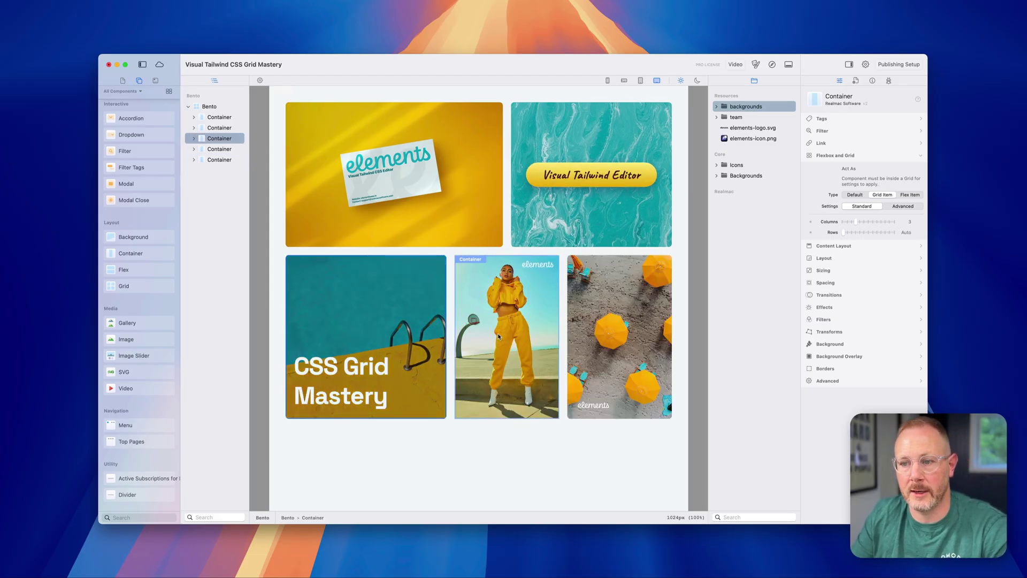
# Look at the pool container's advanced grid item settings, try a column span of 7 in standard settings, and restore it to 3.
pyautogui.click(904, 207)
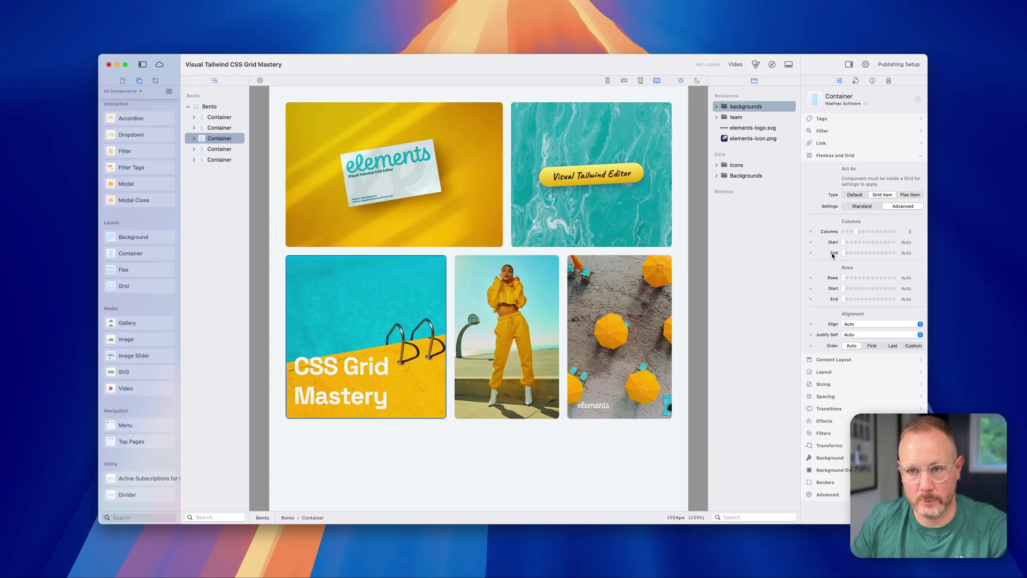
pyautogui.click(862, 207)
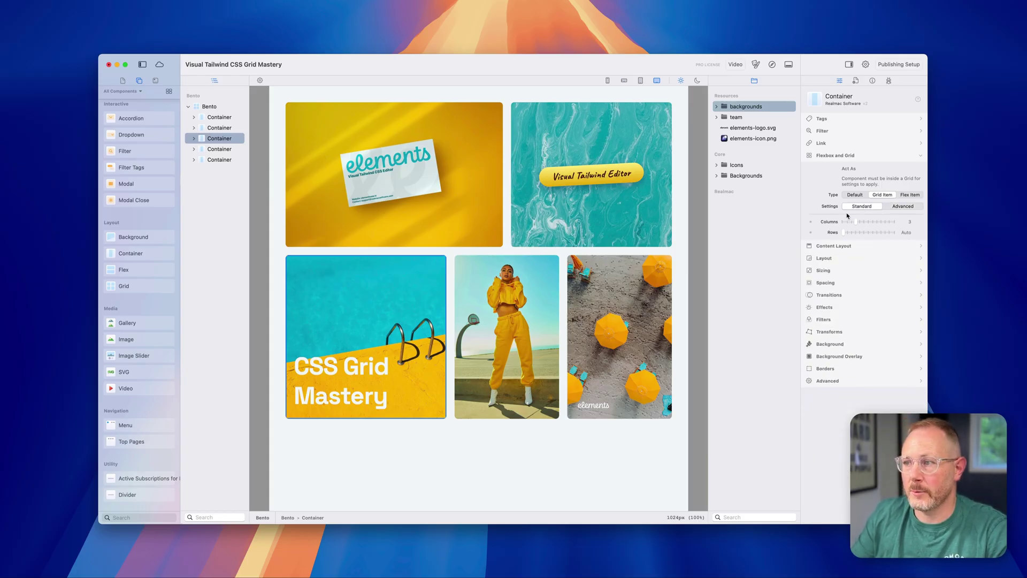
pyautogui.moveTo(856, 222); pyautogui.dragTo(869, 224)
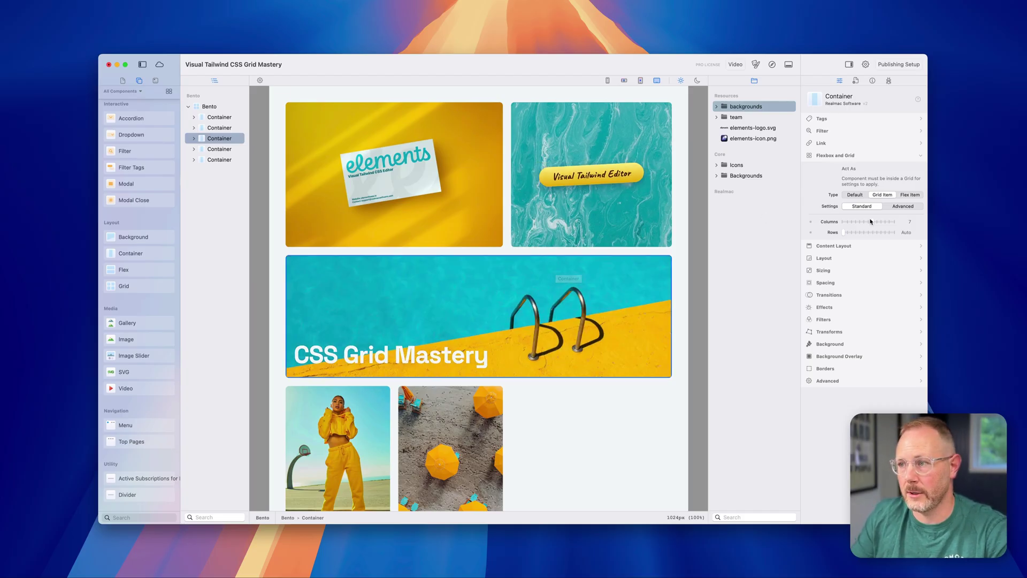
pyautogui.moveTo(872, 221); pyautogui.dragTo(855, 224)
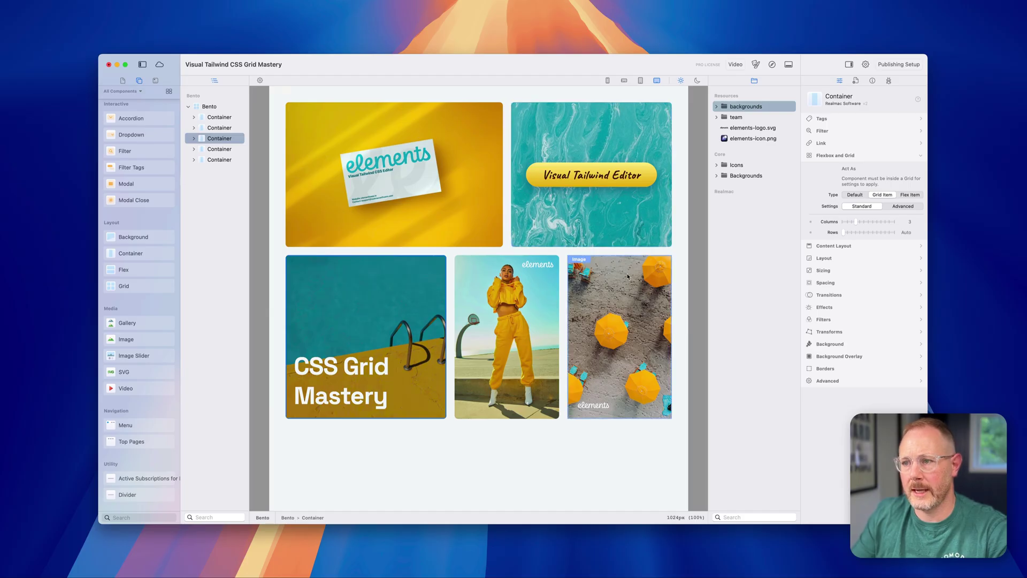
# With the column preview on, try row counts from 1 to 4 on the Bento grid, reset rows to Auto and disable the preview.
pyautogui.click(508, 229)
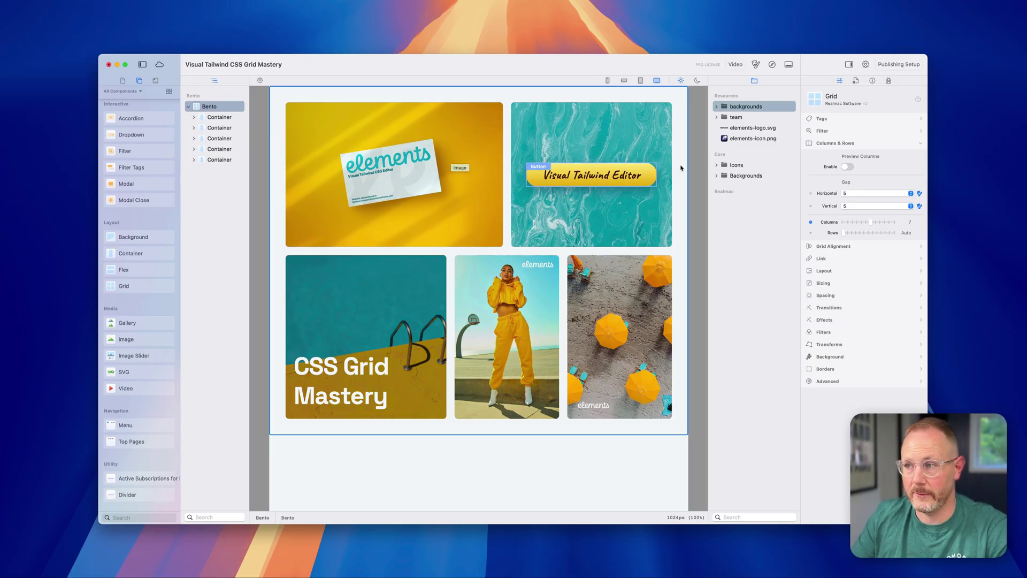
pyautogui.click(848, 166)
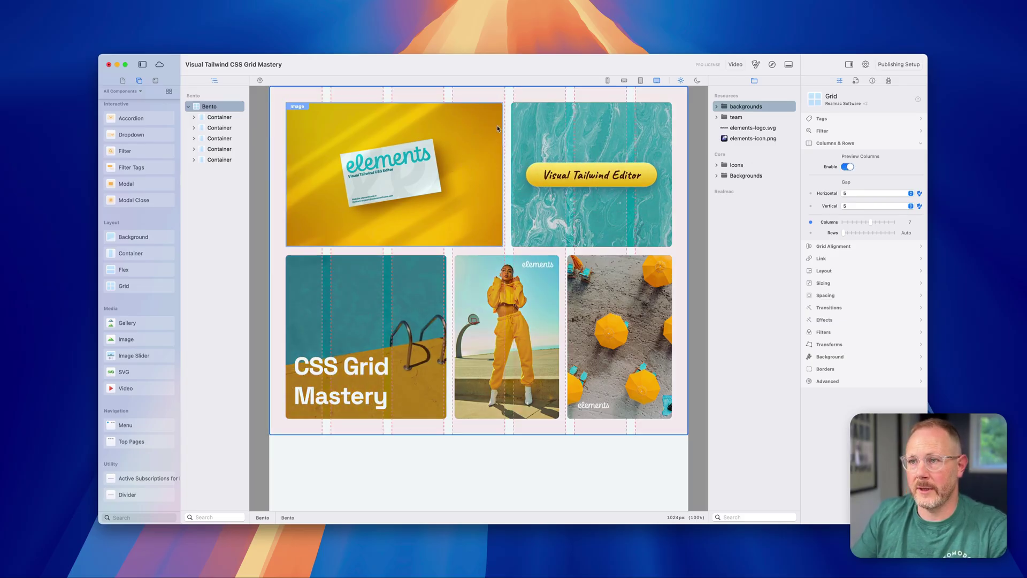
pyautogui.click(852, 233)
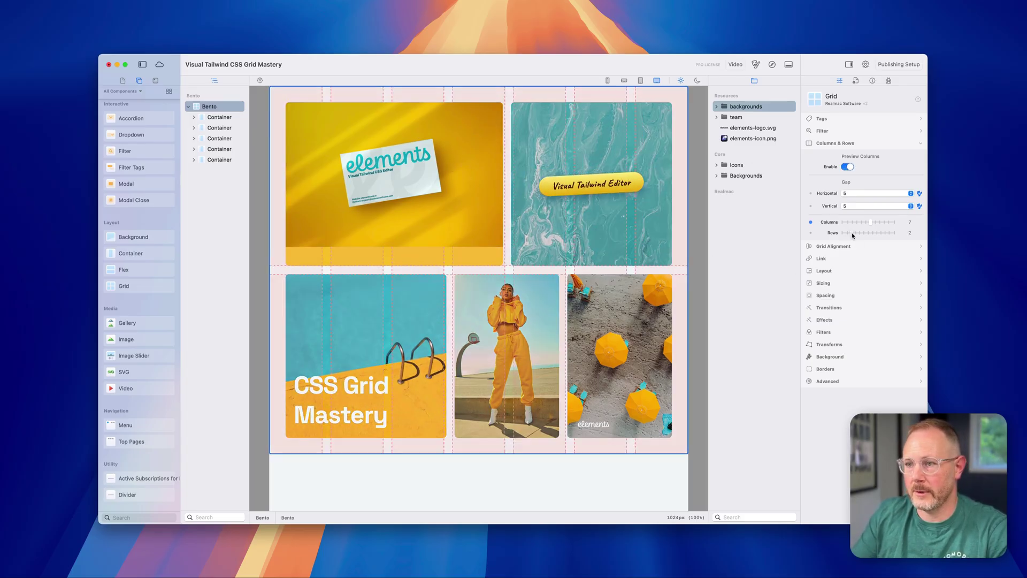
pyautogui.click(856, 234)
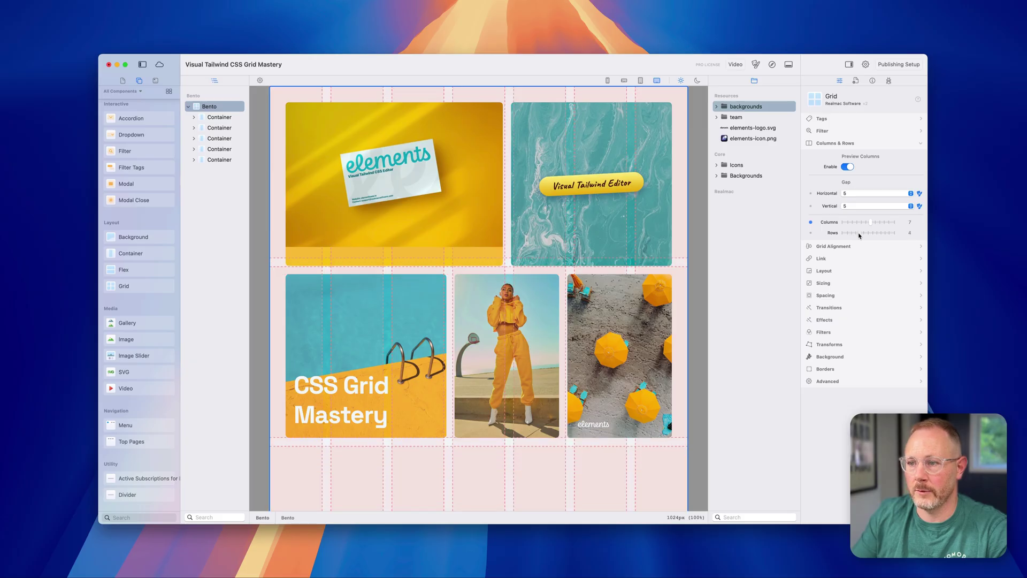
pyautogui.click(851, 234)
pyautogui.click(856, 234)
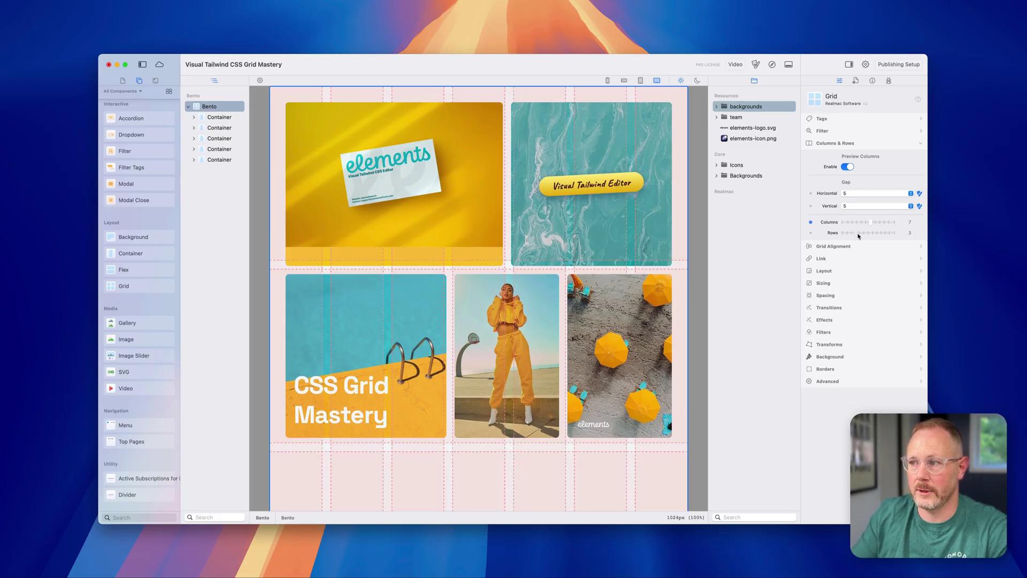
pyautogui.click(851, 234)
pyautogui.click(849, 234)
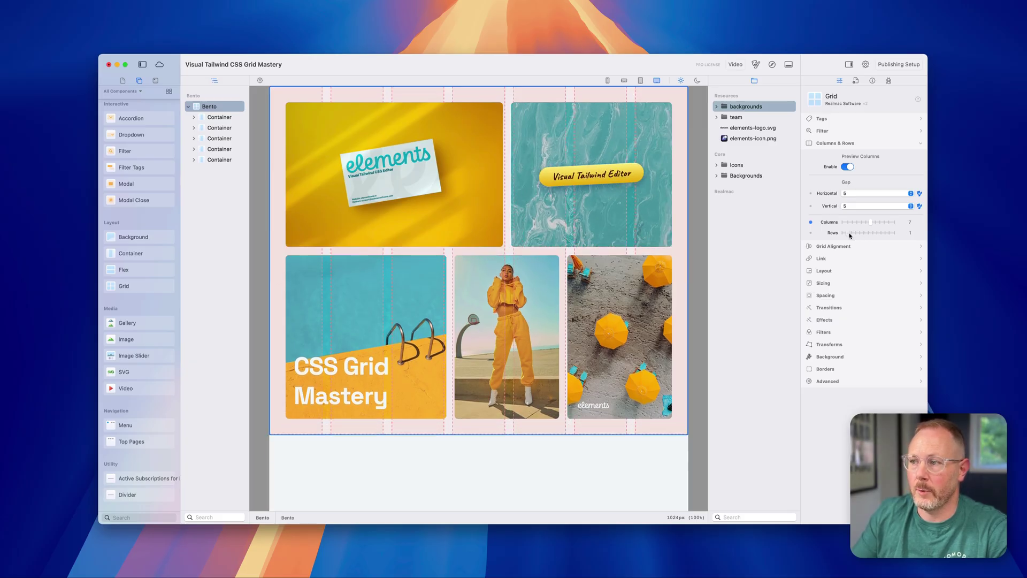
pyautogui.click(851, 234)
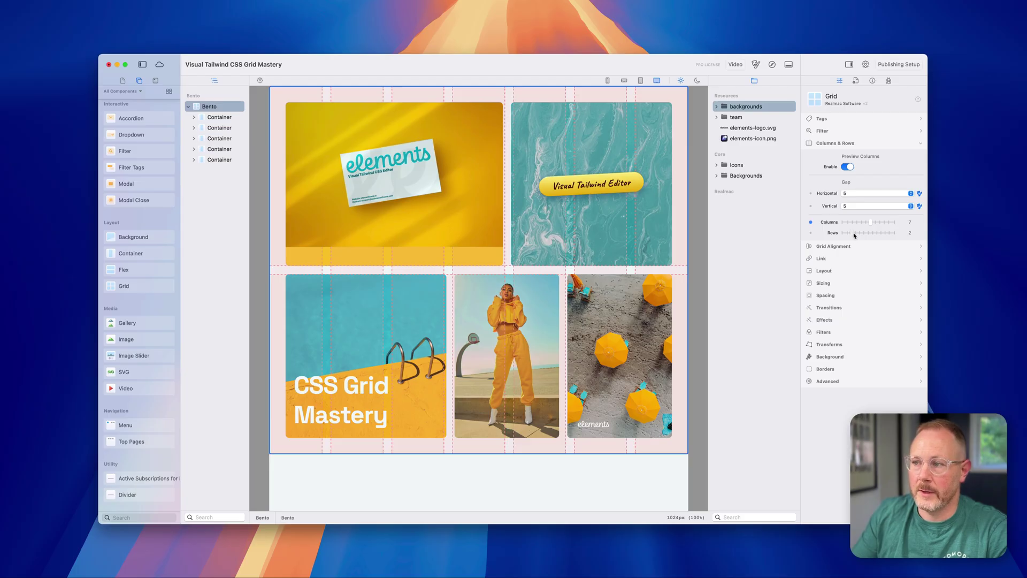
pyautogui.click(843, 234)
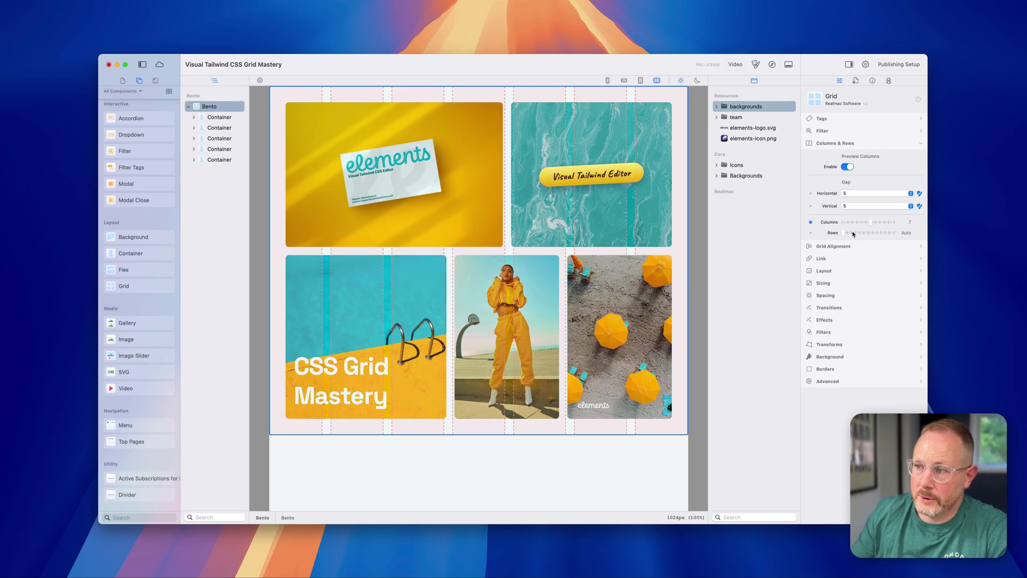
pyautogui.click(848, 166)
# Set the column span of the container holding the business card image to Auto.
pyautogui.click(370, 194)
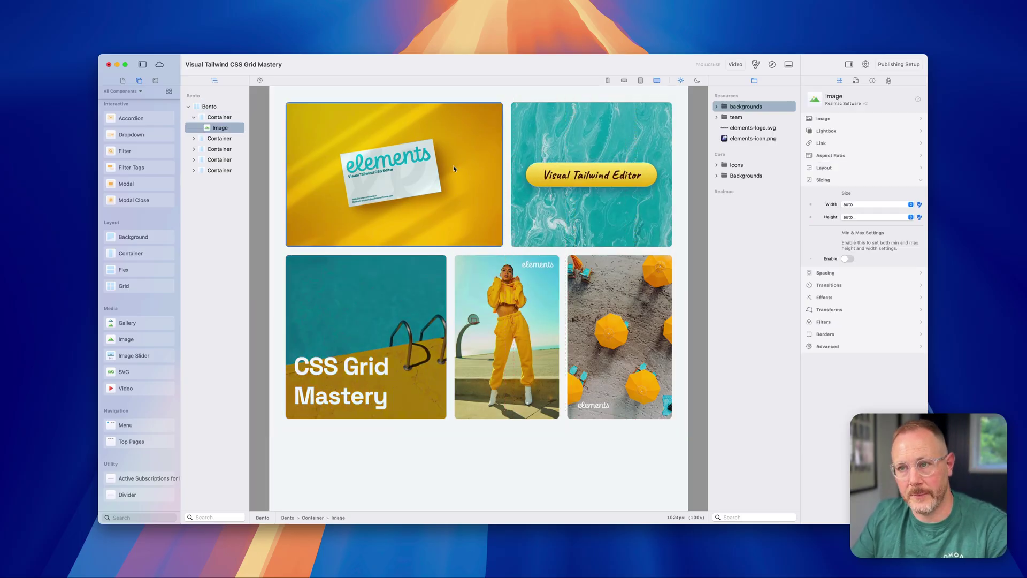
pyautogui.click(221, 116)
pyautogui.moveTo(858, 220); pyautogui.dragTo(843, 221)
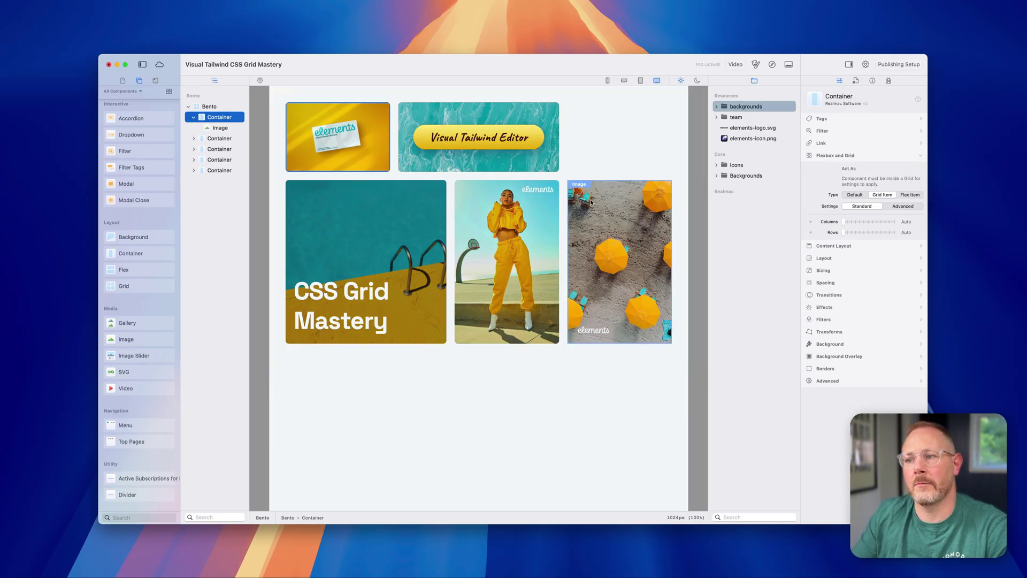
# Move the beach umbrellas container to third place in the Bento grid and set its row span to 2.
pyautogui.click(635, 222)
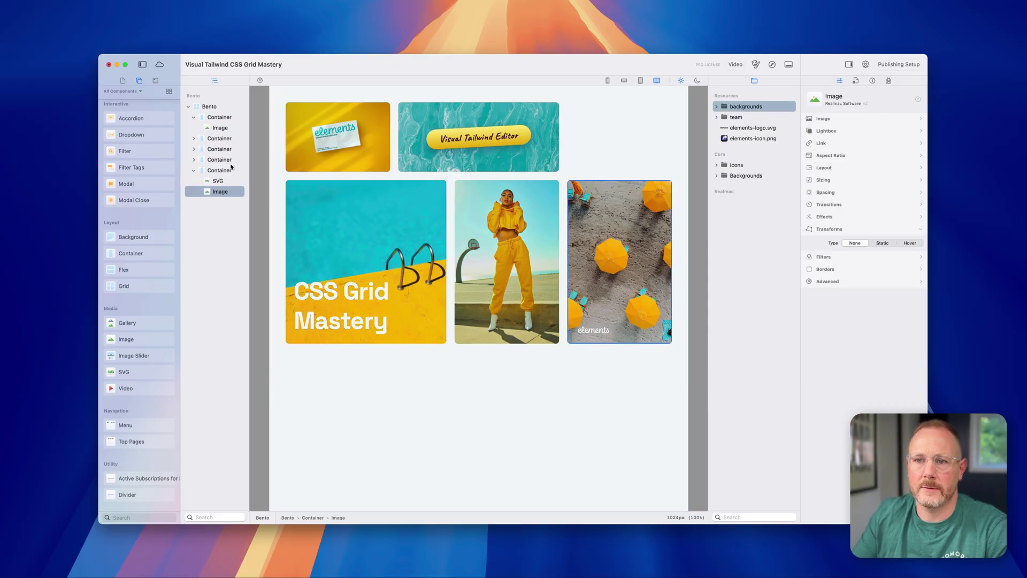
pyautogui.click(216, 170)
pyautogui.click(193, 117)
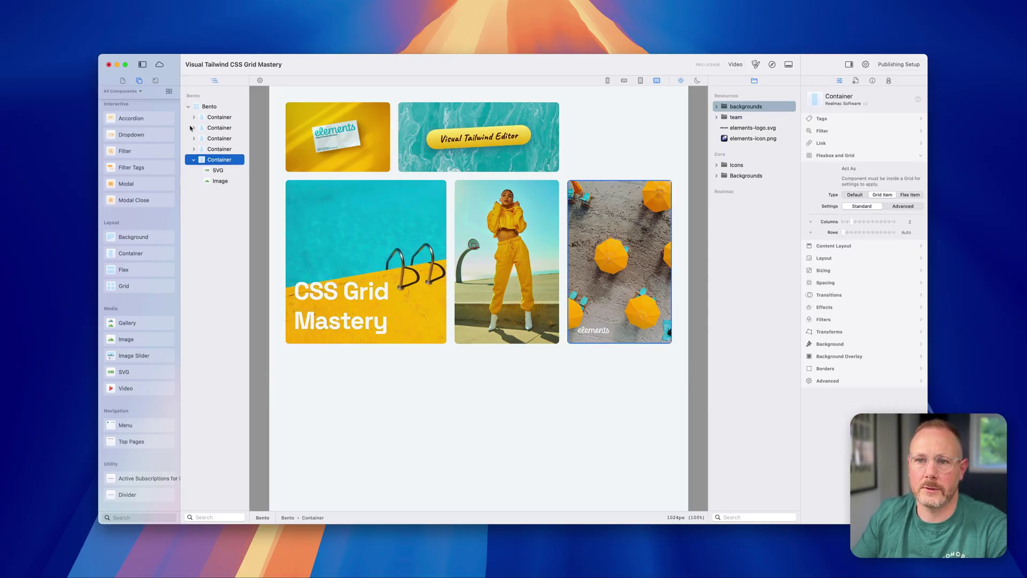
pyautogui.moveTo(202, 160); pyautogui.dragTo(194, 135)
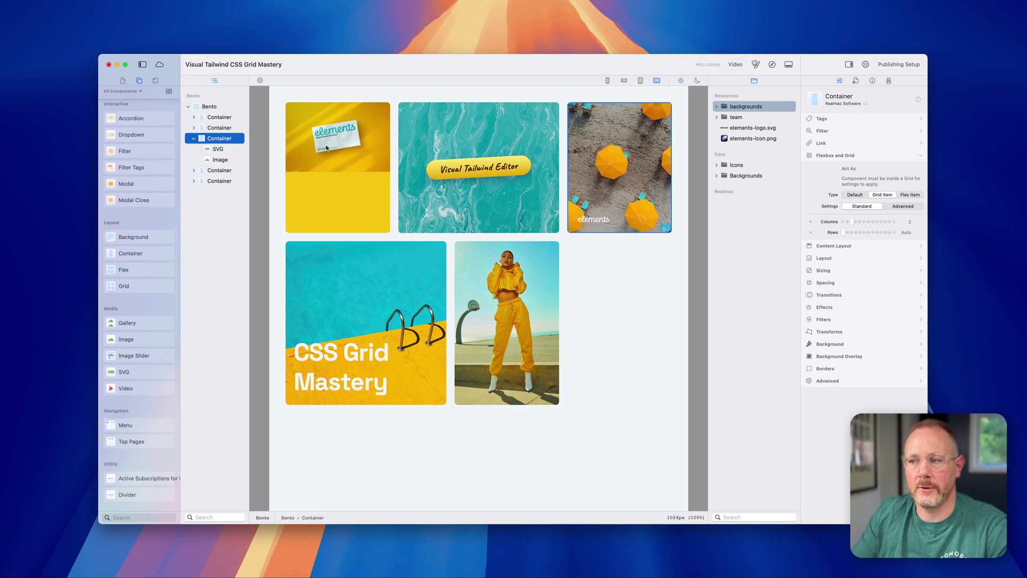
pyautogui.click(852, 235)
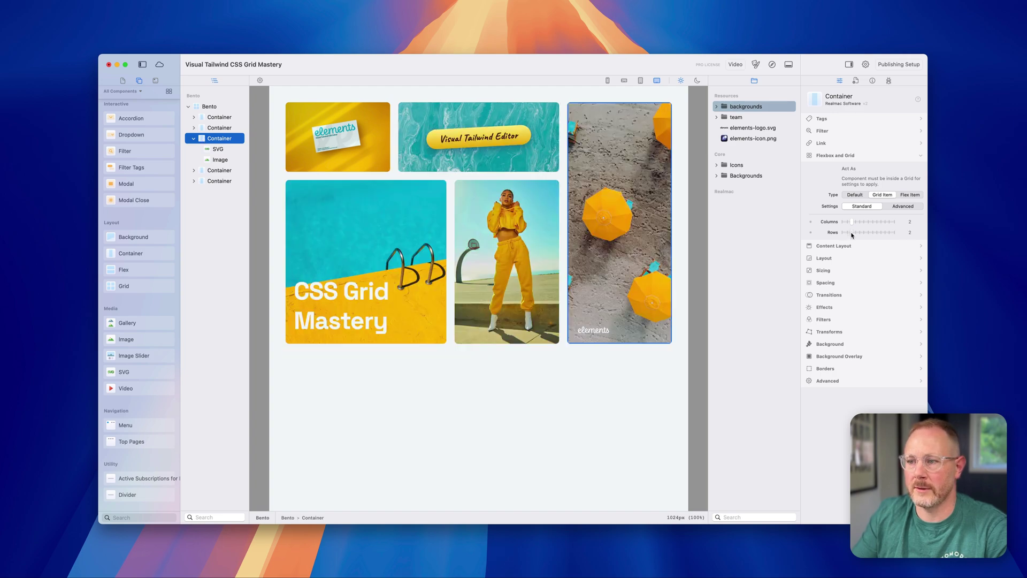
pyautogui.click(681, 235)
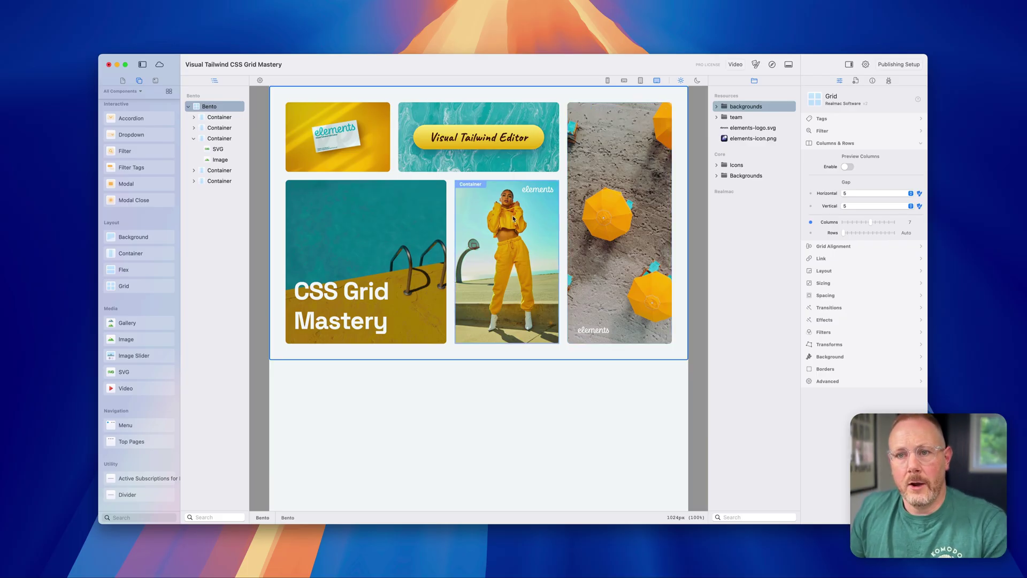
# Collapse the expanded container in the Bento grid and set the business card container's column span to 2.
pyautogui.click(193, 138)
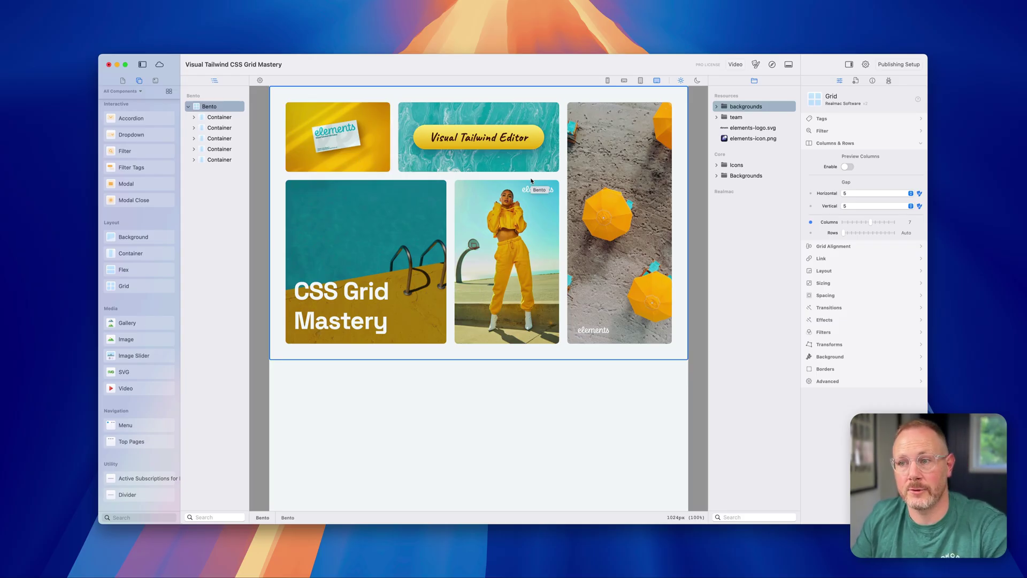
pyautogui.click(230, 120)
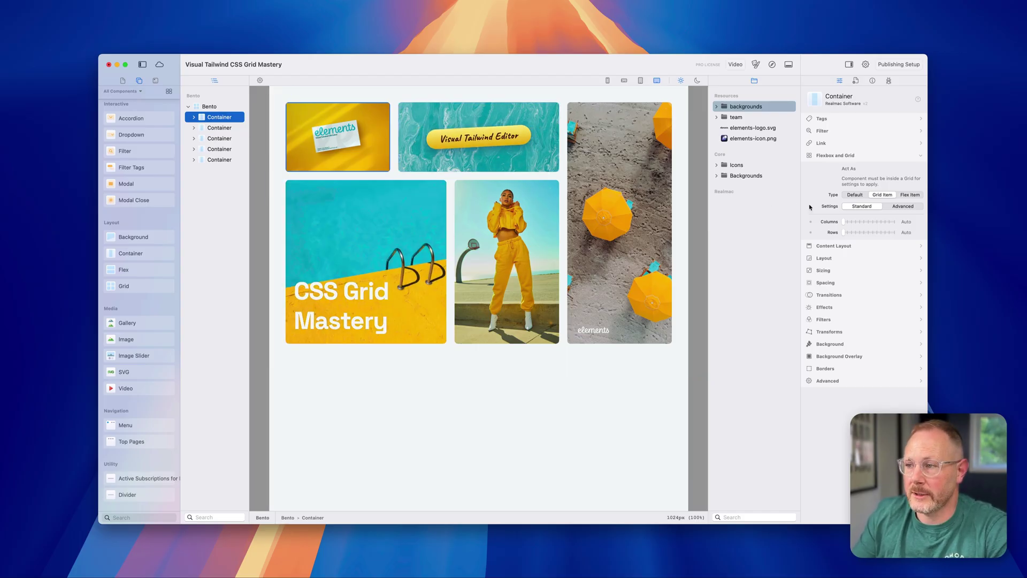
pyautogui.click(215, 129)
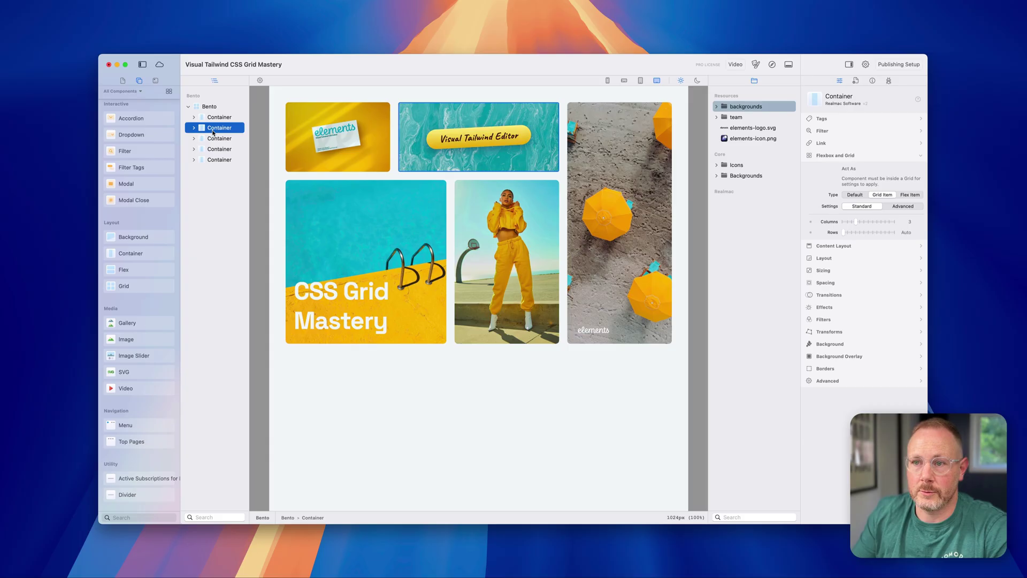
pyautogui.click(214, 118)
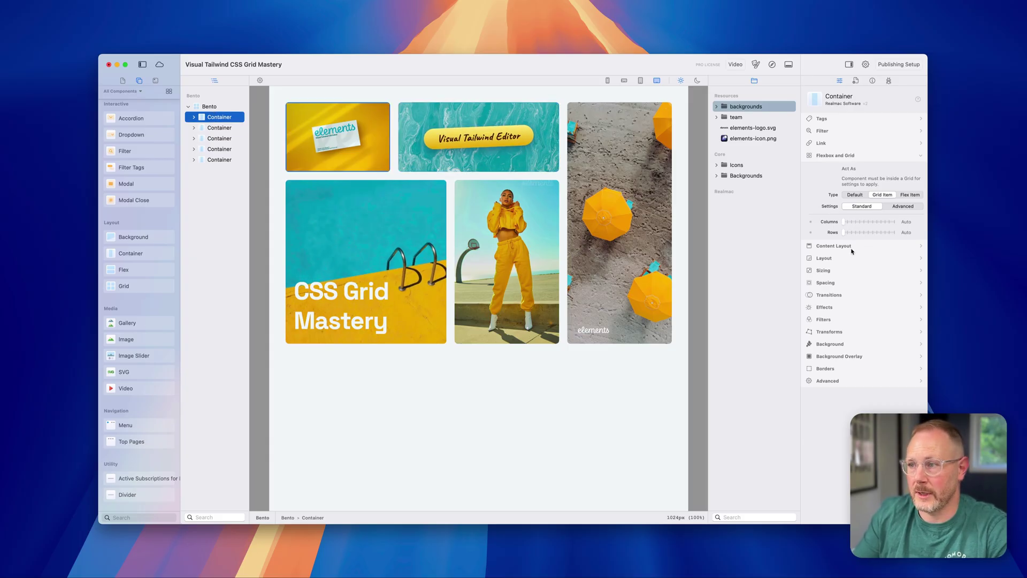
pyautogui.moveTo(848, 225); pyautogui.dragTo(853, 225)
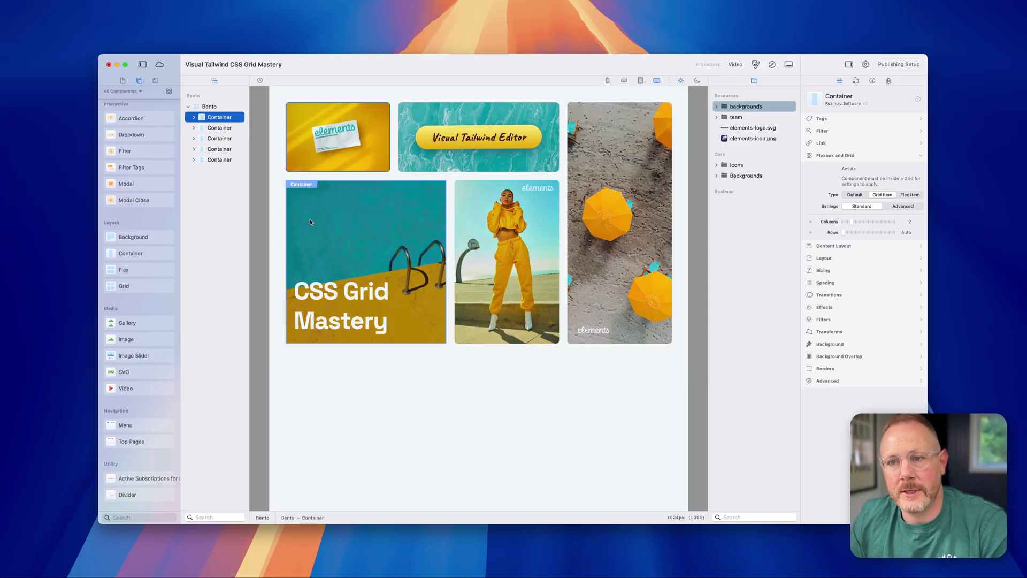
# Check the pool container's background settings, try a hover transform start scale of 60 %, and restore it to 100 %.
pyautogui.click(230, 149)
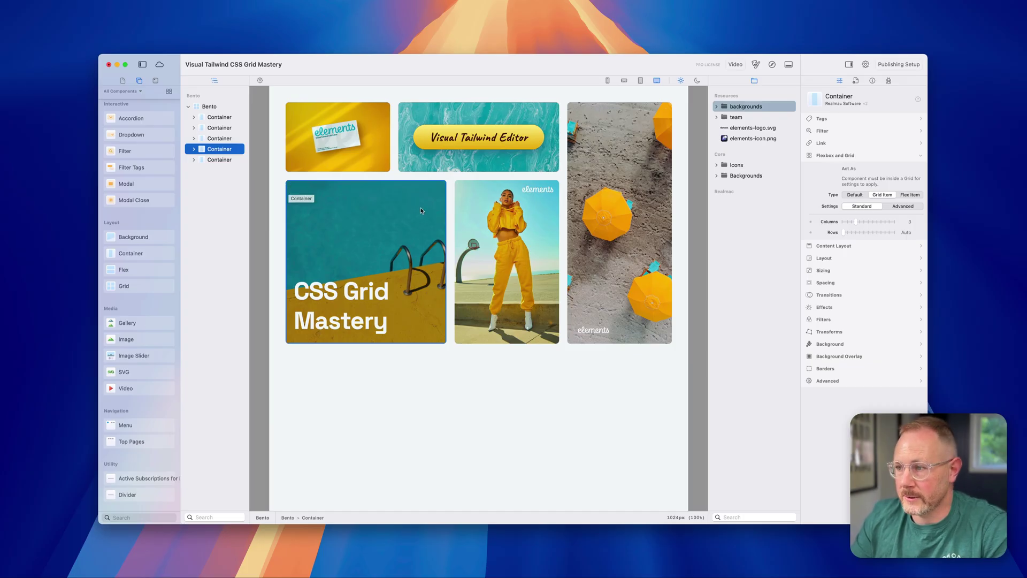
pyautogui.click(830, 344)
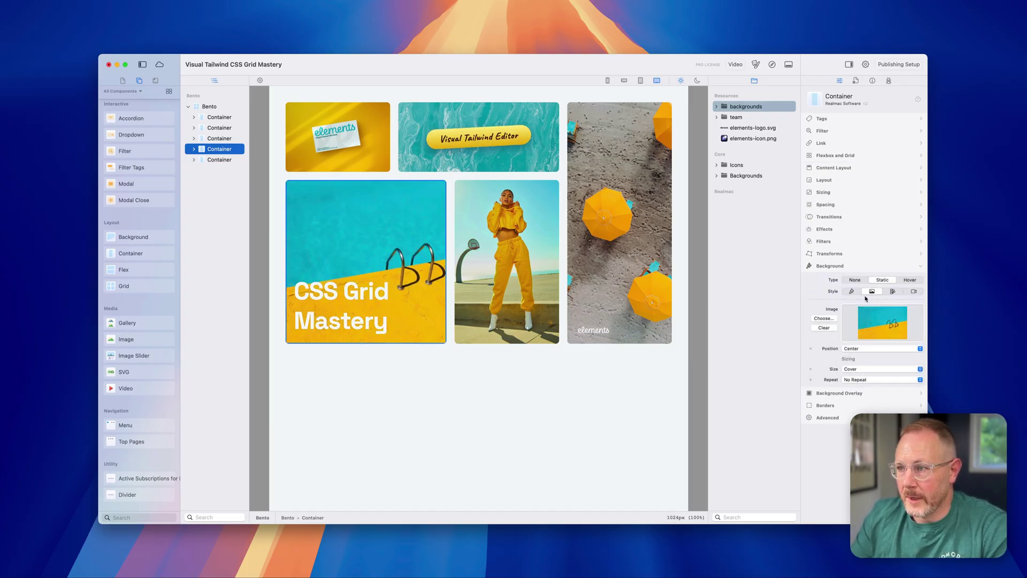
pyautogui.click(830, 254)
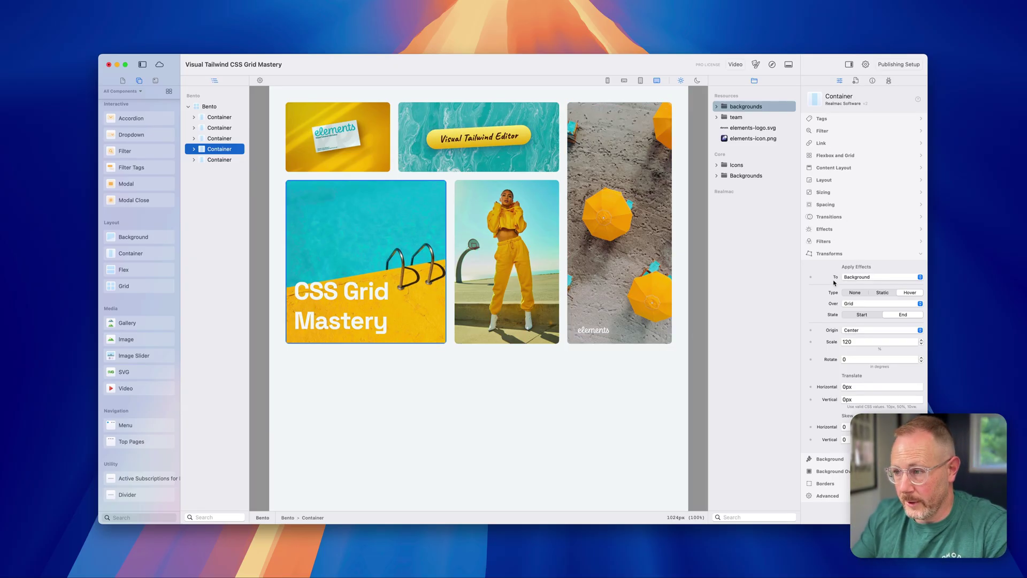
pyautogui.click(862, 316)
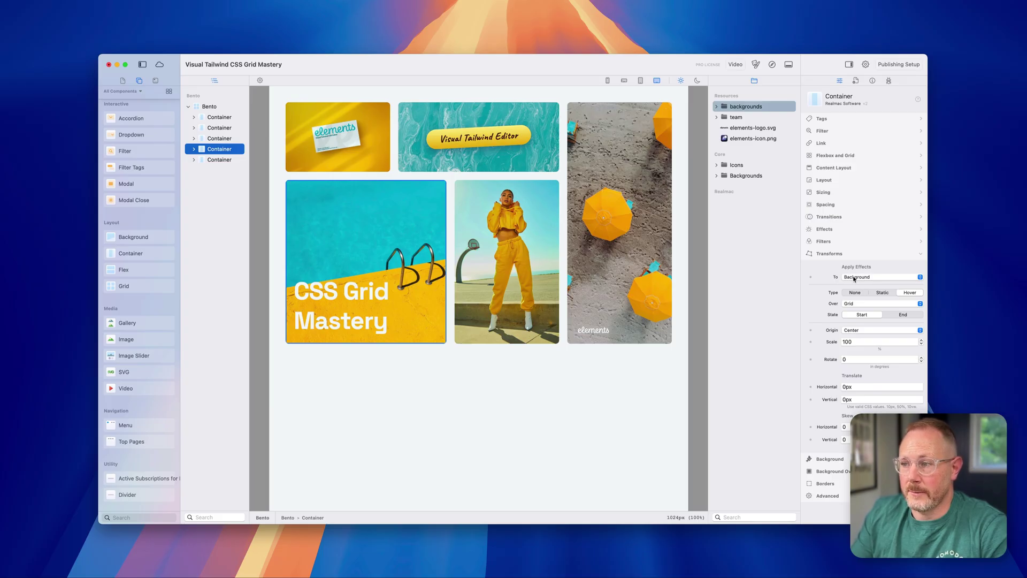
pyautogui.doubleClick(851, 340)
pyautogui.write('60')
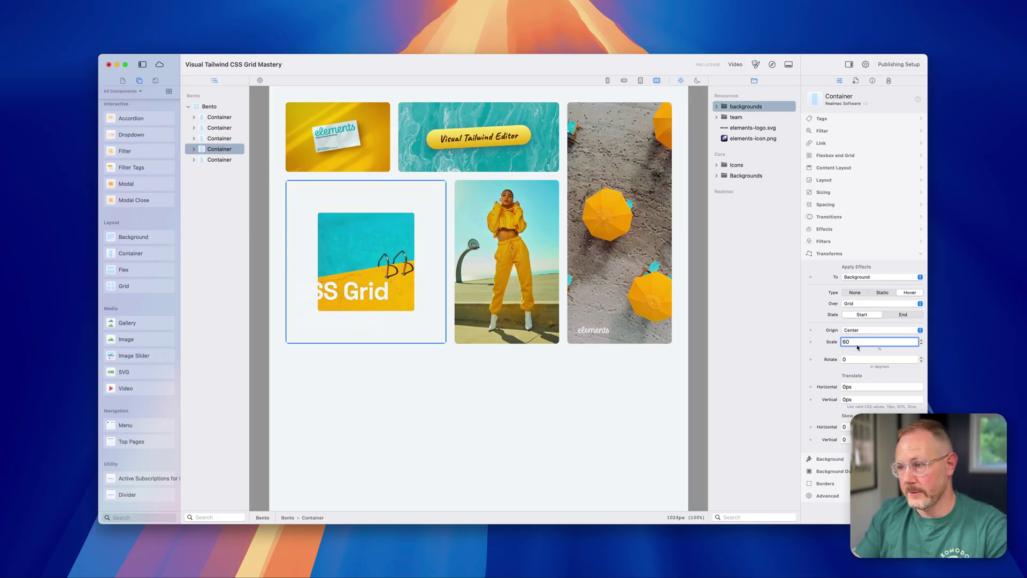
pyautogui.press('super+a')
pyautogui.write('100')
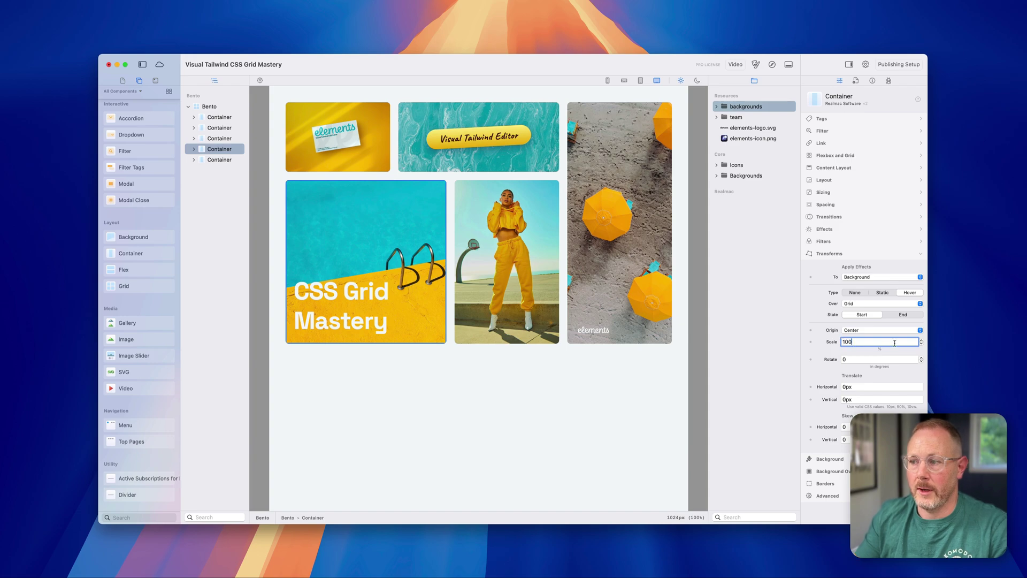
pyautogui.click(891, 316)
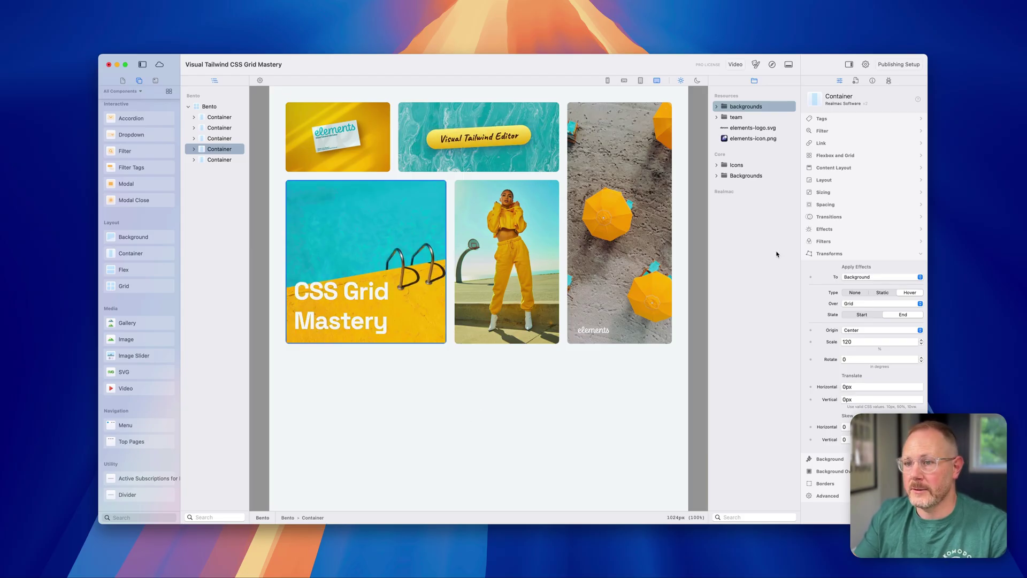
# Try a start-state brightness of 200 % in the pool container's hover filters and restore it to 100 %.
pyautogui.click(826, 241)
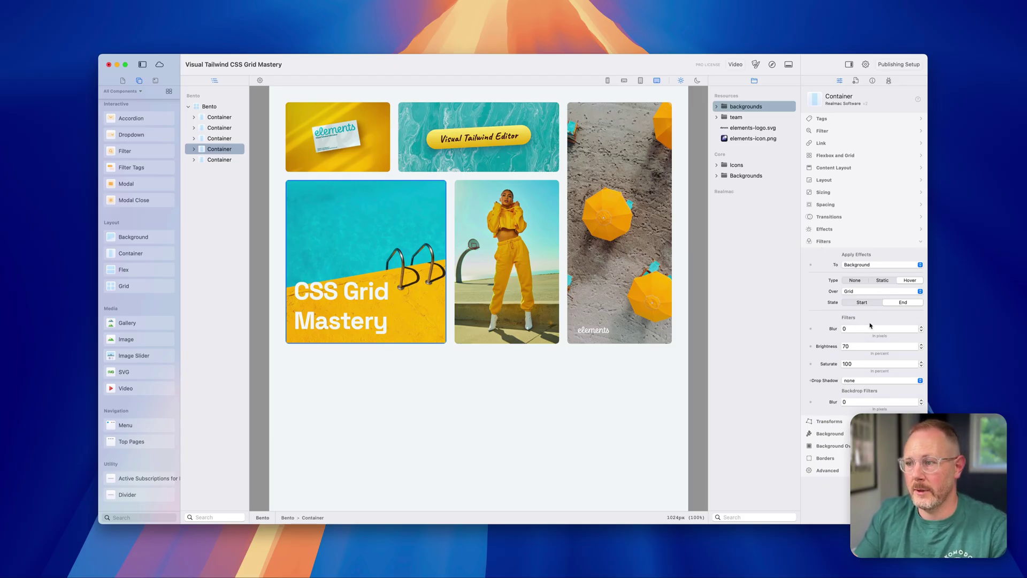
pyautogui.click(862, 302)
pyautogui.doubleClick(853, 346)
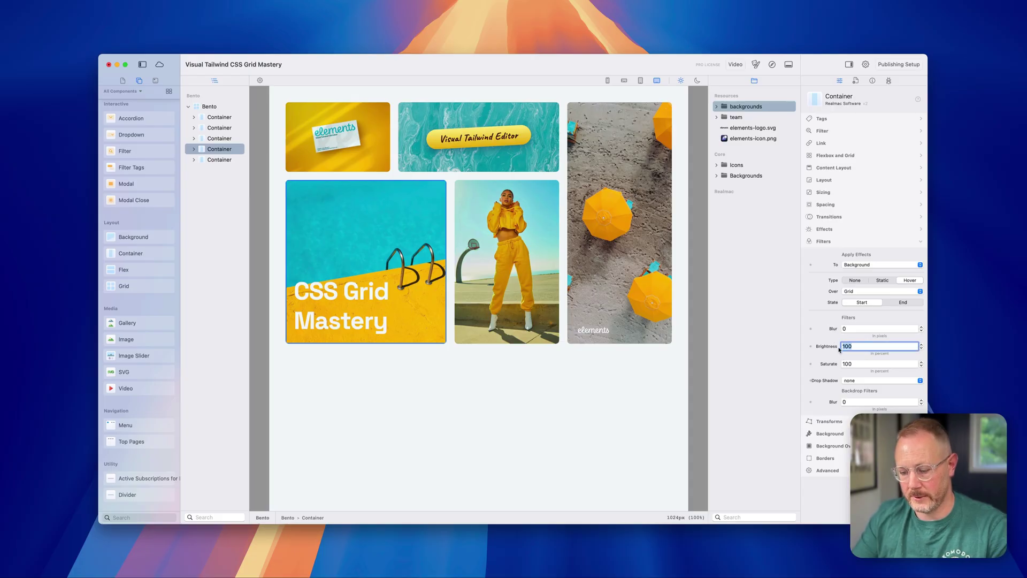
pyautogui.write('200')
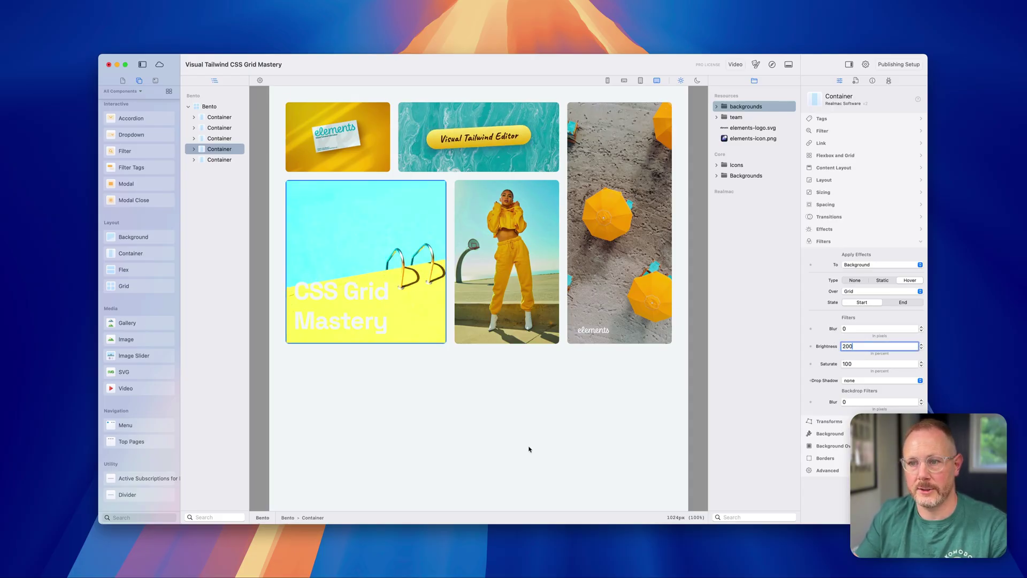
pyautogui.press('BackSpace')
pyautogui.write('1')
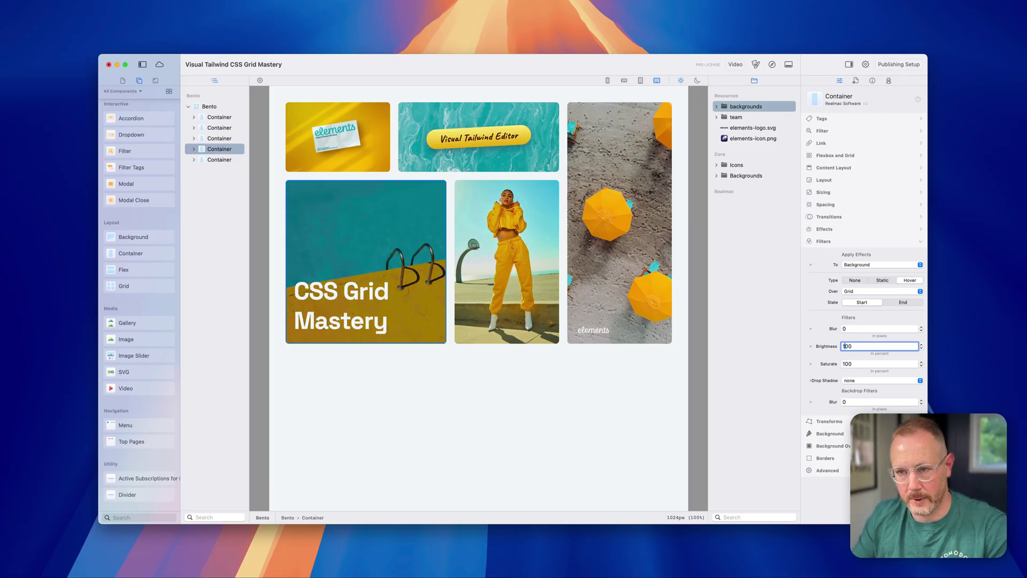
pyautogui.press('super+a')
pyautogui.write('70')
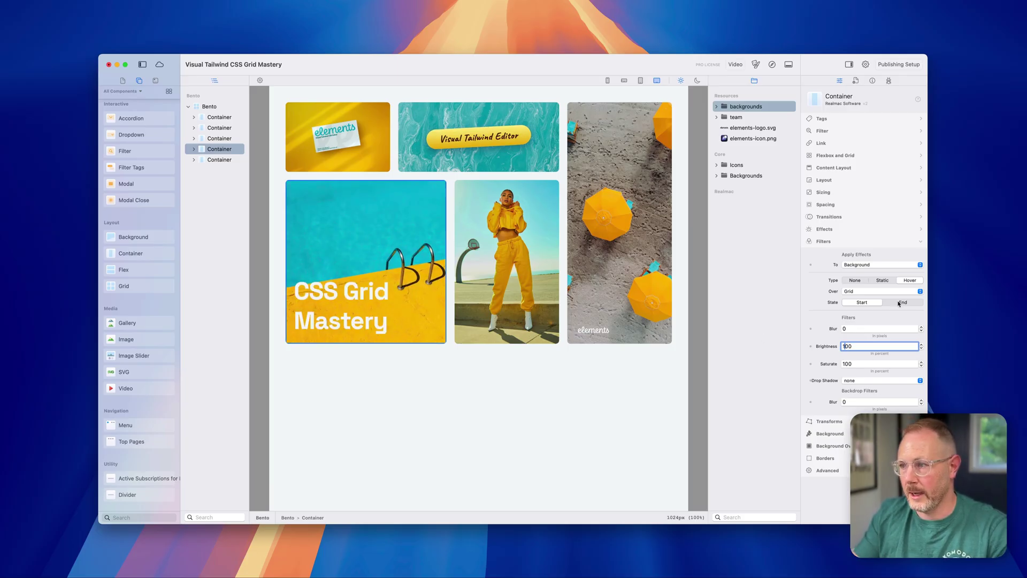
# Try end-state brightness values of 50 % and 0 % in the pool container's hover filters, and restore it to 70 %.
pyautogui.click(901, 302)
pyautogui.click(852, 346)
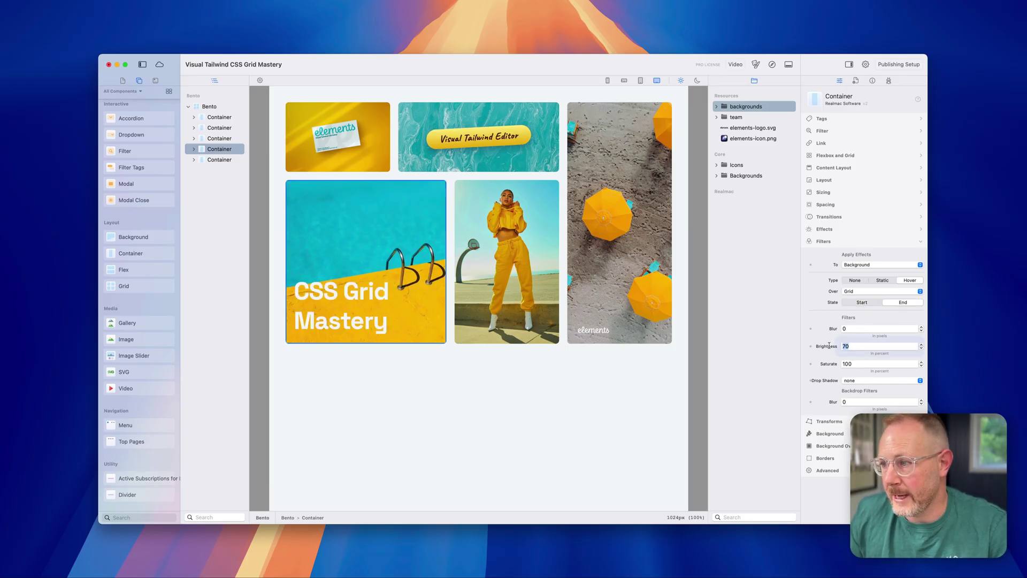
pyautogui.write('50')
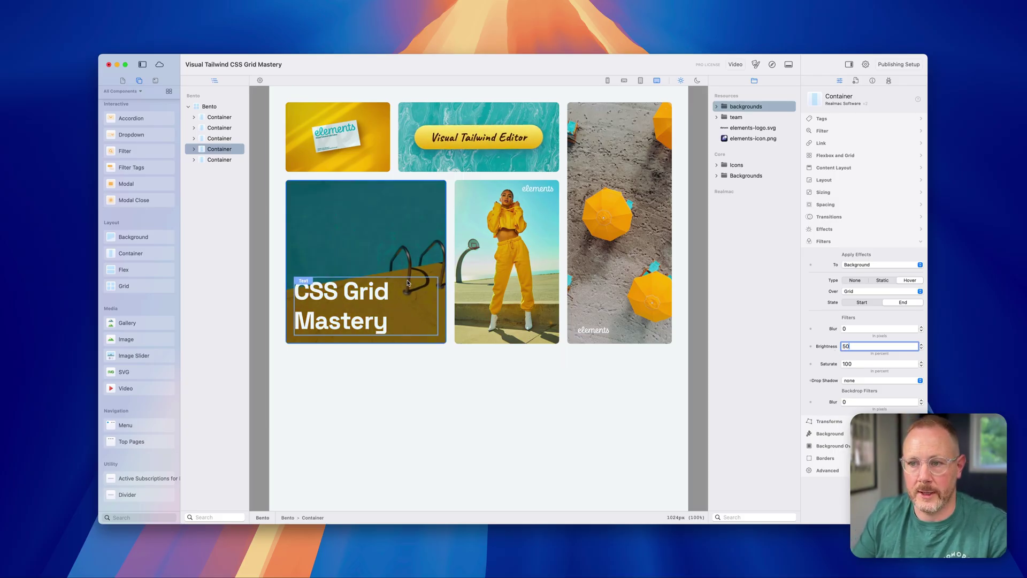
pyautogui.click(837, 346)
pyautogui.write('0')
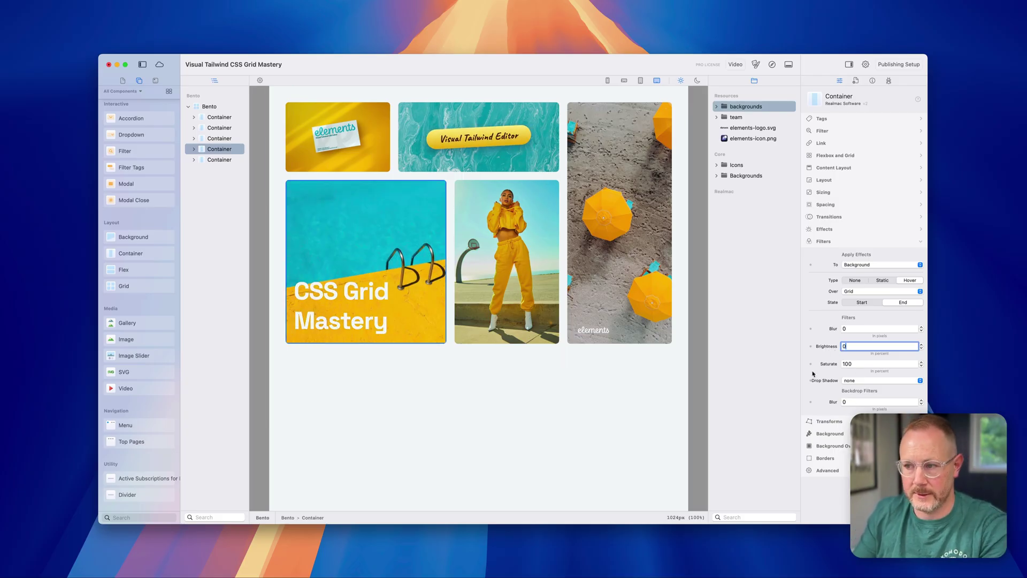
pyautogui.press('Return')
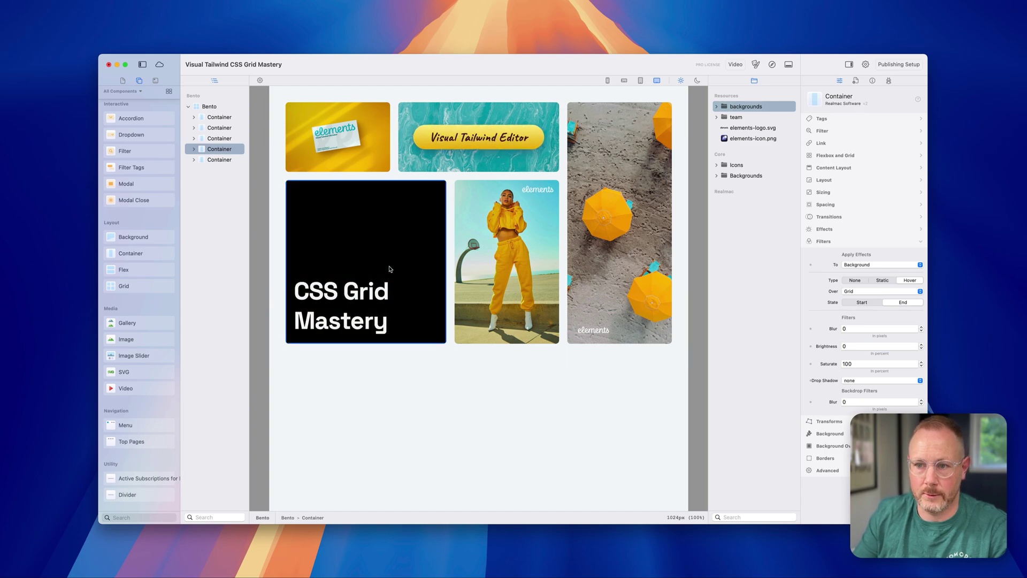
pyautogui.click(833, 348)
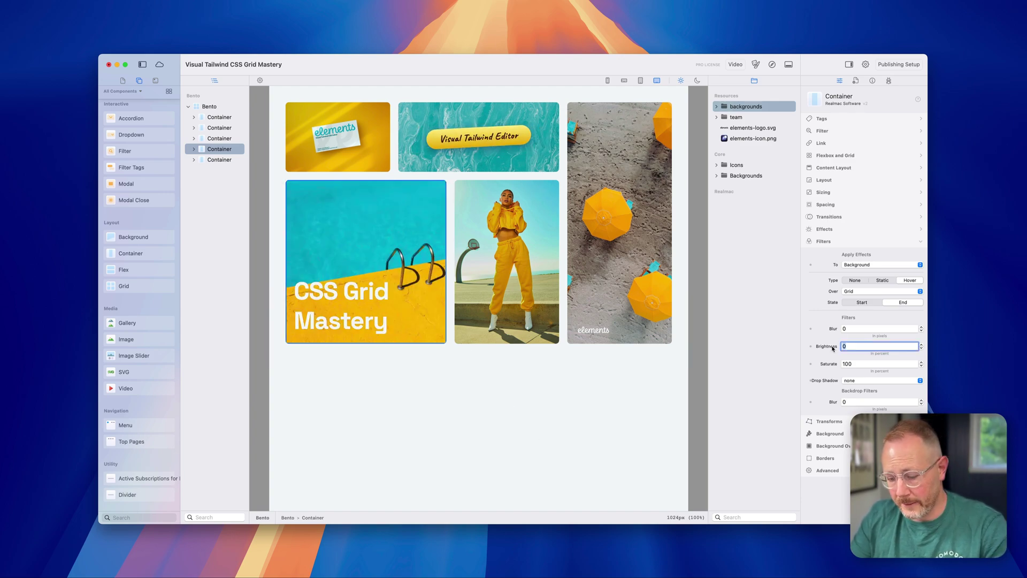
pyautogui.write('70')
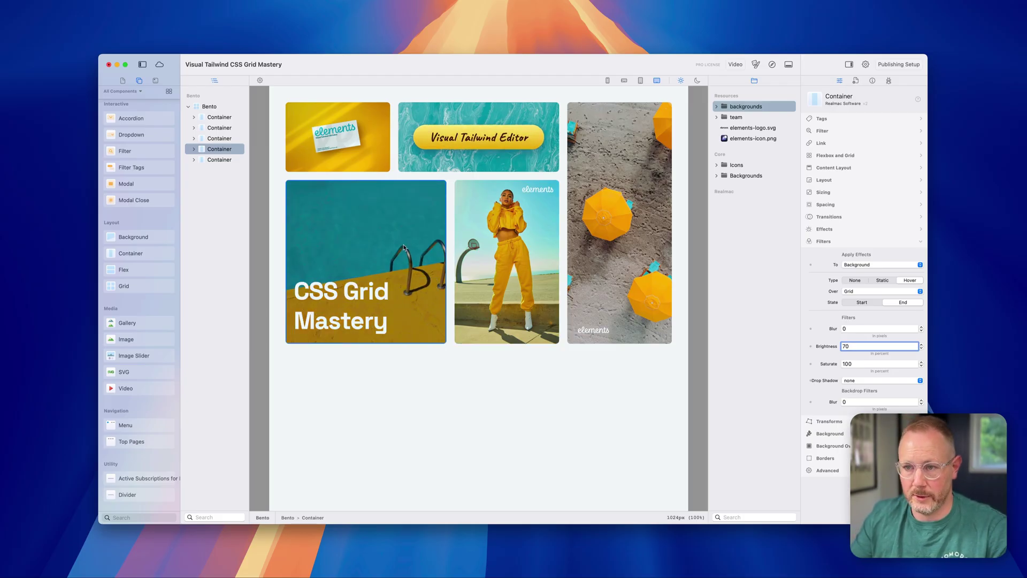
# Try an end-state blur of 10 pixels on the pool container's background and reset it to 0.
pyautogui.click(851, 329)
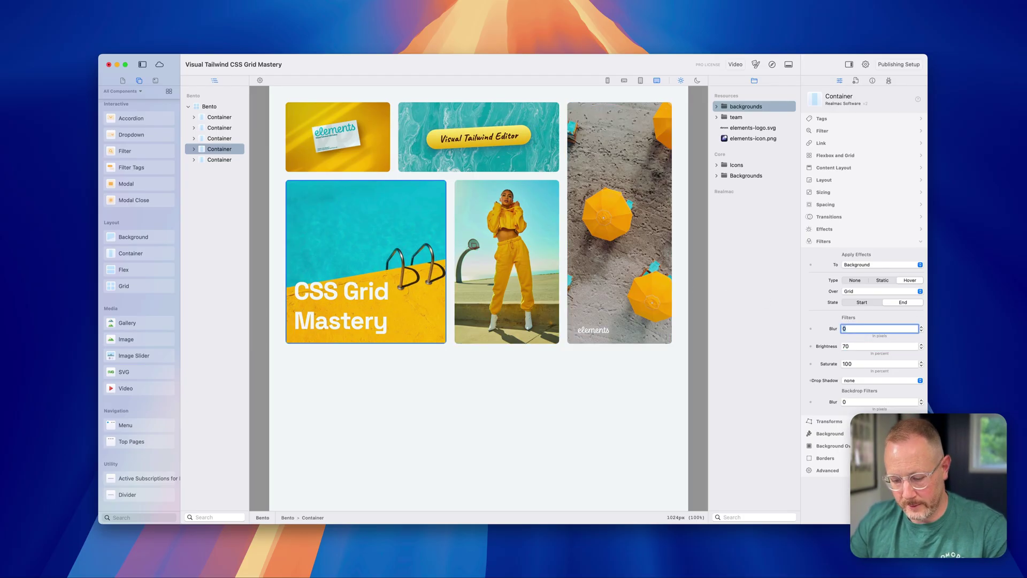
pyautogui.write('3')
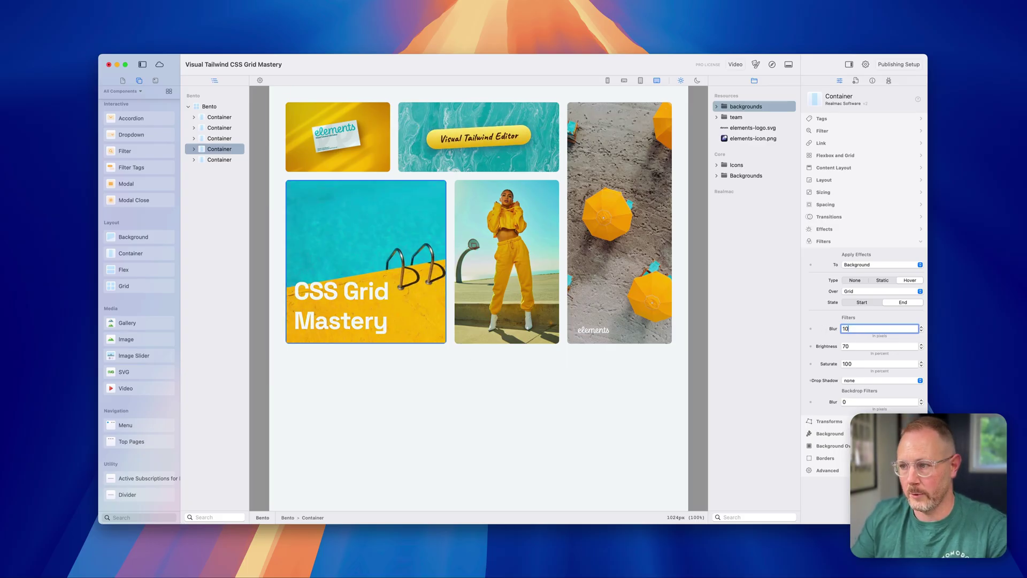
pyautogui.press('BackSpace')
pyautogui.press('BackSpace')
pyautogui.write('0')
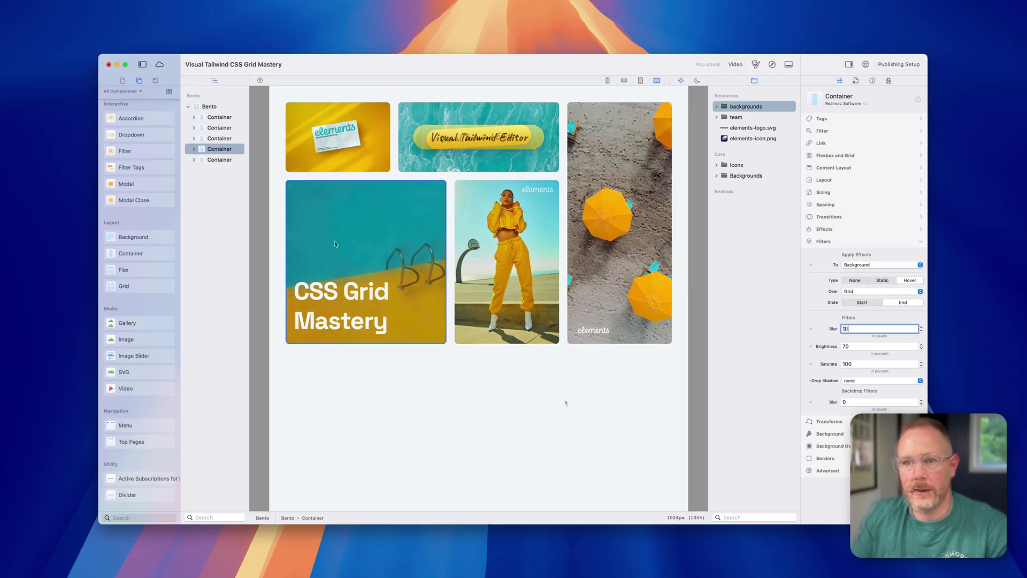
# Preview the Bento page in the web browser, check the pool tile's hover effect, and return to Elements.
pyautogui.click(772, 65)
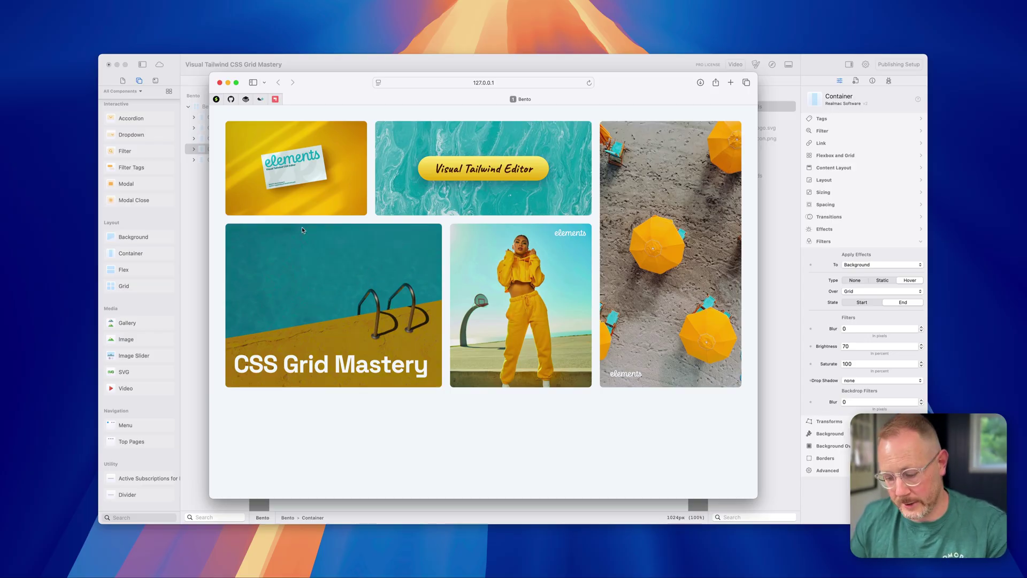
pyautogui.press('super+Tab')
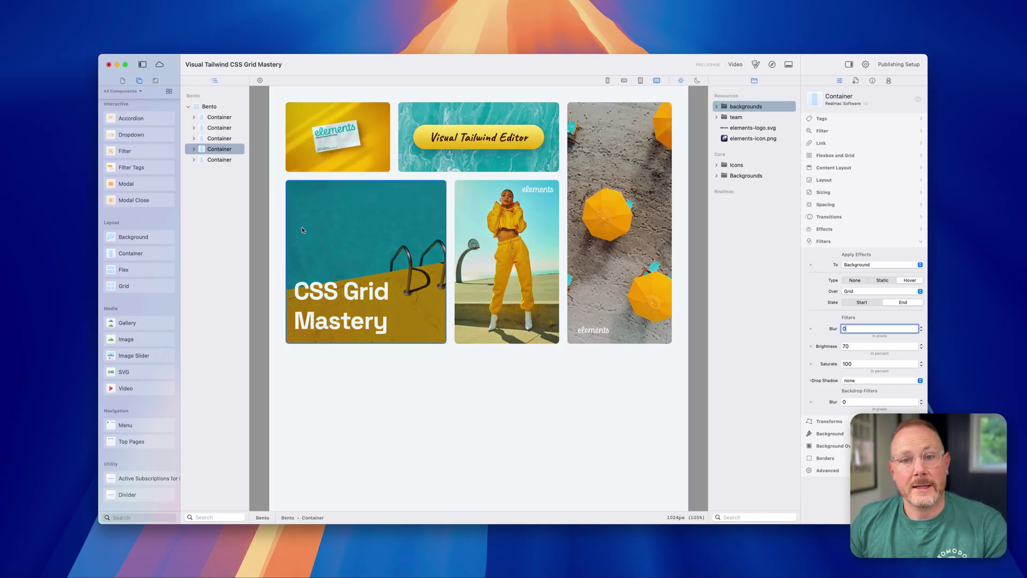